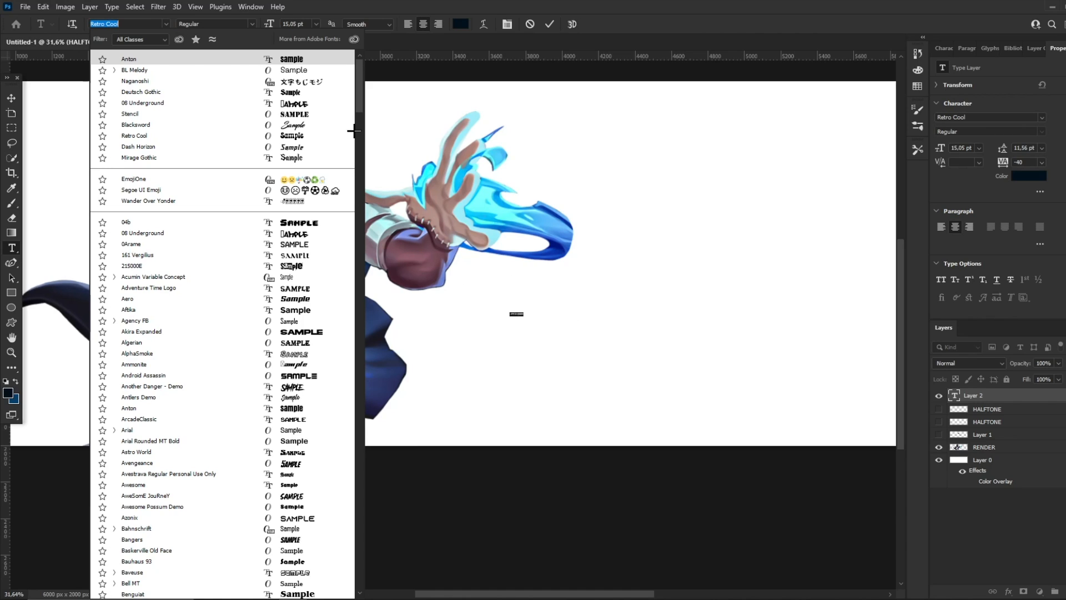
- Set the text's font to Anton, then enlarge the DABI text and place it over the character's outstretched hand
left_click(296, 58)
key("Caps_Lock")
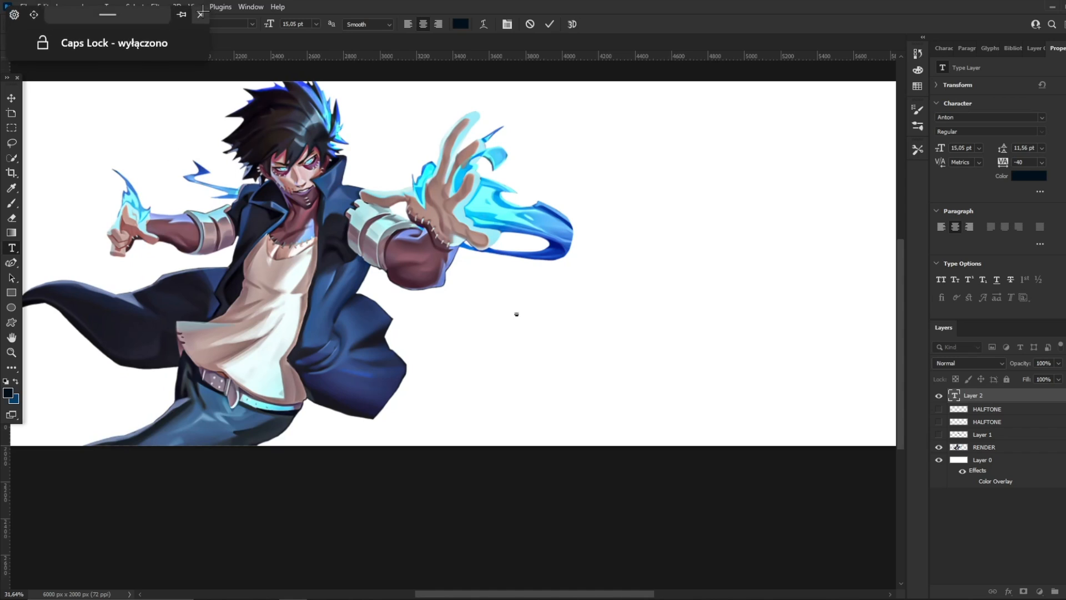
left_click(11, 98)
mouse_move(517, 315)
left_mouse_down()
mouse_move(741, 374)
mouse_move(794, 406)
left_mouse_up()
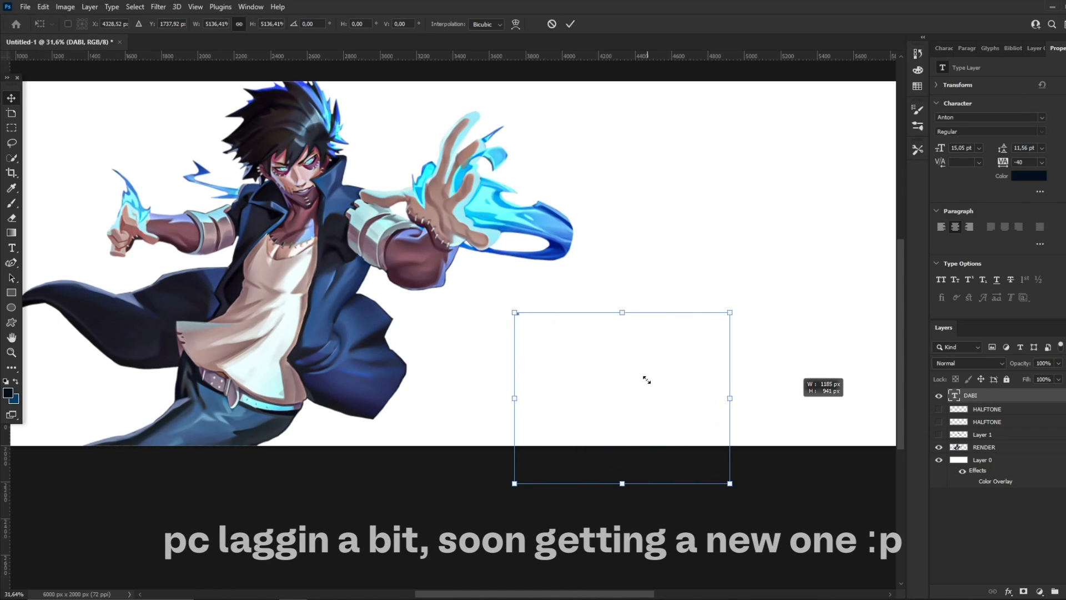
mouse_move(644, 359)
left_mouse_down()
mouse_move(574, 276)
mouse_move(554, 208)
mouse_move(539, 208)
left_mouse_up()
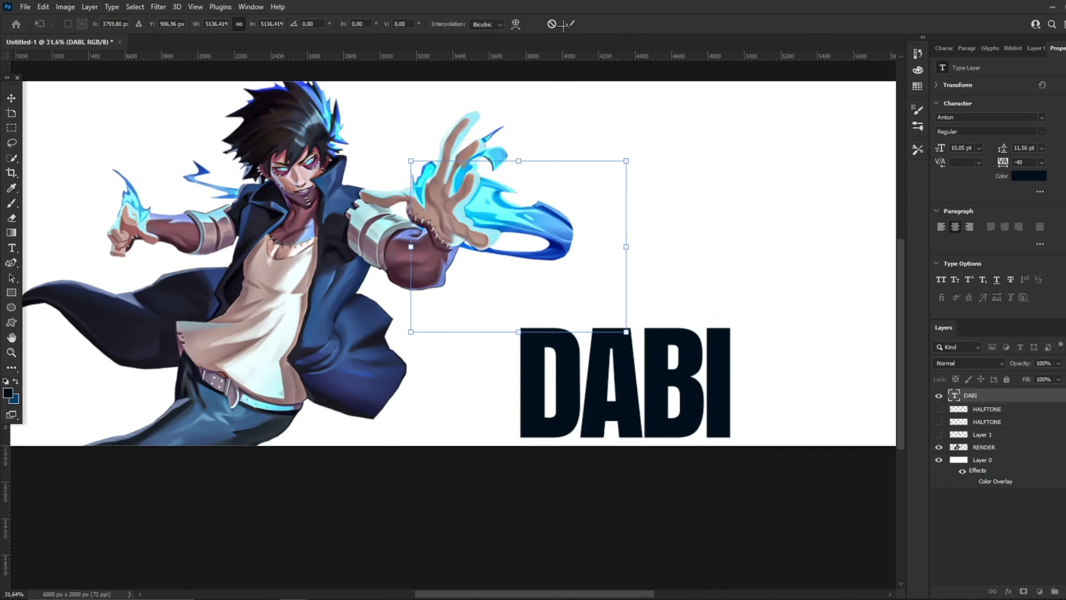
left_click(570, 24)
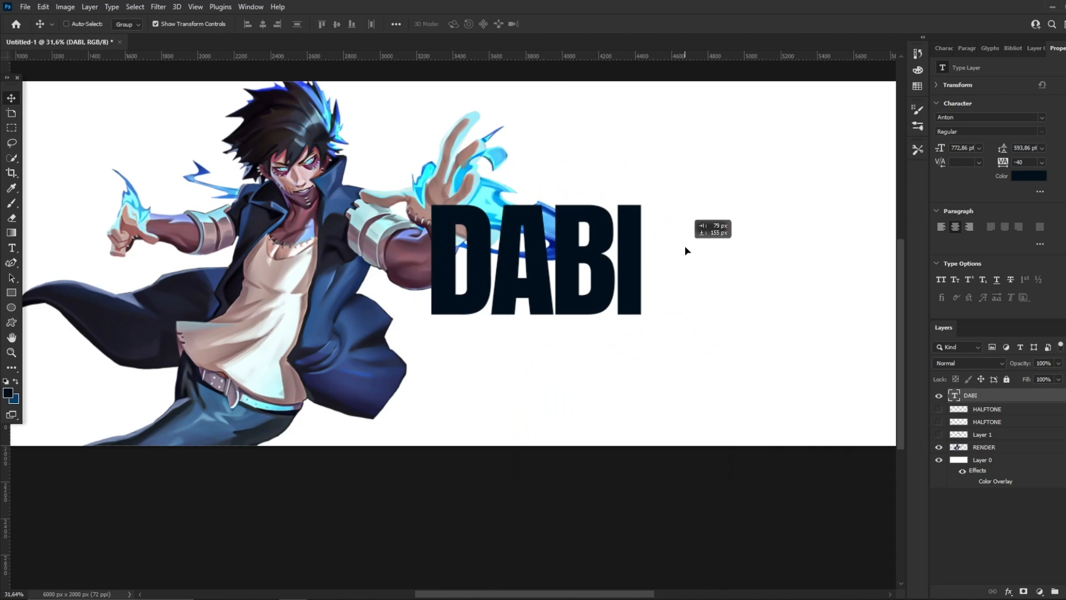
- Scale the DABI text up slightly to about 877.92 pt and fine-tune its position over the hand
key("ctrl+t")
left_click_drag(643, 274, 672, 276)
key("Return")
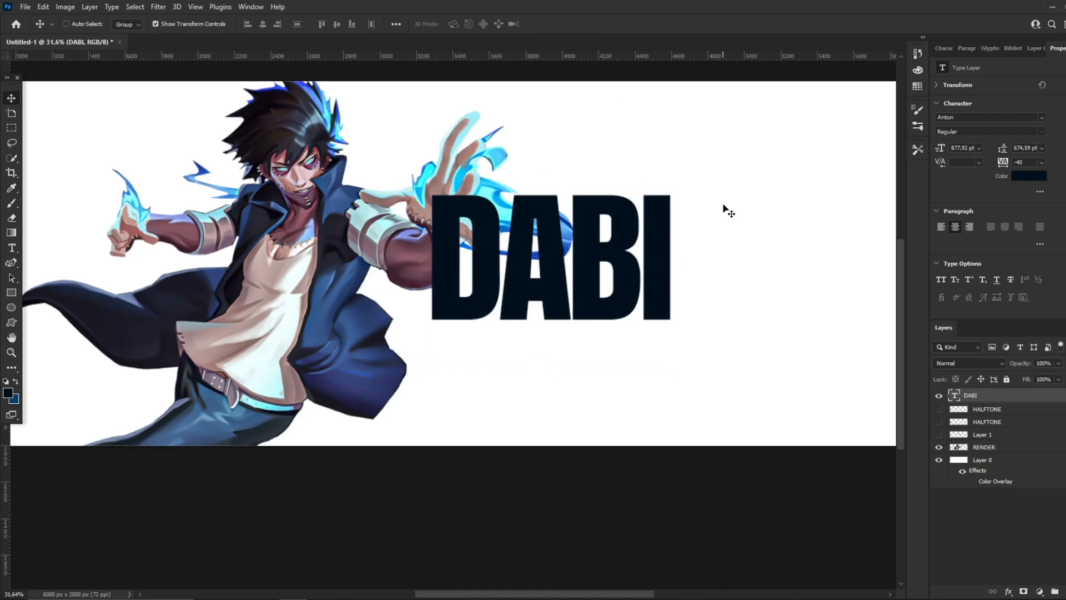
left_click_drag(726, 210, 710, 201)
left_click(11, 353)
scroll(507, 181, "down", 4)
scroll(508, 185, "up", 5)
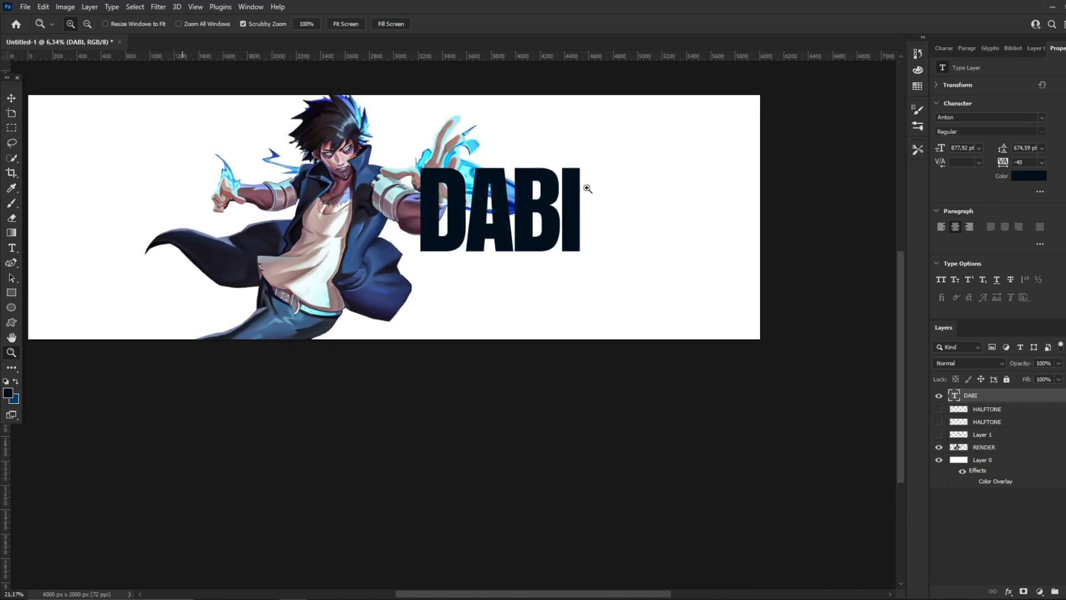
key("v")
left_click_drag(479, 175, 484, 177)
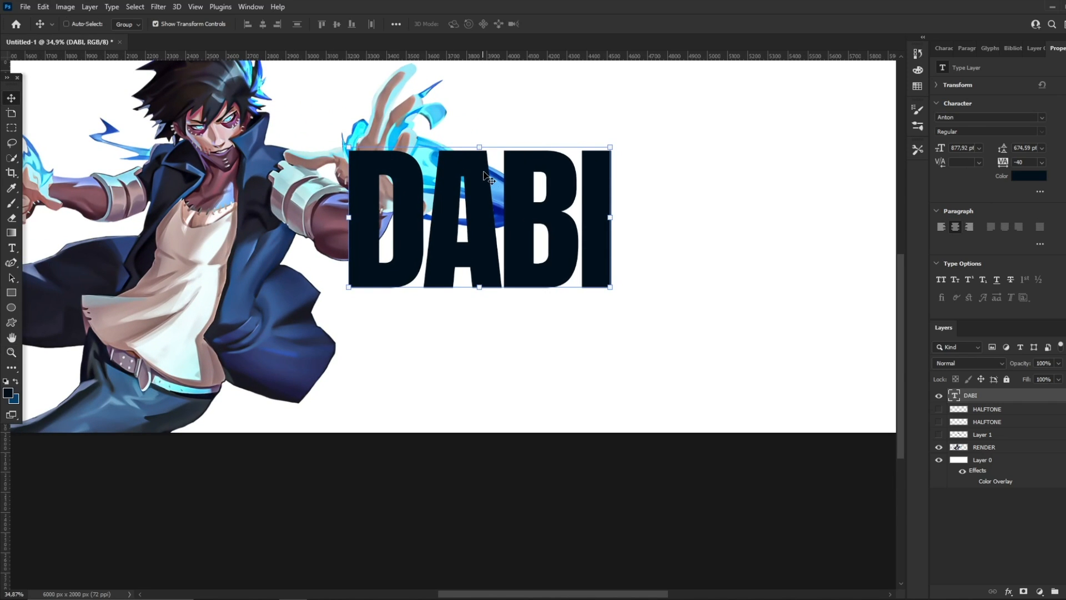
- Recolour the DABI text to dark navy blue 00213c
double_click(955, 396)
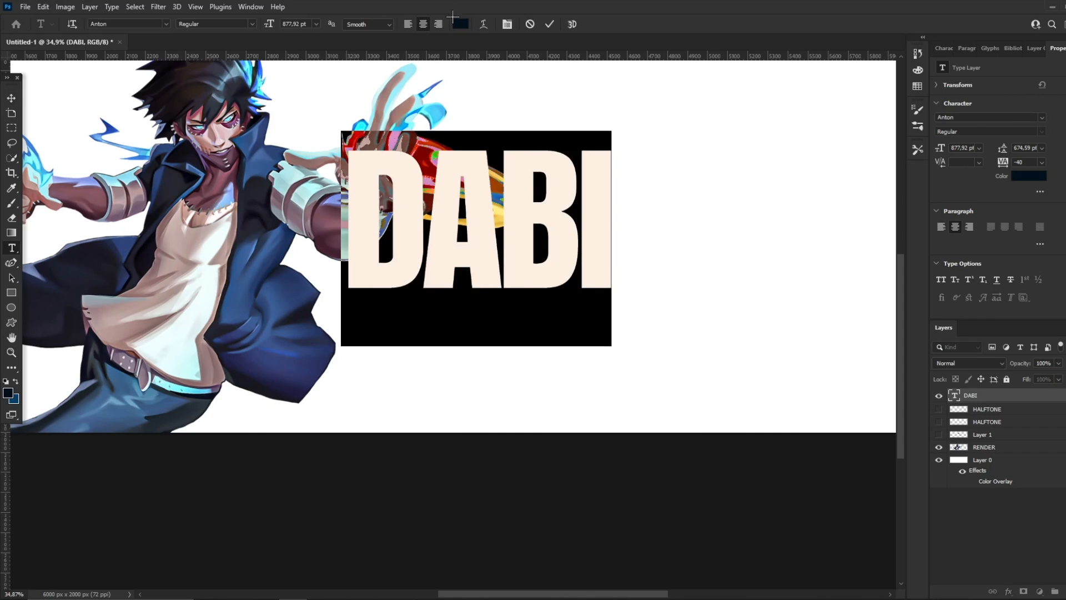
left_click(459, 22)
left_click_drag(712, 426, 720, 372)
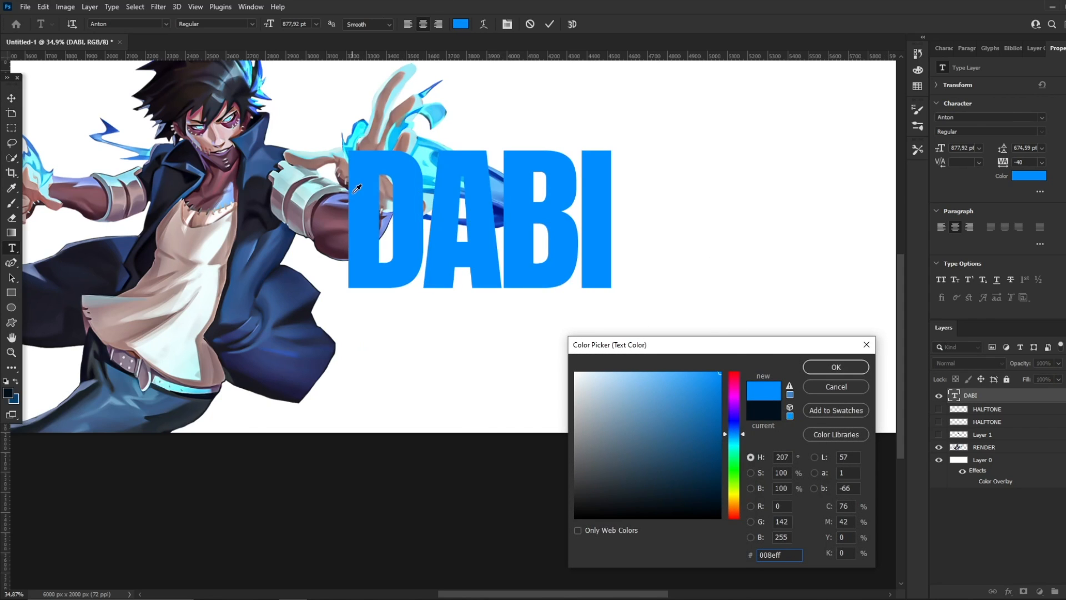
mouse_move(714, 443)
left_mouse_down()
mouse_move(720, 486)
mouse_move(735, 495)
left_mouse_up()
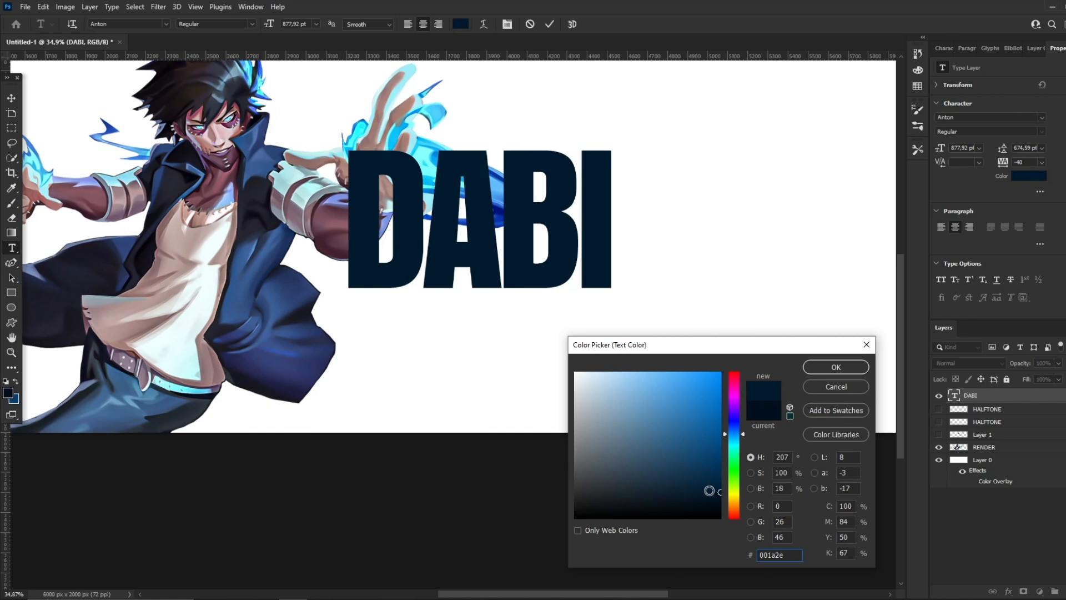
mouse_move(720, 492)
left_mouse_down()
mouse_move(721, 433)
mouse_move(722, 482)
mouse_move(736, 484)
left_mouse_up()
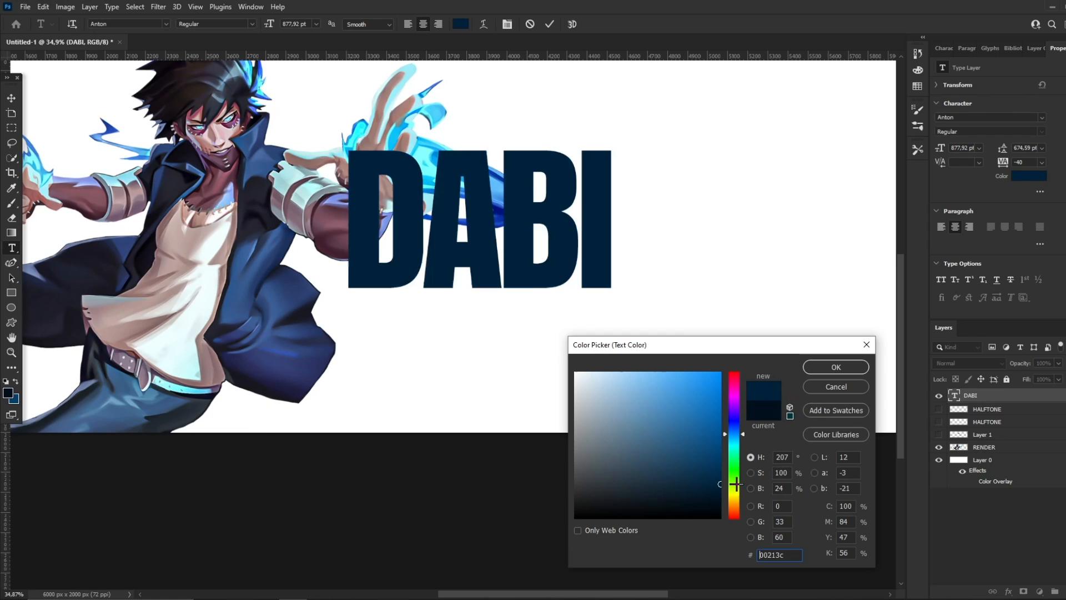
left_click(812, 367)
key("ctrl+Return")
key("v")
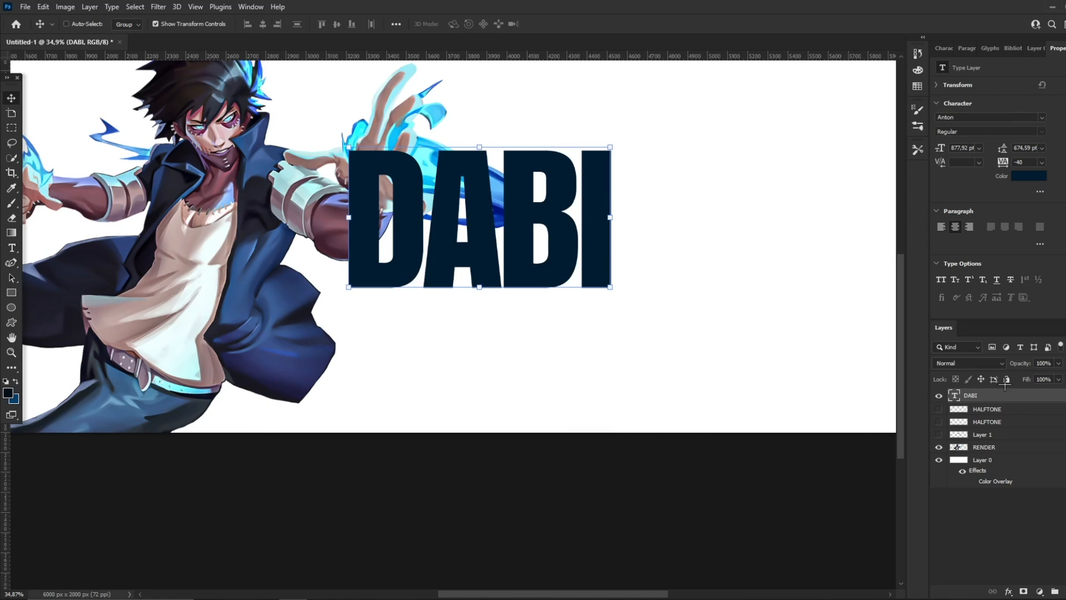
- Convert the DABI text layer to a smart object and add a new empty layer clipped to it
right_click(999, 395)
left_click(938, 265)
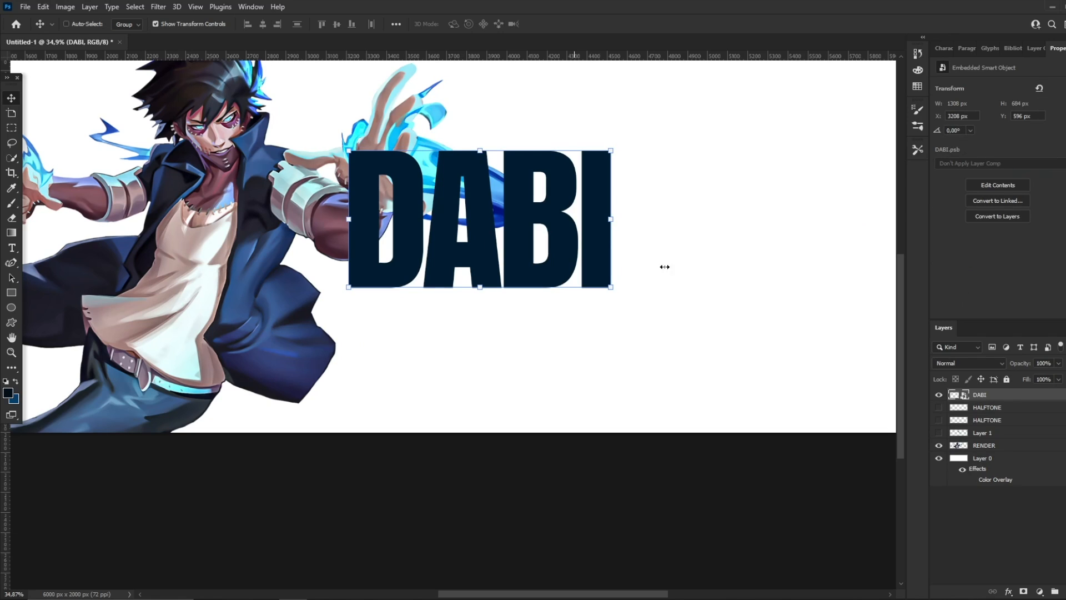
key("ctrl+alt+shift+n")
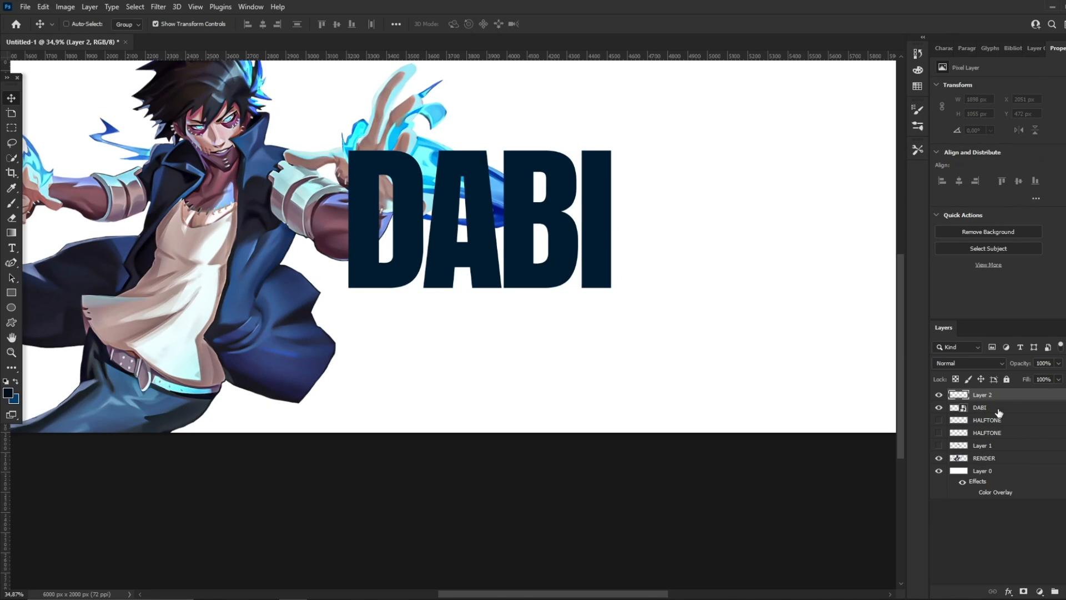
right_click(1002, 395)
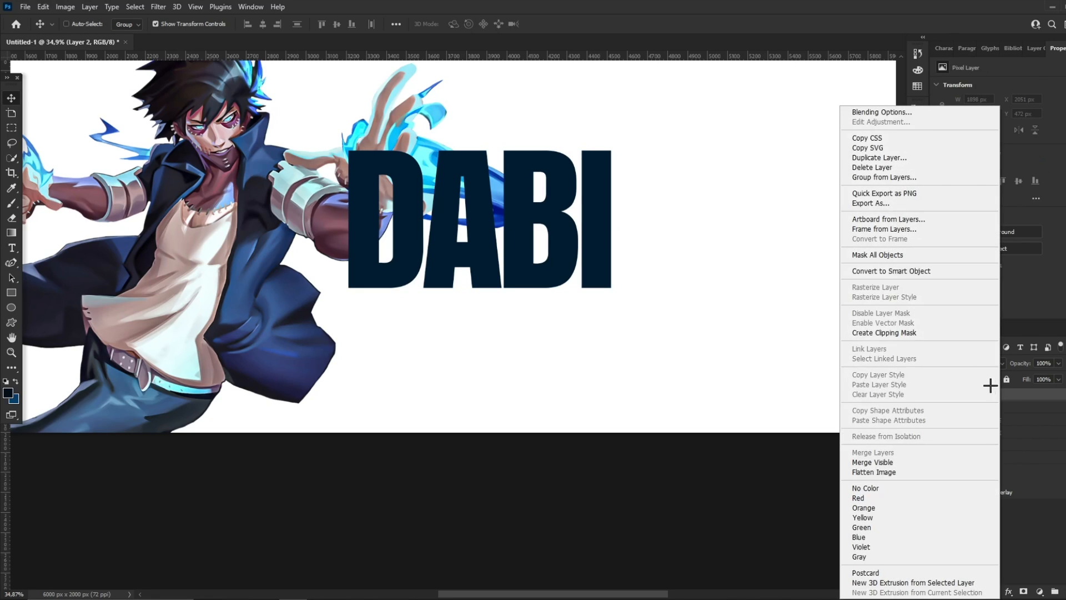
left_click(885, 332)
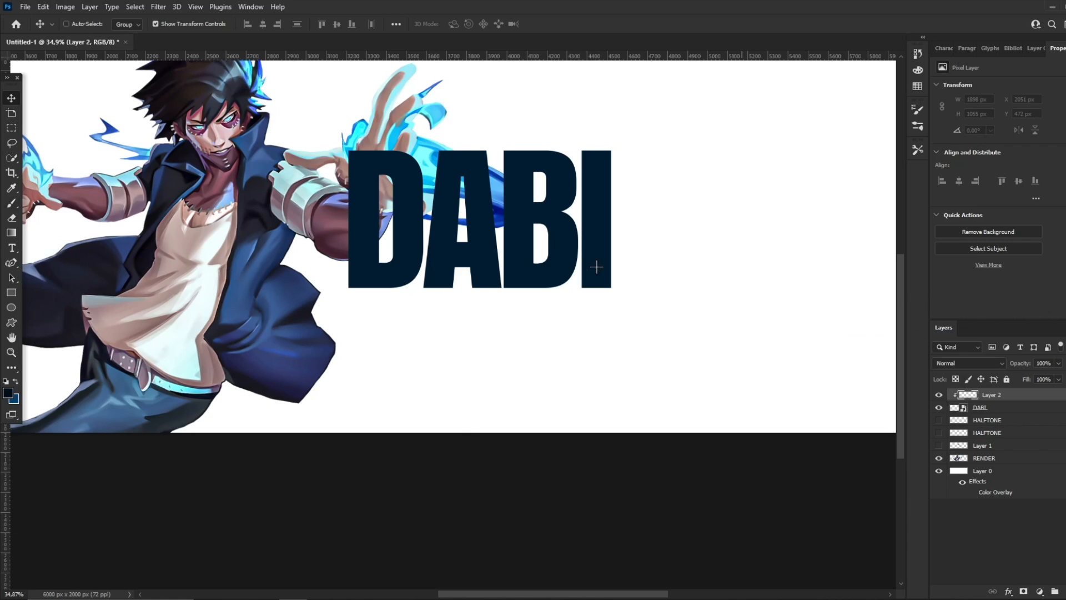
- Set up a soft round brush about 1449 px in size with bright blue 0084ff as the foreground colour
left_click(14, 202)
left_click(8, 394)
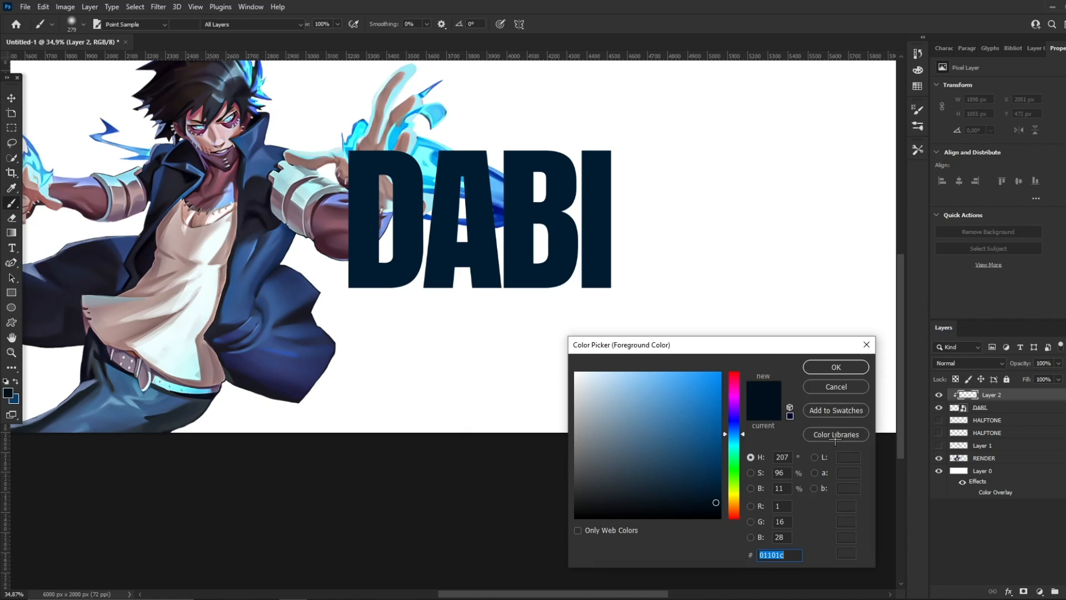
left_click_drag(679, 428, 795, 322)
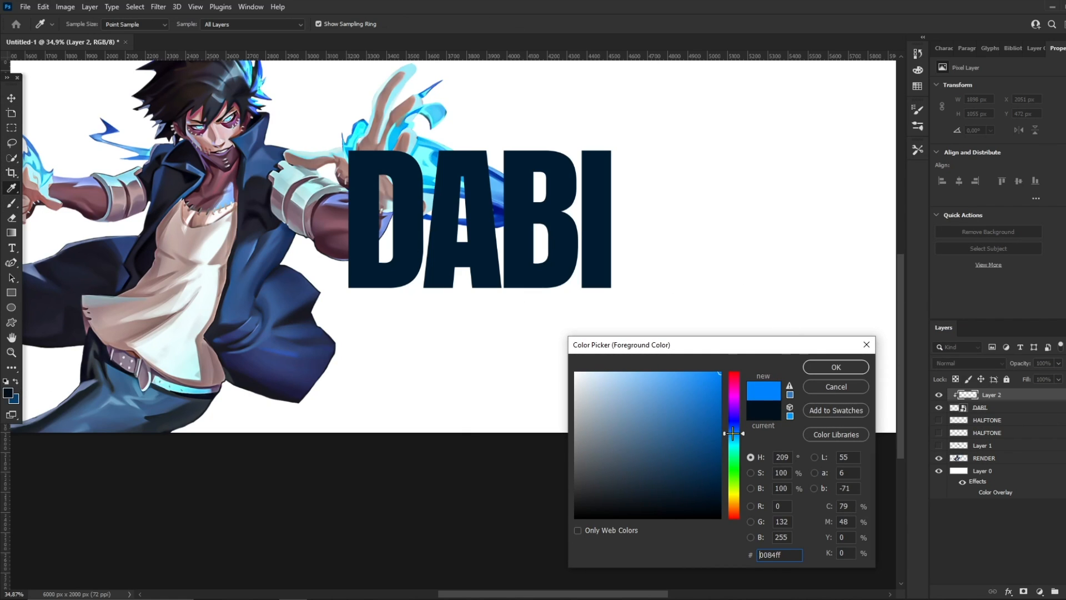
left_click(836, 367)
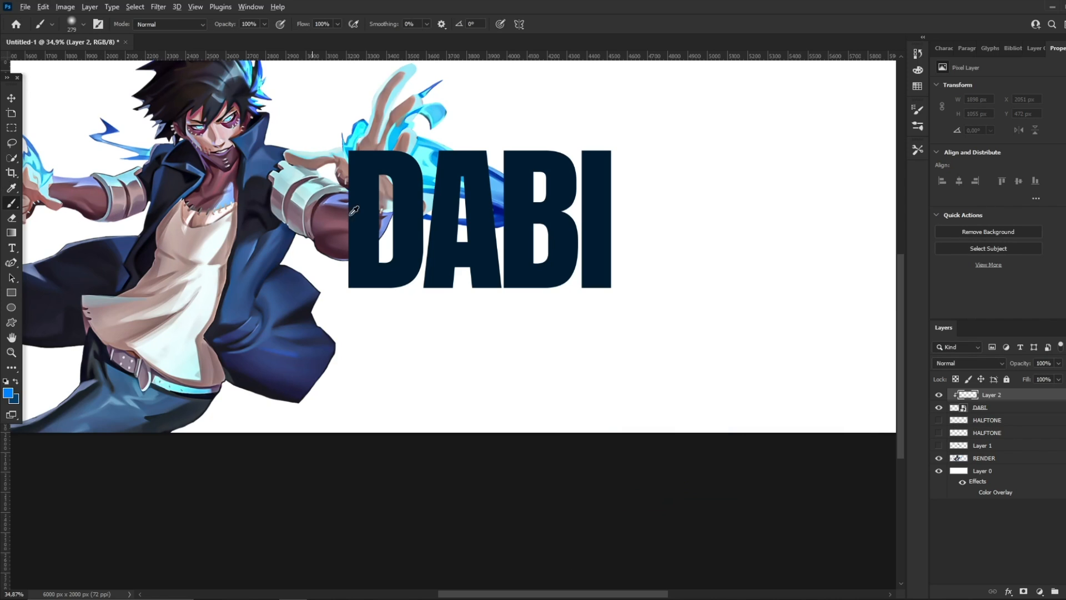
mouse_move(366, 220)
left_mouse_down()
mouse_move(423, 246)
mouse_move(420, 264)
left_mouse_up()
right_click(474, 256)
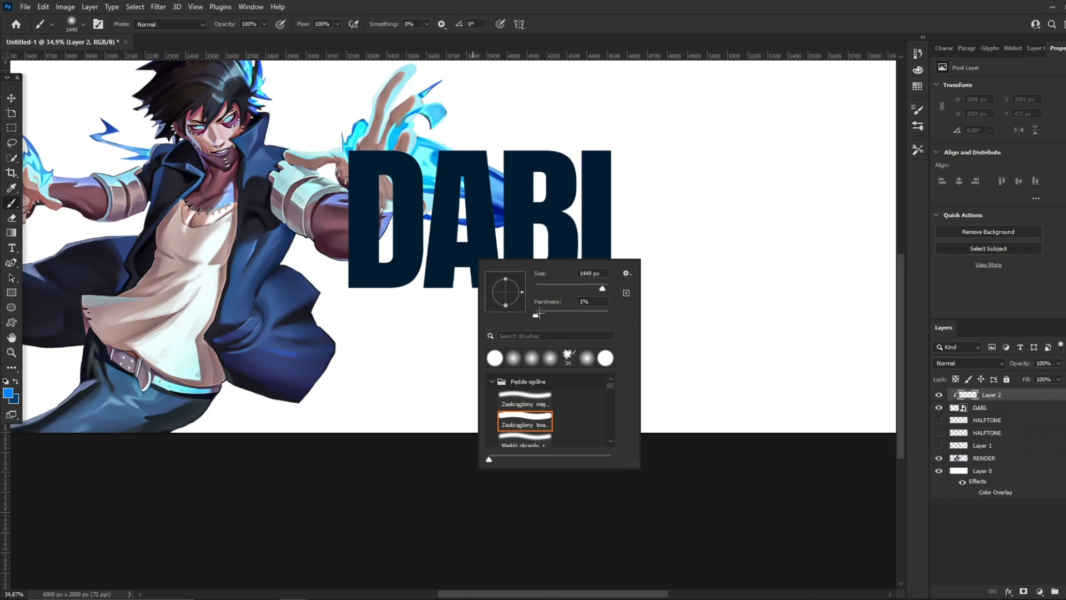
left_click_drag(540, 313, 531, 313)
- Paint a soft blue glow over the lower left of the DABI lettering on the clipped layer, enlarging the brush to about 1684 px
left_click_drag(383, 294, 405, 296)
left_click(390, 330)
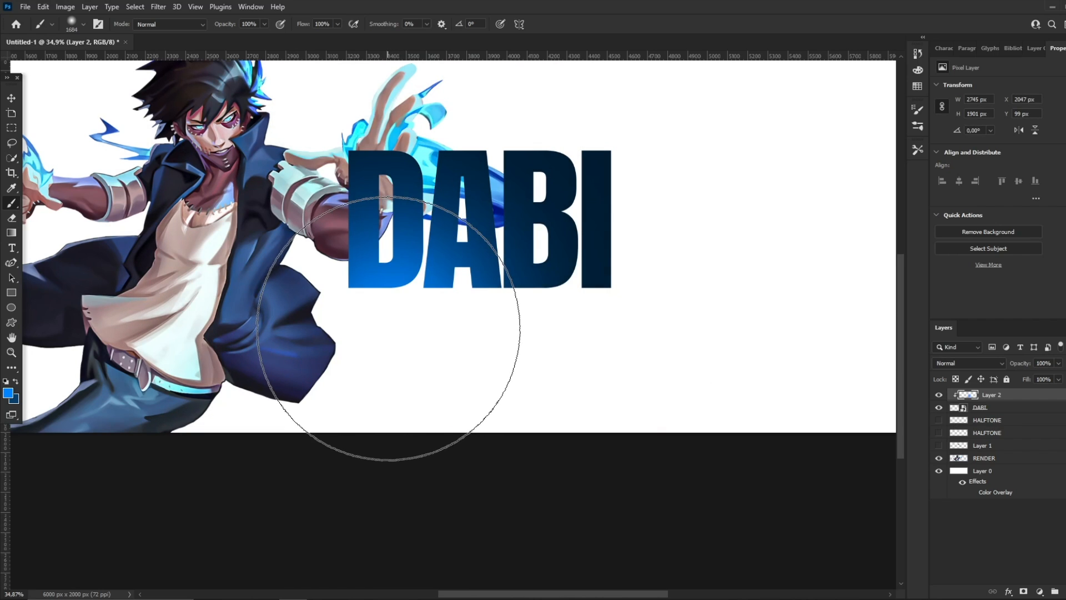
left_click(359, 335)
left_click(11, 352)
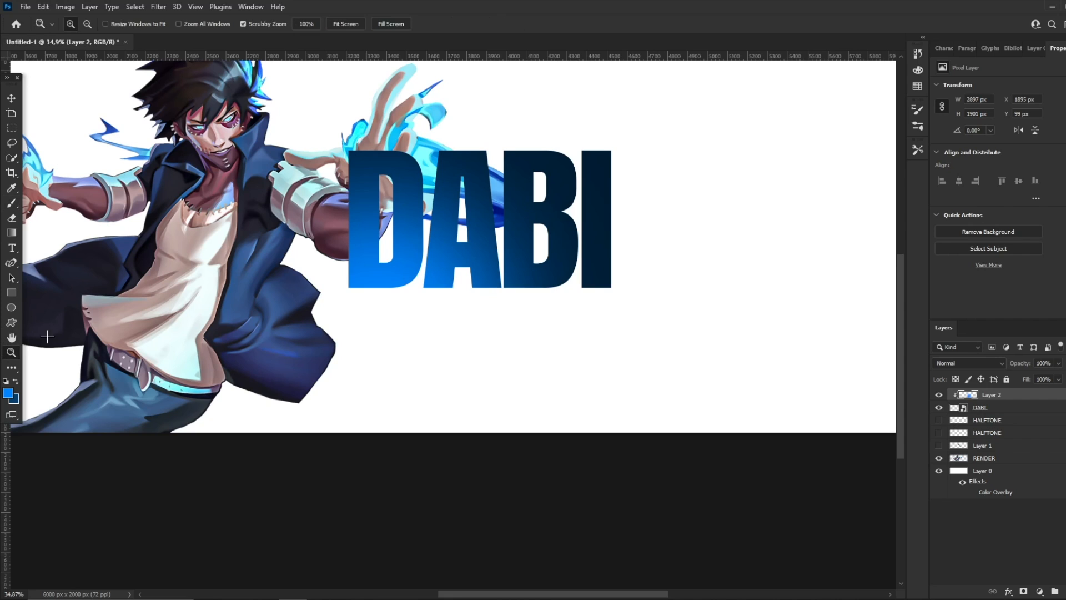
scroll(511, 180, "down", 10)
scroll(515, 186, "up", 10)
- Combine the painted glow layer and the DABI layer into a single smart object
left_click(1002, 409, "shift")
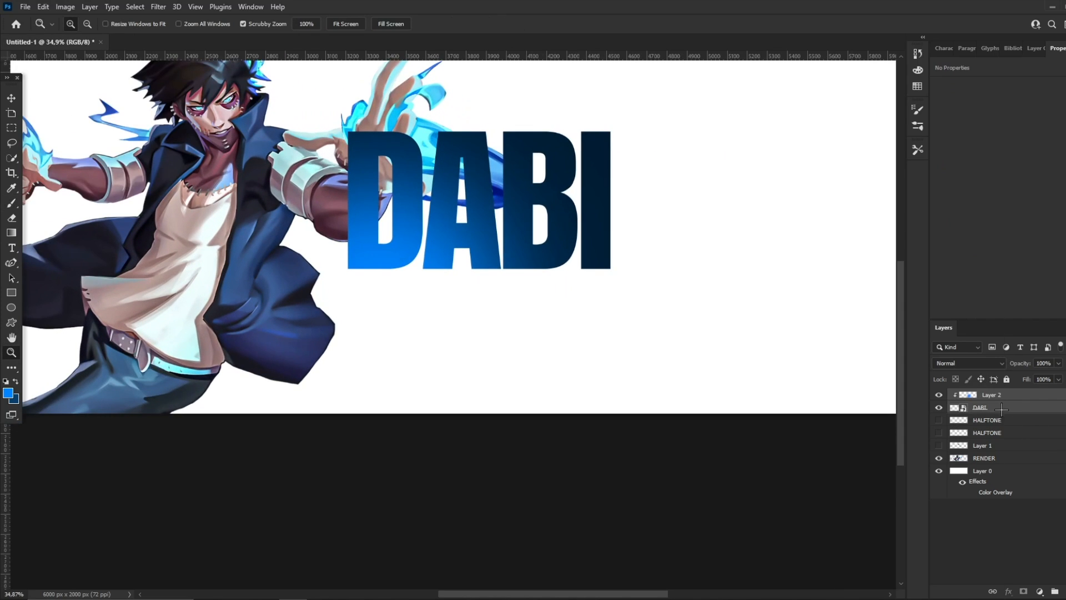
right_click(1001, 409)
left_click(883, 211)
scroll(569, 162, "down", 8)
scroll(570, 163, "up", 5)
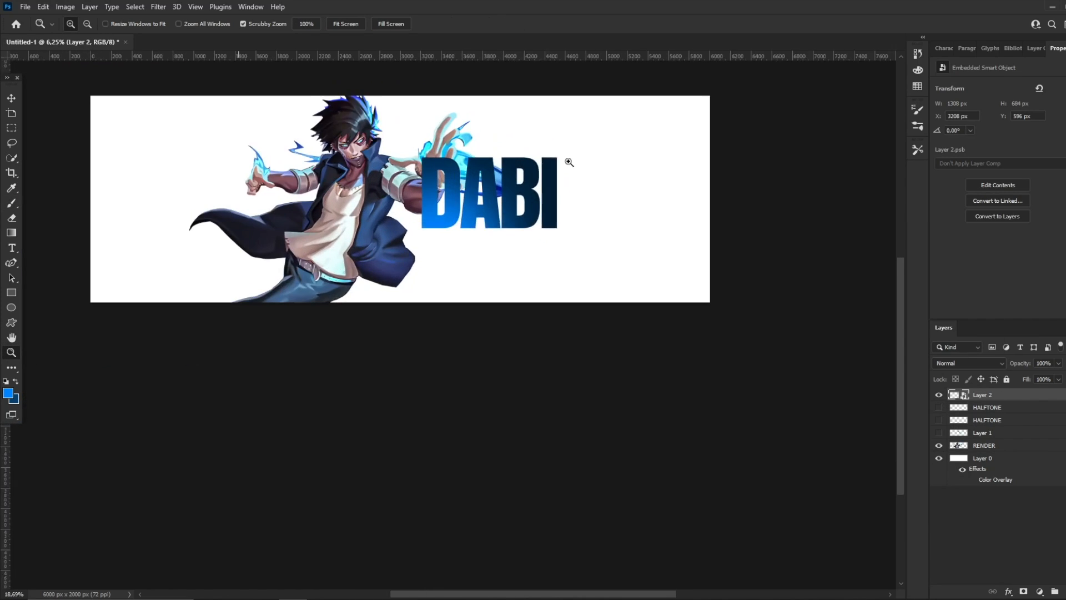
scroll(489, 169, "up", 5)
- Show the lower HALFTONE layer, enlarge and move it below the lettering at 722 × 642 px, and duplicate it
left_click(11, 98)
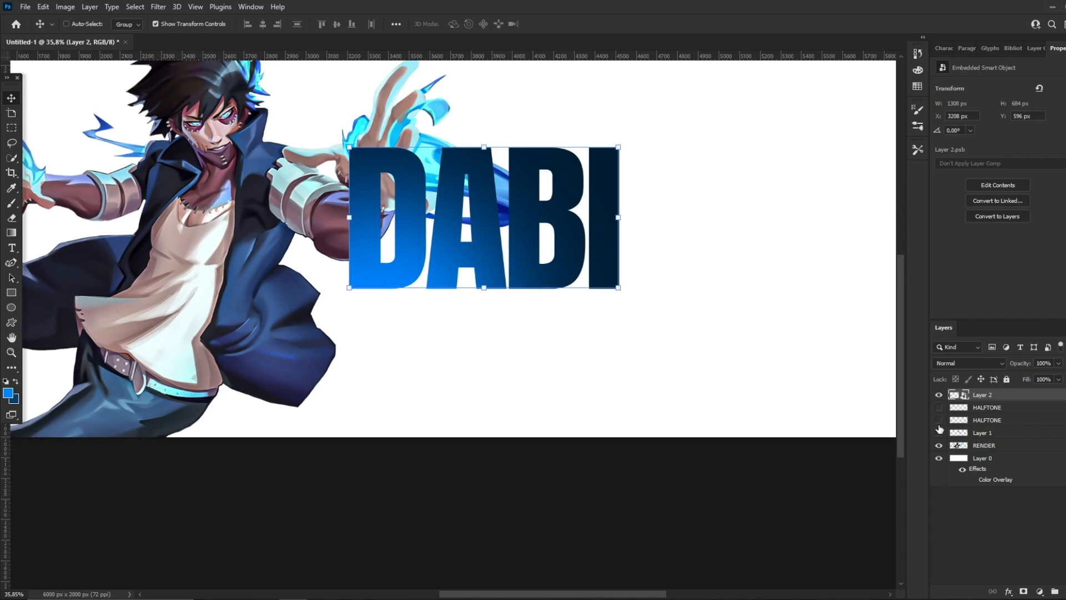
left_click(1004, 423)
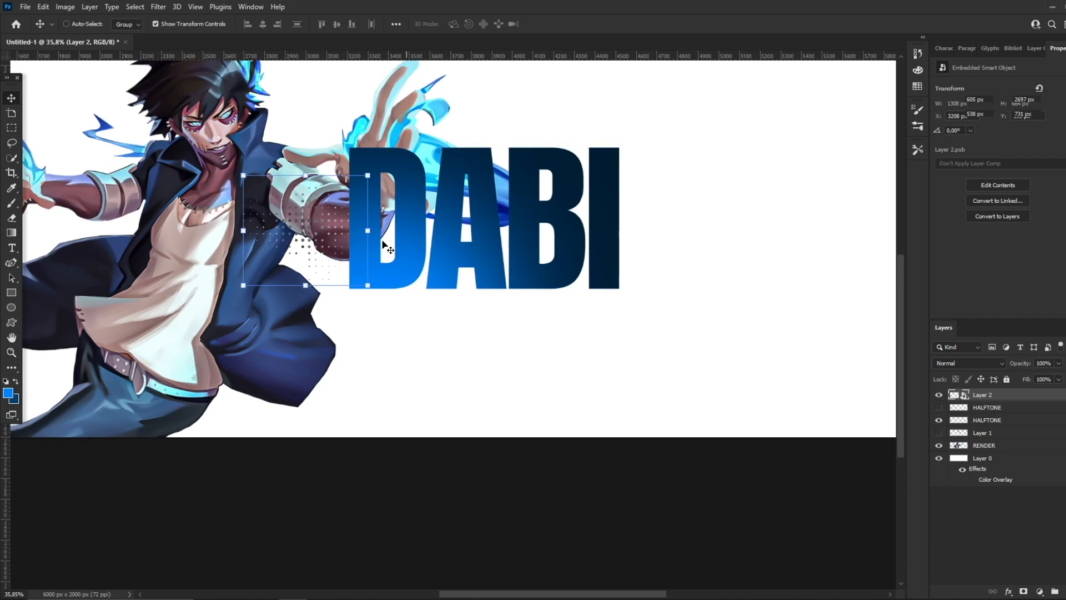
left_click_drag(329, 243, 420, 362)
key("Return")
key("ctrl+j")
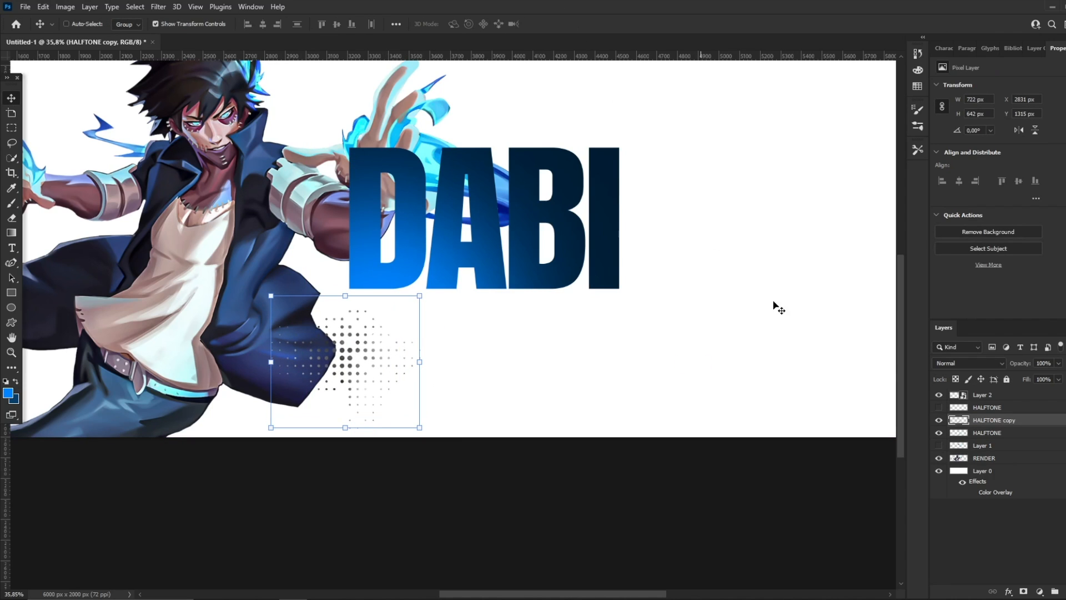
- Move the HALFTONE copy above the lettering layer and clip it to that layer
left_click_drag(994, 424, 998, 389)
right_click(1000, 394)
left_click(892, 334)
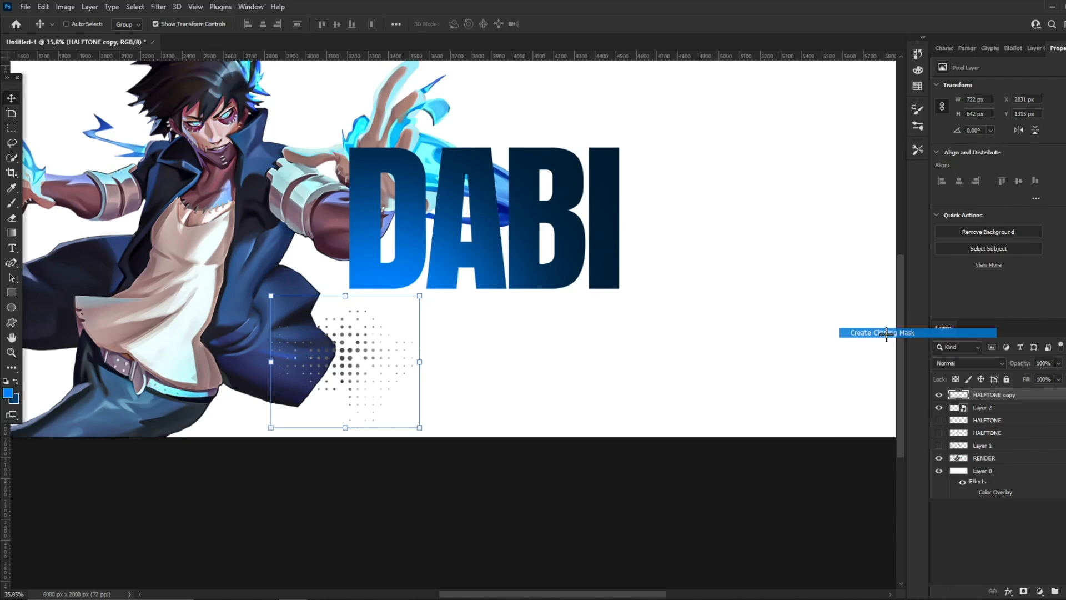
- Enlarge the clipped halftone to 967 × 769 px over the letters D and A and set its blend mode to Linear Light
left_click_drag(411, 258, 526, 282)
mouse_move(537, 283)
left_mouse_down()
mouse_move(517, 217)
mouse_move(489, 274)
left_mouse_up()
left_click(570, 24)
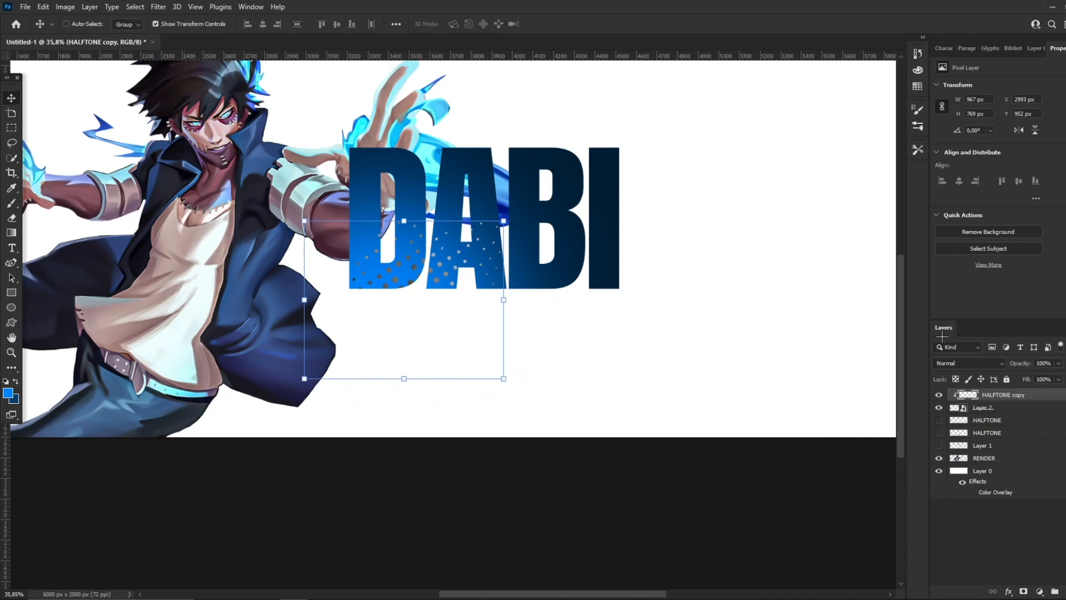
left_click(966, 363)
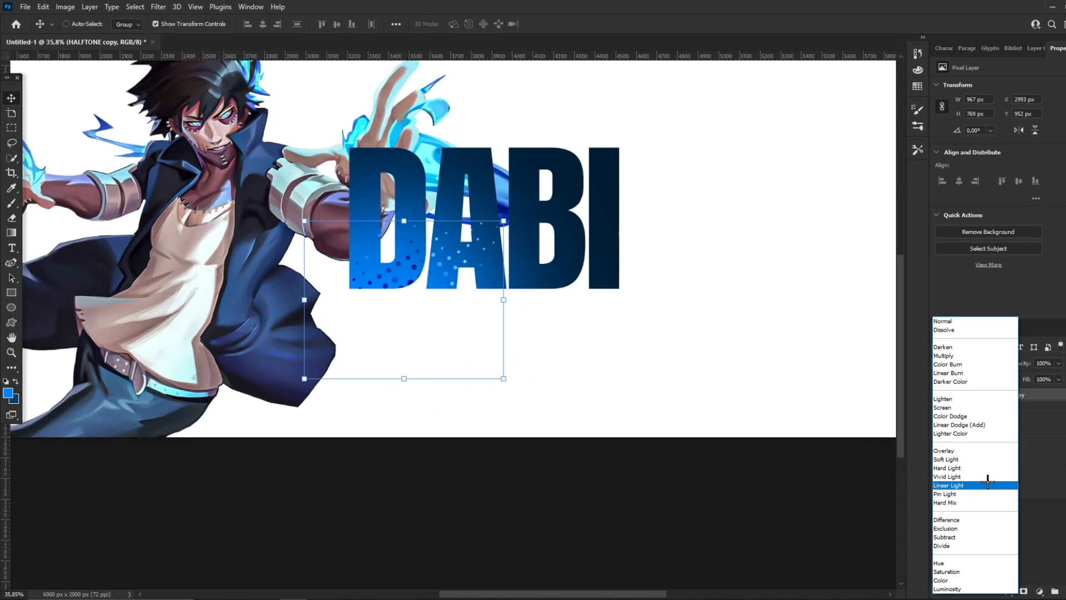
left_click(988, 485)
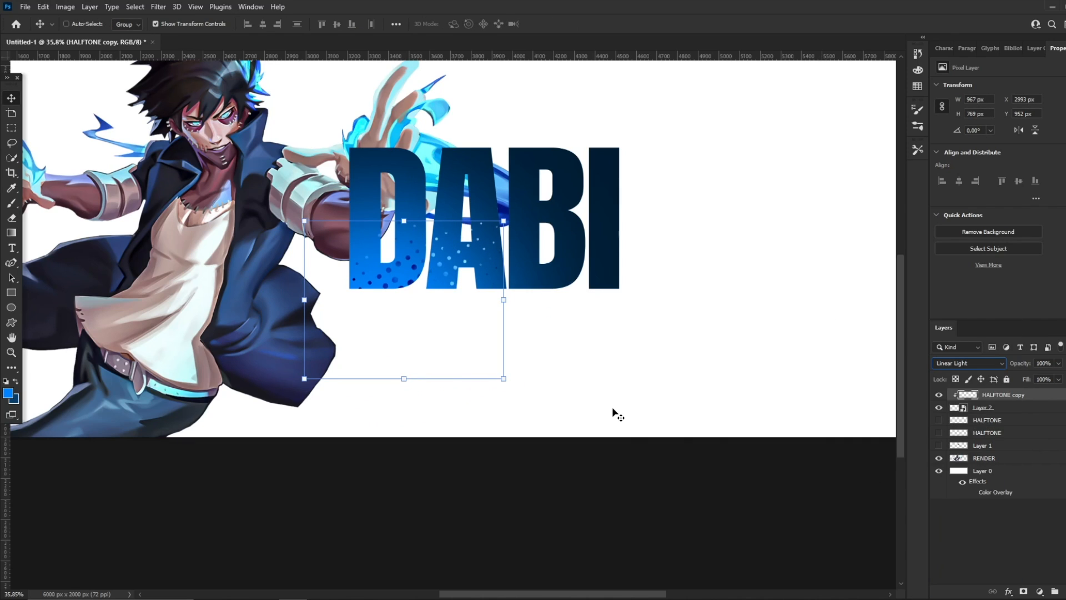
- Duplicate the clipped halftone, move one copy over the upper part of the letters B and I, and set its blend mode to Divide
key("ctrl+j")
left_click(1010, 400, "alt")
left_click(1010, 408)
left_click_drag(435, 284, 625, 134)
mouse_move(627, 132)
left_mouse_down()
mouse_move(618, 148)
mouse_move(621, 135)
left_mouse_up()
left_click(969, 364)
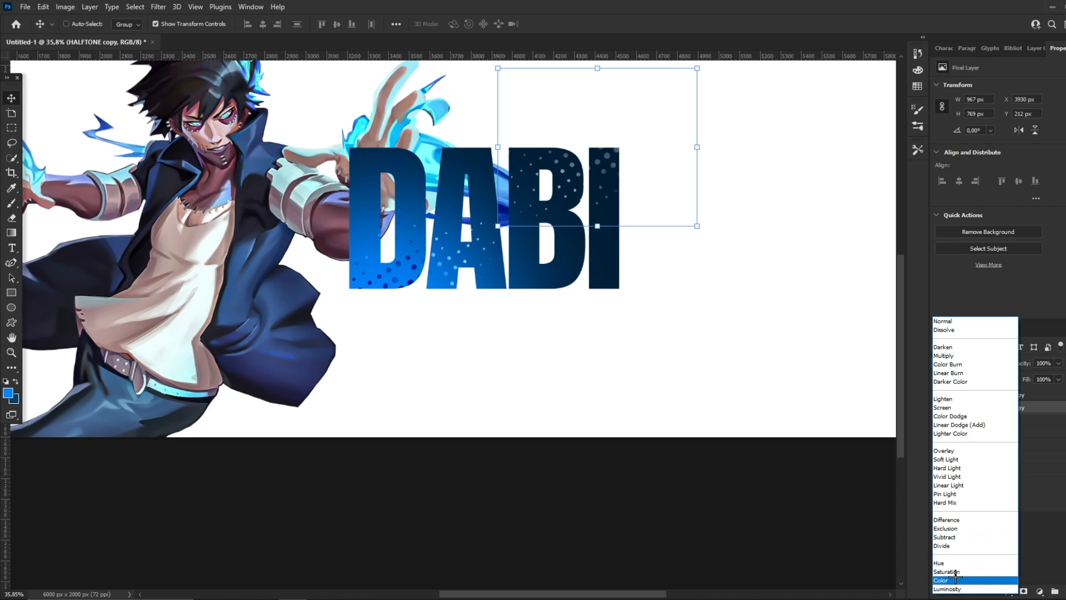
left_click(961, 546)
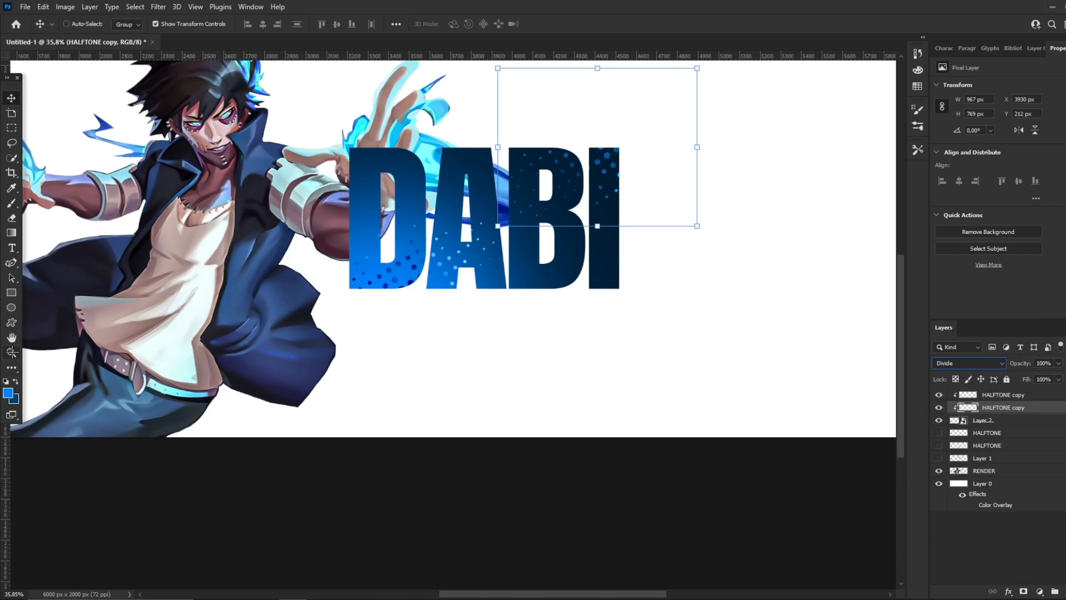
left_click(12, 352)
mouse_move(592, 133)
left_mouse_down()
mouse_move(539, 142)
mouse_move(636, 137)
left_mouse_up()
left_click_drag(500, 122, 547, 127)
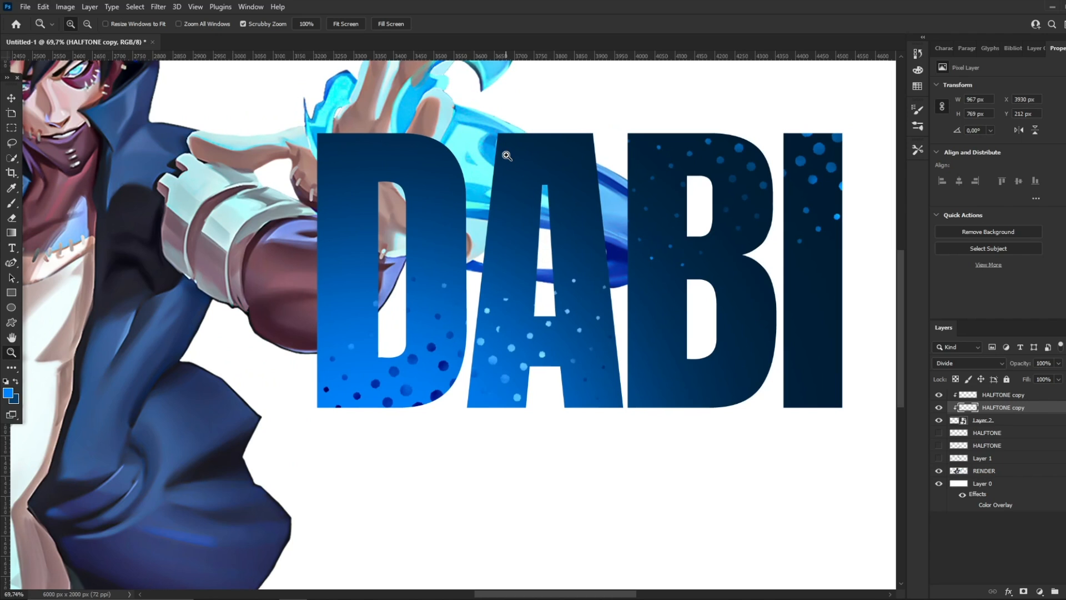
mouse_move(464, 137)
left_mouse_down()
mouse_move(400, 134)
mouse_move(507, 136)
mouse_move(468, 145)
left_mouse_up()
left_click(11, 99)
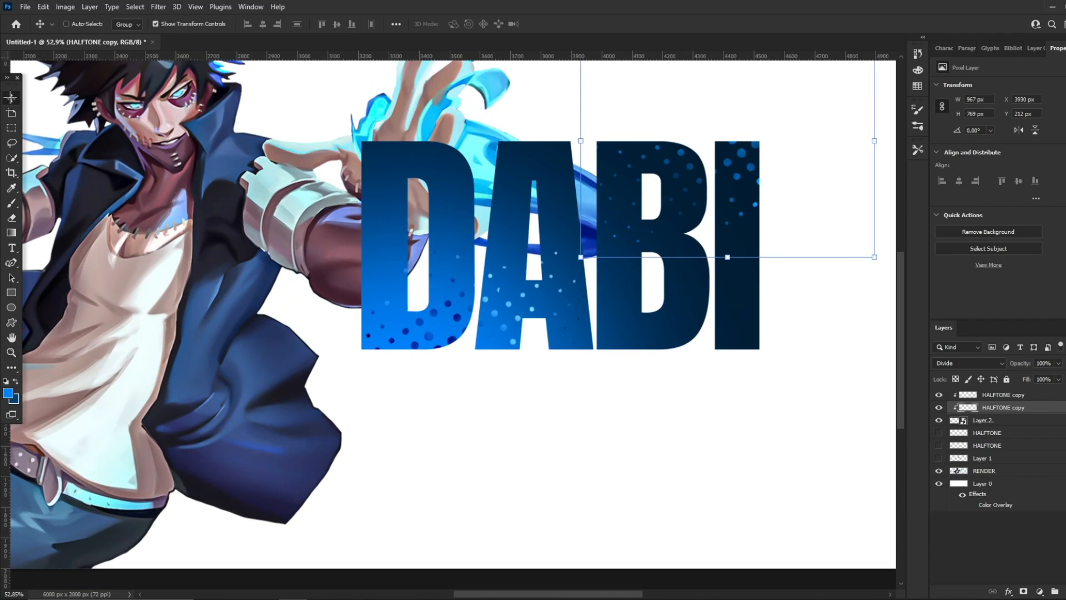
- Erase the parts of the RENDER layer that show through inside the title letters D and A
left_click(996, 473)
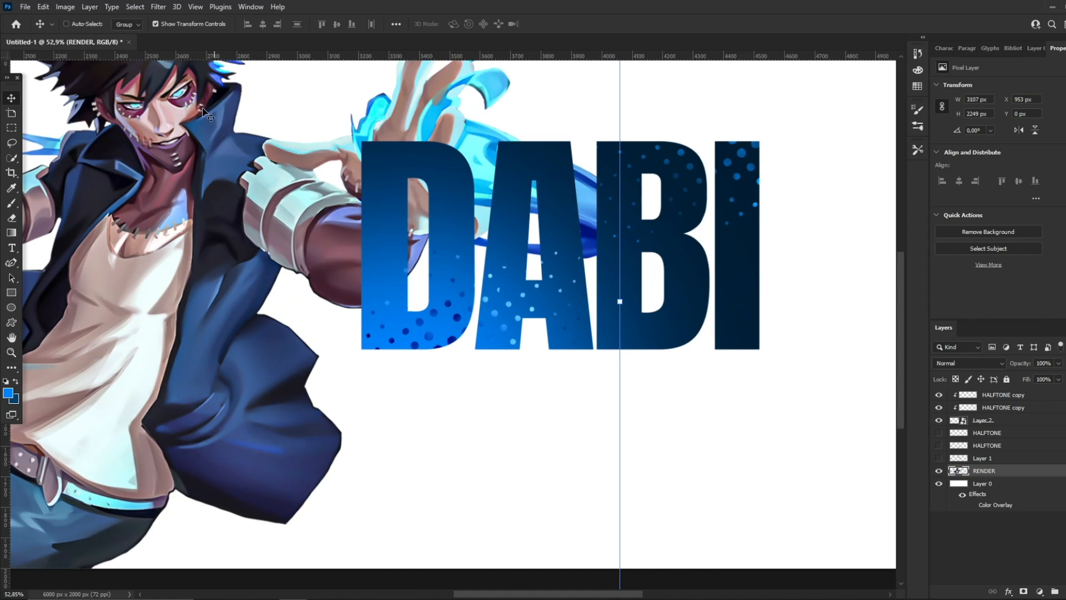
left_click(11, 218)
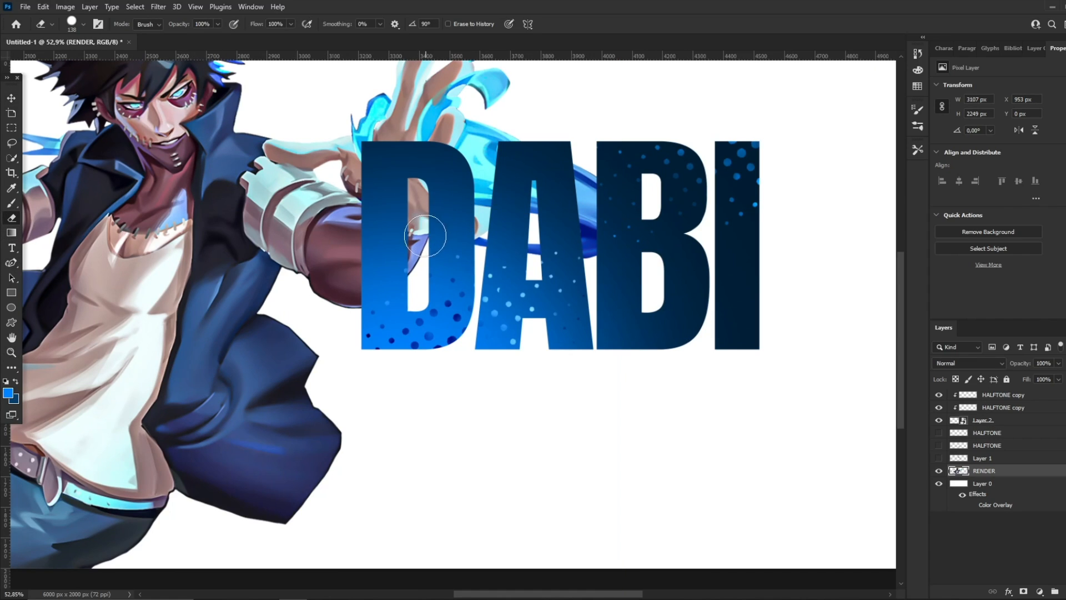
right_click(487, 234, "alt")
right_click(437, 227, "alt")
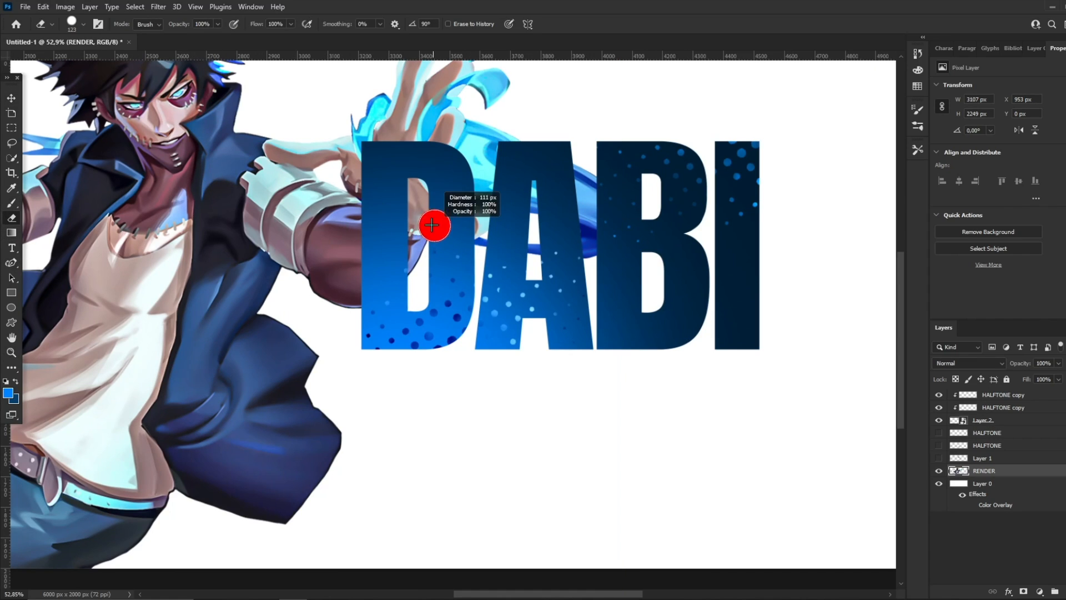
left_click_drag(417, 187, 419, 220)
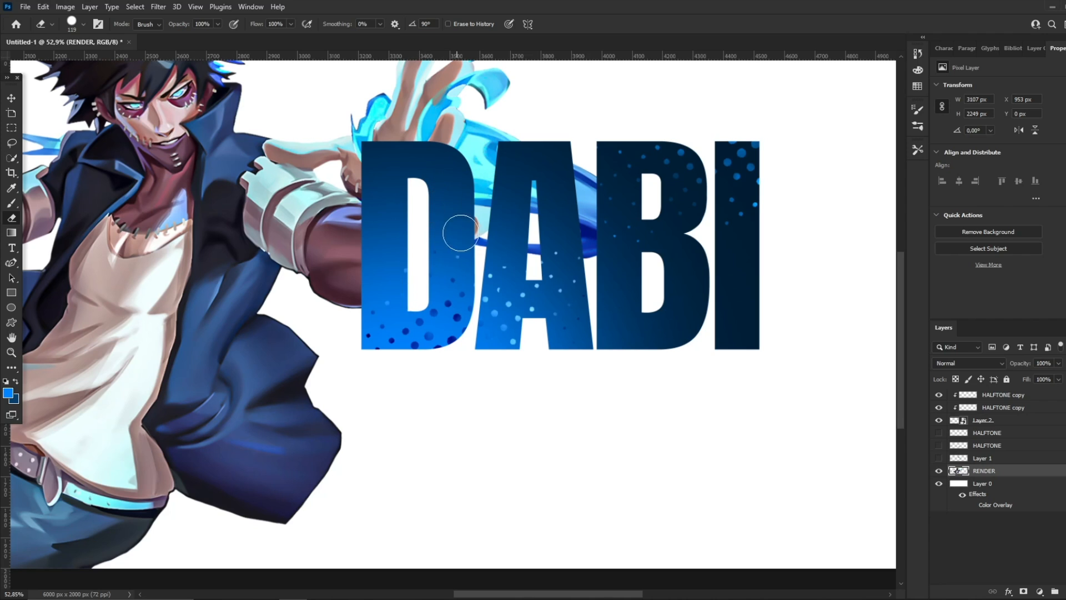
scroll(557, 285, "up", 2)
right_click(537, 305, "alt")
mouse_move(537, 304)
left_mouse_down()
mouse_move(541, 226)
mouse_move(556, 244)
mouse_move(586, 211)
mouse_move(575, 234)
left_mouse_up()
- Add a text layer reading DABI below the title, above the RENDER layer, in the BL Melody Bold font
left_click(13, 352)
left_click_drag(495, 178, 440, 169)
left_click_drag(515, 157, 558, 153)
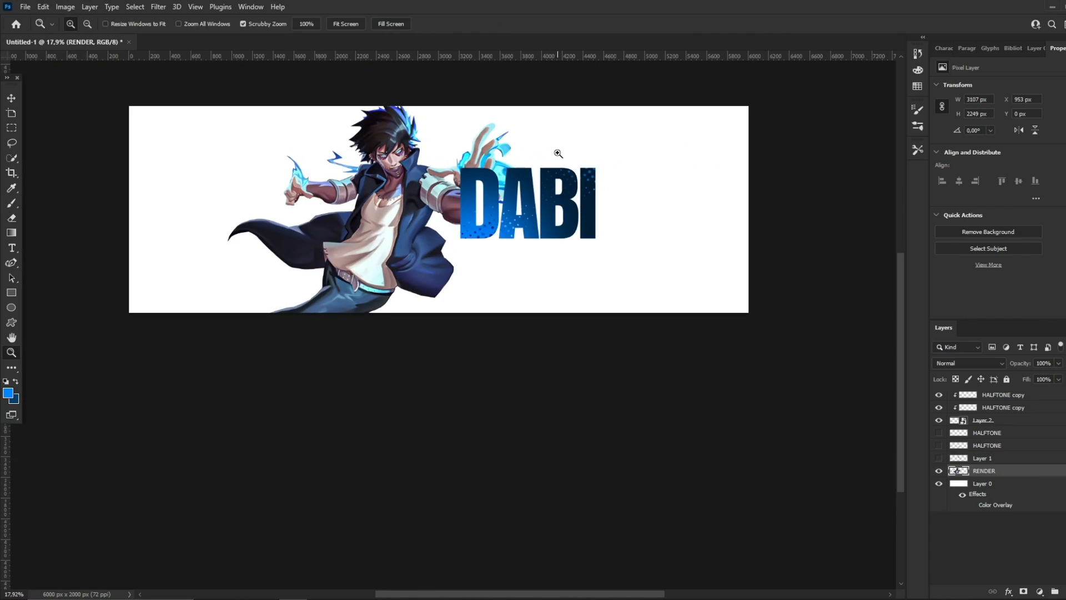
left_click_drag(512, 191, 494, 150)
left_click_drag(529, 189, 470, 189)
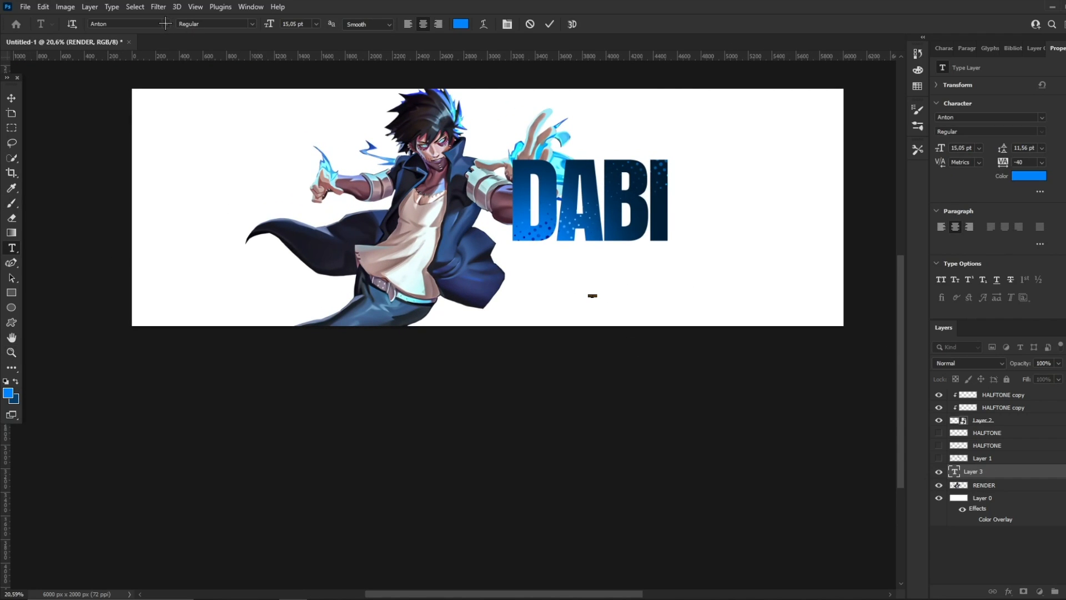
left_click(164, 23)
type("bl mel")
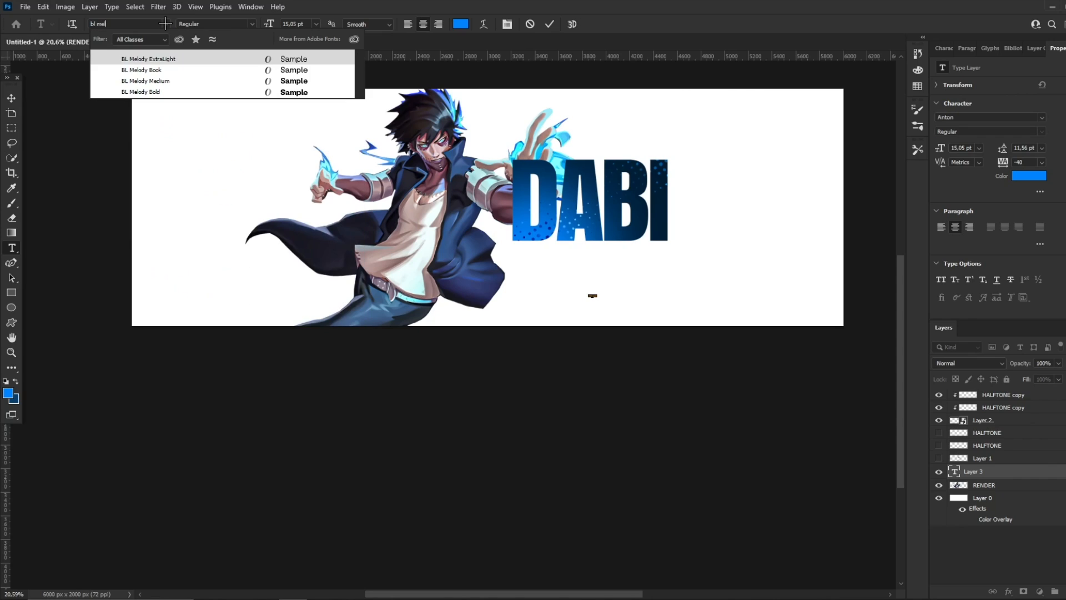
key("Down")
key("Down")
key("Down")
key("Return")
key("Caps_Lock")
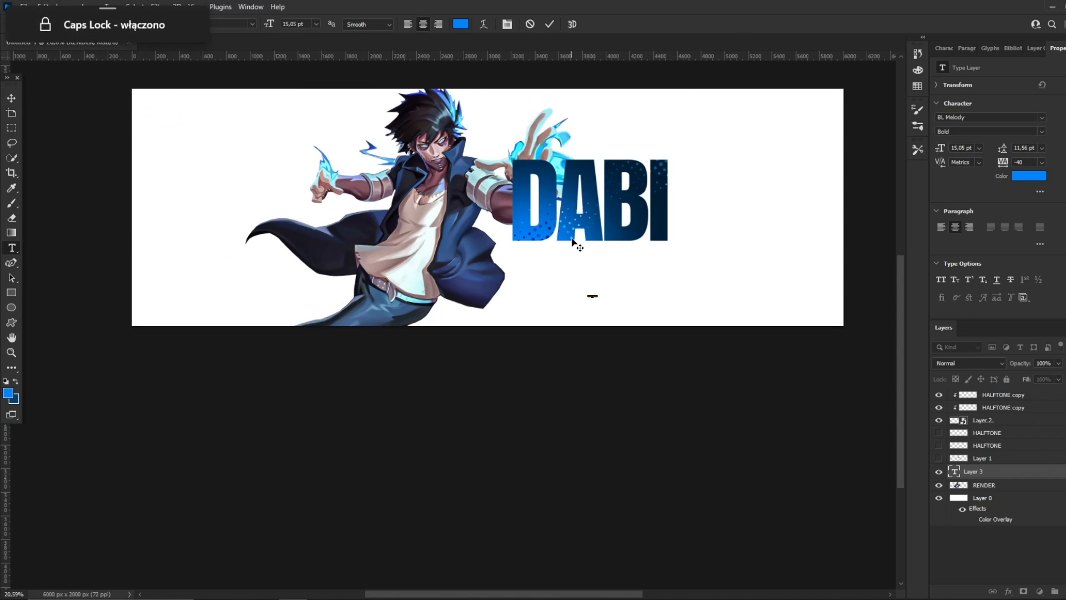
- Enlarge the new DABI text to 1384.83 pt and move it over the lower part of the character
left_click(11, 98)
mouse_move(592, 297)
left_mouse_down()
mouse_move(609, 304)
mouse_move(600, 331)
mouse_move(602, 310)
left_mouse_up()
left_click_drag(604, 352, 600, 465)
left_click_drag(600, 54, 570, 24)
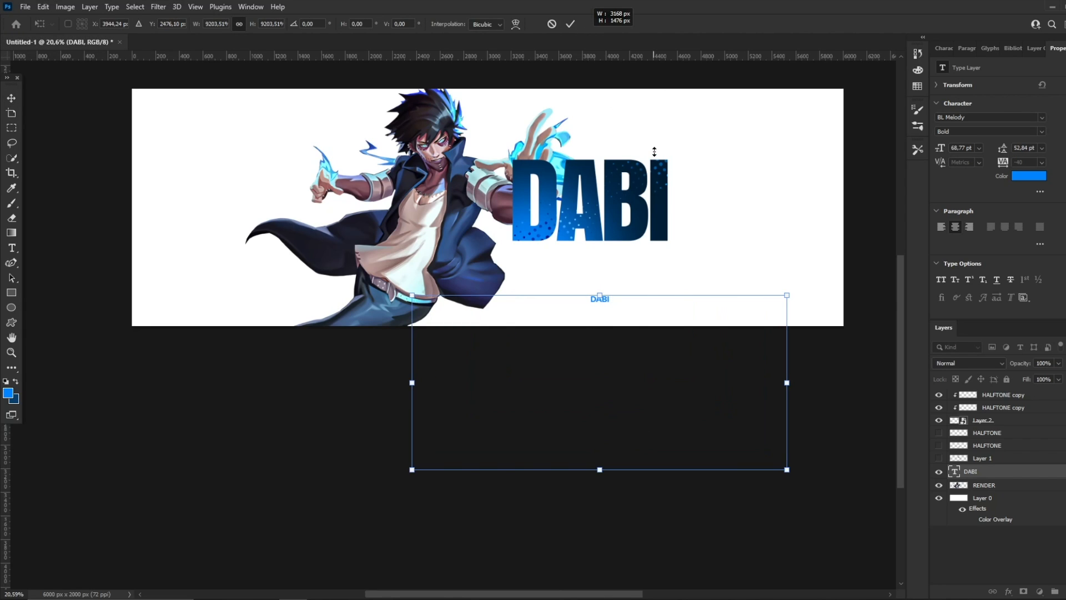
left_click(570, 24)
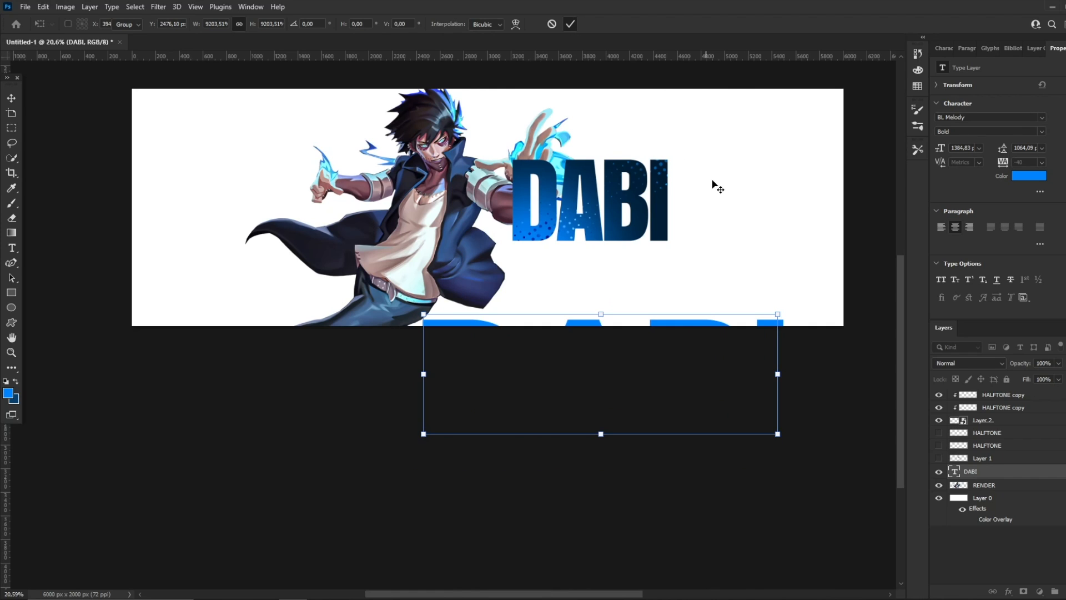
mouse_move(690, 179)
left_mouse_down()
mouse_move(519, 255)
mouse_move(714, 268)
left_mouse_up()
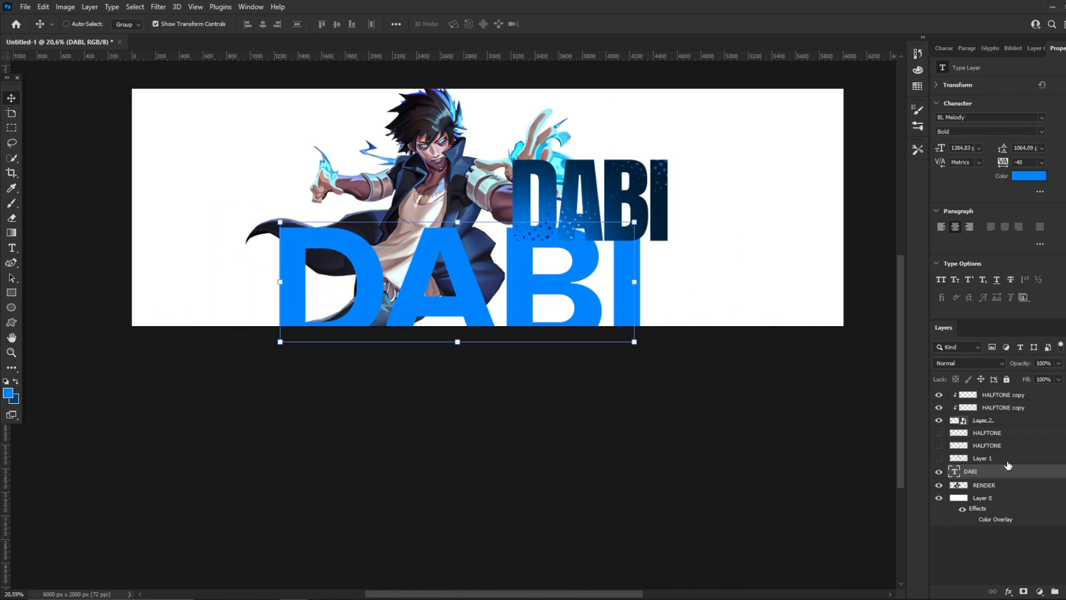
- Convert the DABI text layer to a smart object and move it below the RENDER layer
right_click(1020, 474)
left_click(939, 216)
left_click_drag(994, 476, 999, 489)
- Rotate the DABI smart object to -43.60° and place it diagonally behind the character at X -49 px, Y 67 px
mouse_move(650, 221)
left_mouse_down()
mouse_move(605, 139)
mouse_move(570, 105)
mouse_move(333, 157)
mouse_move(447, 146)
left_mouse_up()
left_click(571, 24)
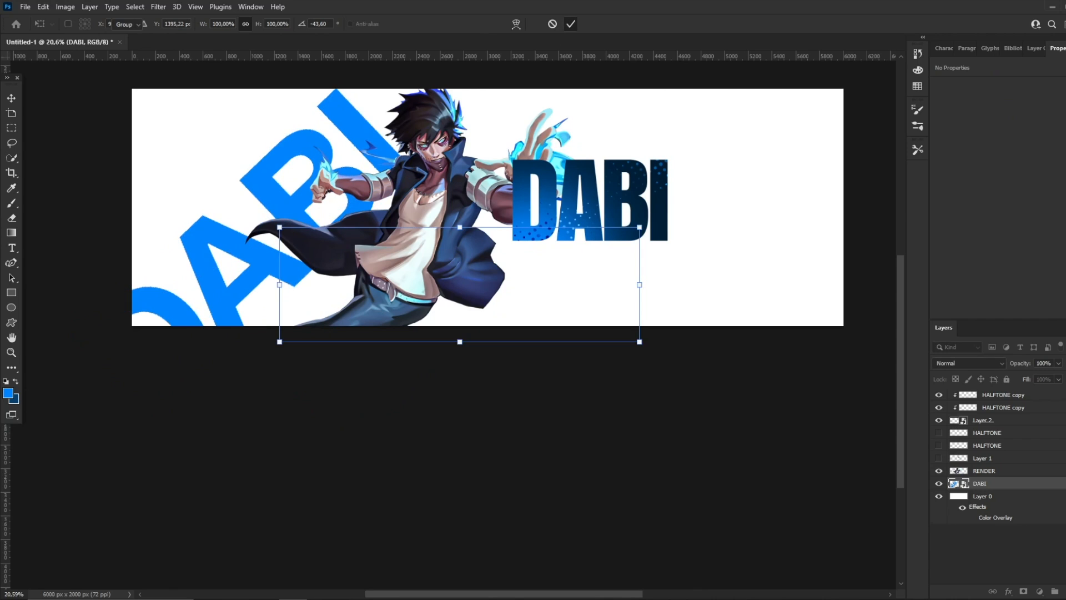
mouse_move(320, 208)
left_mouse_down()
mouse_move(355, 245)
mouse_move(372, 214)
mouse_move(362, 214)
mouse_move(551, 299)
mouse_move(367, 216)
left_mouse_up()
- Add a Color Overlay to the DABI smart object in dark navy blue with hue 209° and saturation 100%
left_click(11, 352)
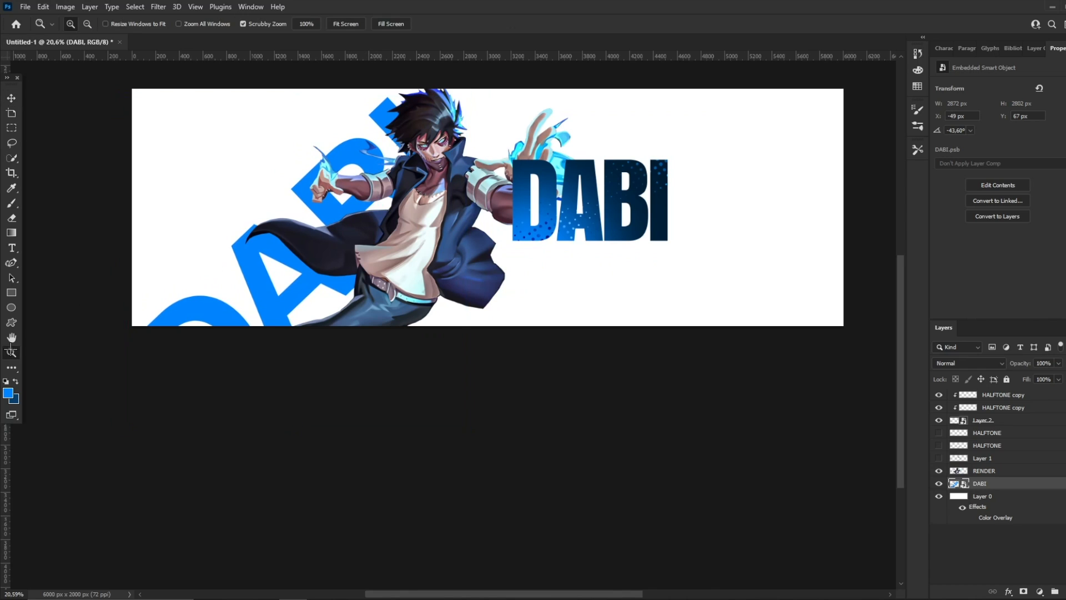
mouse_move(428, 181)
left_mouse_down()
mouse_move(368, 180)
mouse_move(453, 181)
mouse_move(412, 180)
mouse_move(431, 181)
left_mouse_up()
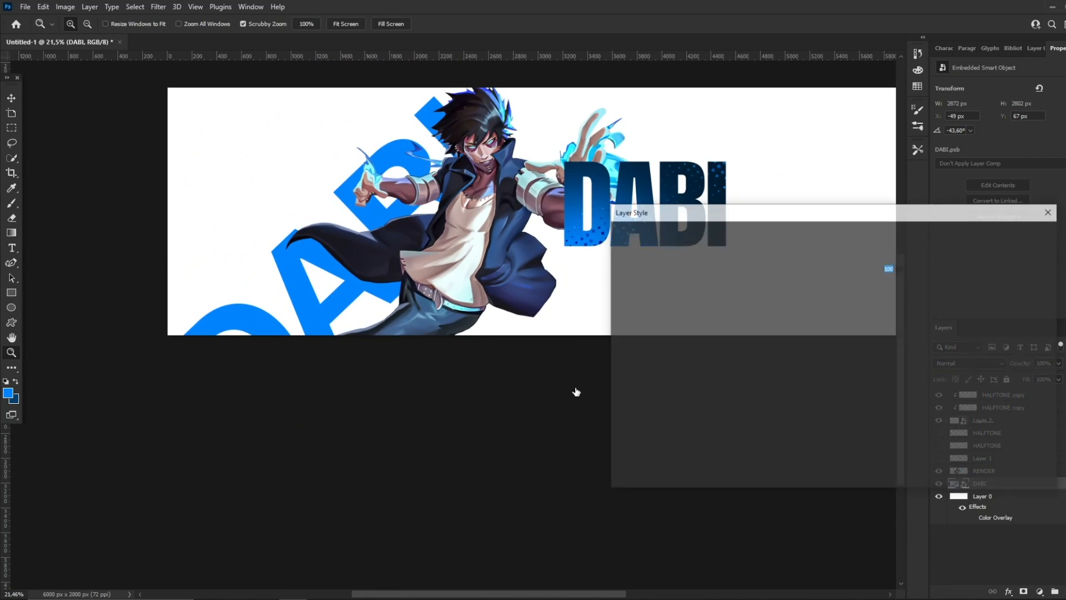
left_click(642, 400)
left_click(887, 257)
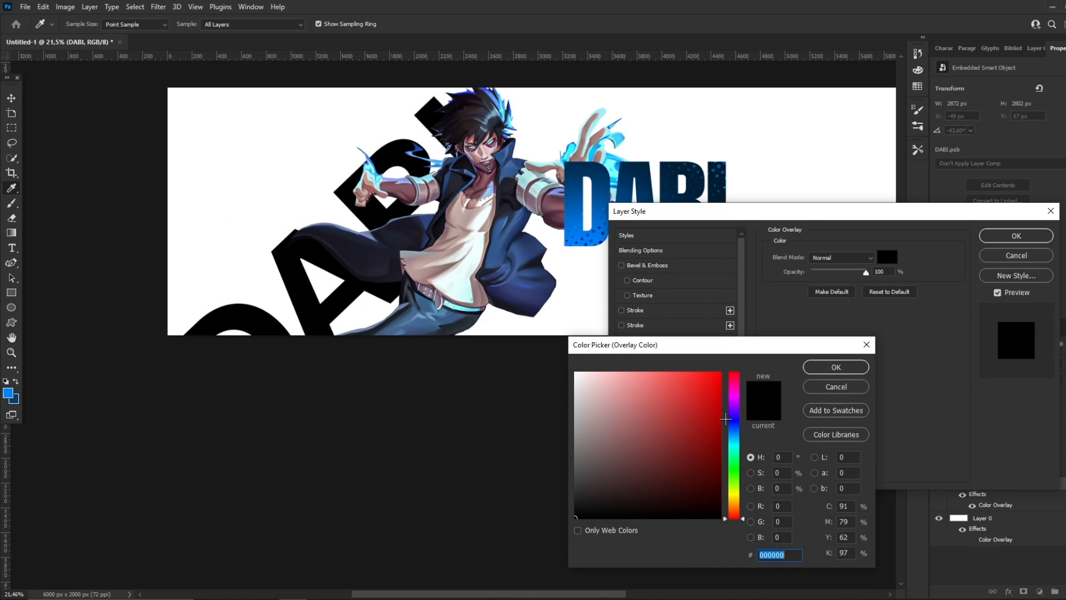
left_click(735, 433)
mouse_move(717, 425)
left_mouse_down()
mouse_move(757, 337)
mouse_move(724, 482)
left_mouse_up()
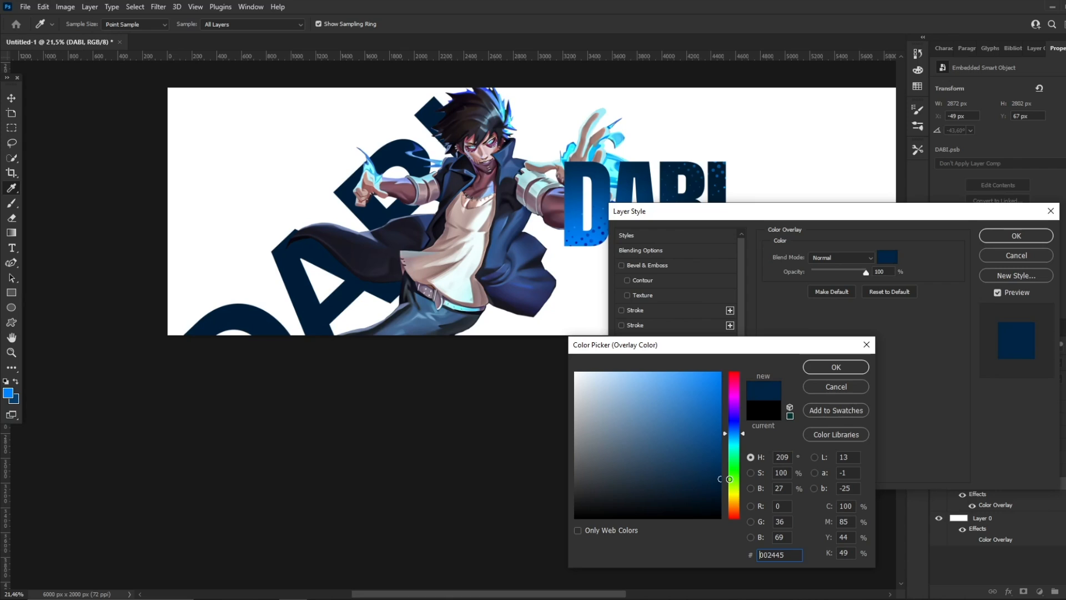
left_click(835, 367)
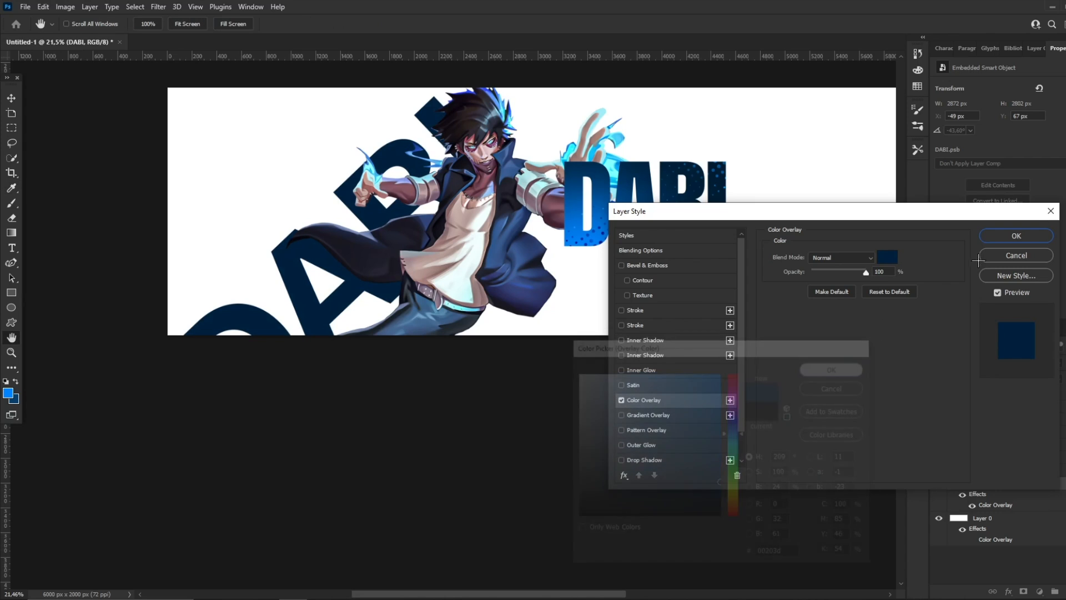
key("z")
left_click(1016, 236)
- Convert the overlaid DABI layer to a smart object again and clip a new empty layer to it
right_click(993, 486)
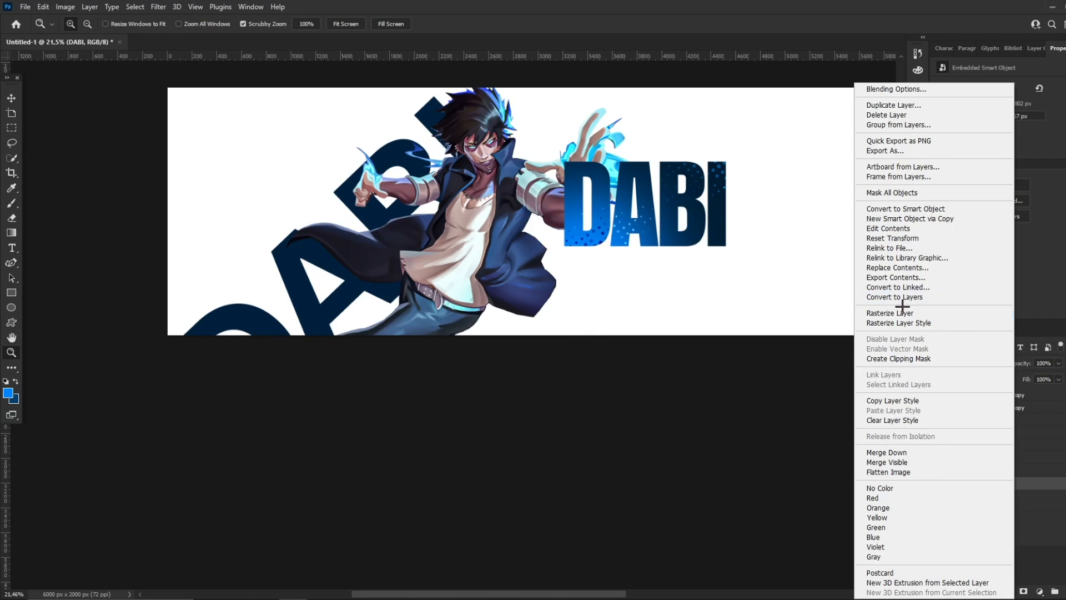
left_click(903, 211)
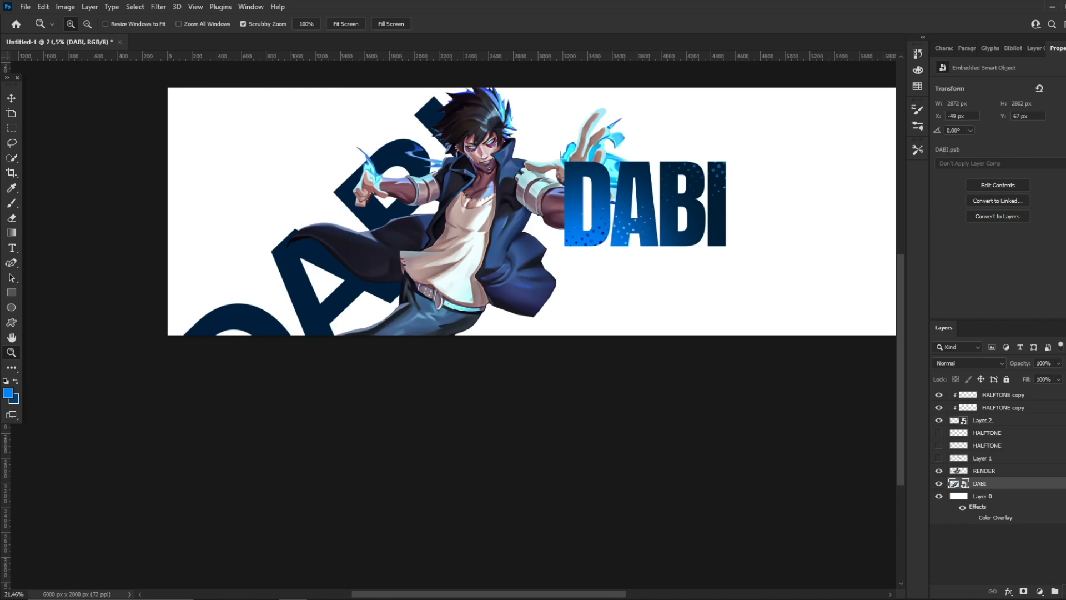
left_click(1065, 591)
right_click(1016, 485)
left_click(900, 332)
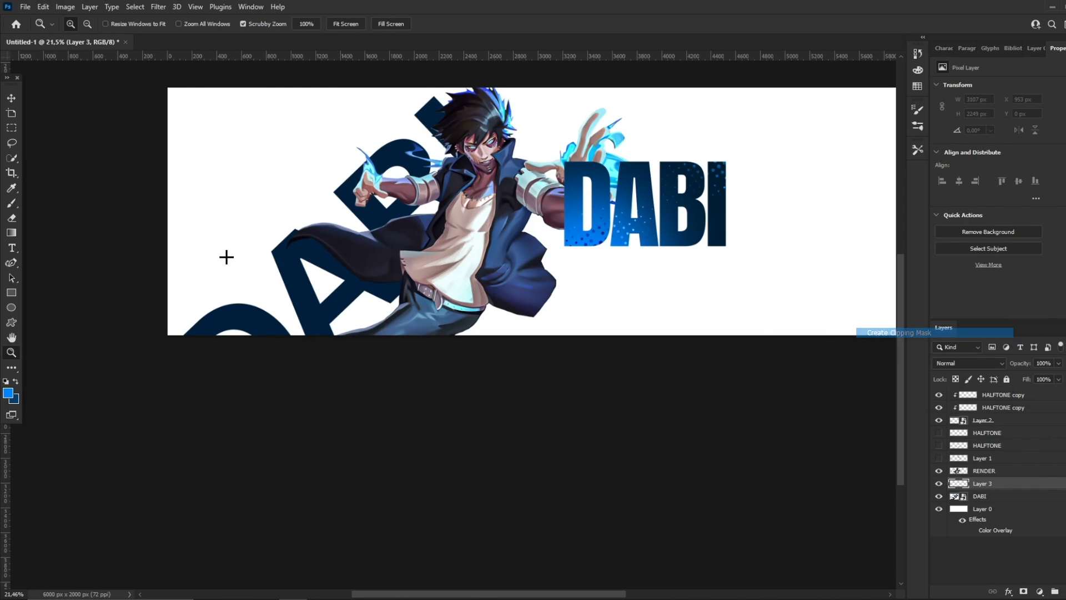
- Paint a bright blue glow on the clipped layer over the diagonal A and B with a soft brush of 2458 px
key("b")
left_click_drag(354, 246, 370, 277)
left_click(319, 313)
key("ctrl+z")
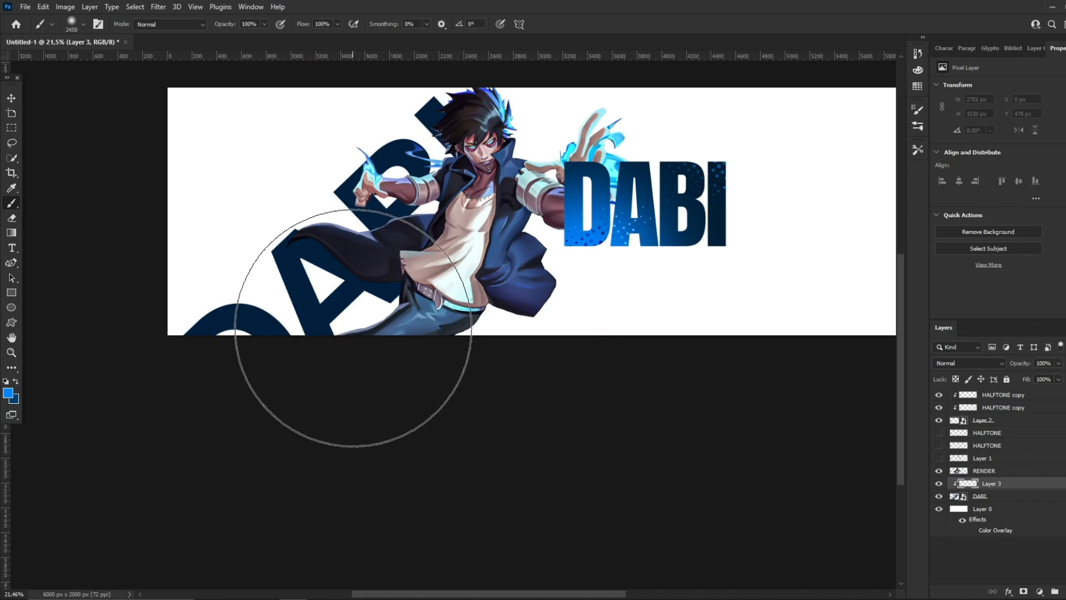
left_click(355, 328)
key("ctrl+z")
left_click(405, 315)
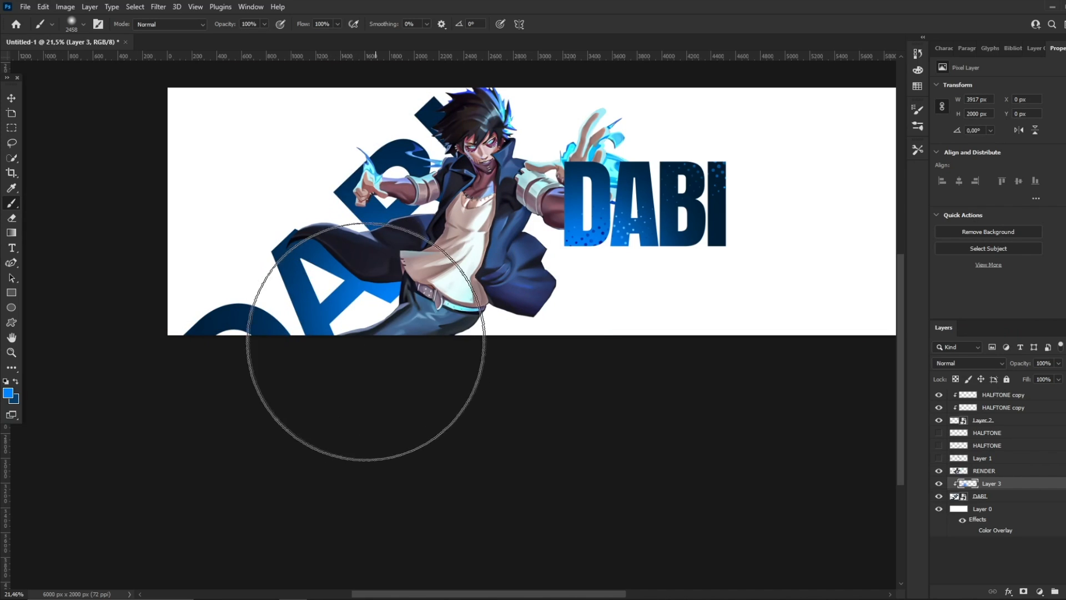
- Duplicate the lower HALFTONE layer, hide the original, and clip the copy to the diagonal DABI layer above the glow layer
left_click(10, 352)
mouse_move(426, 185)
left_mouse_down()
mouse_move(339, 185)
mouse_move(411, 185)
left_mouse_up()
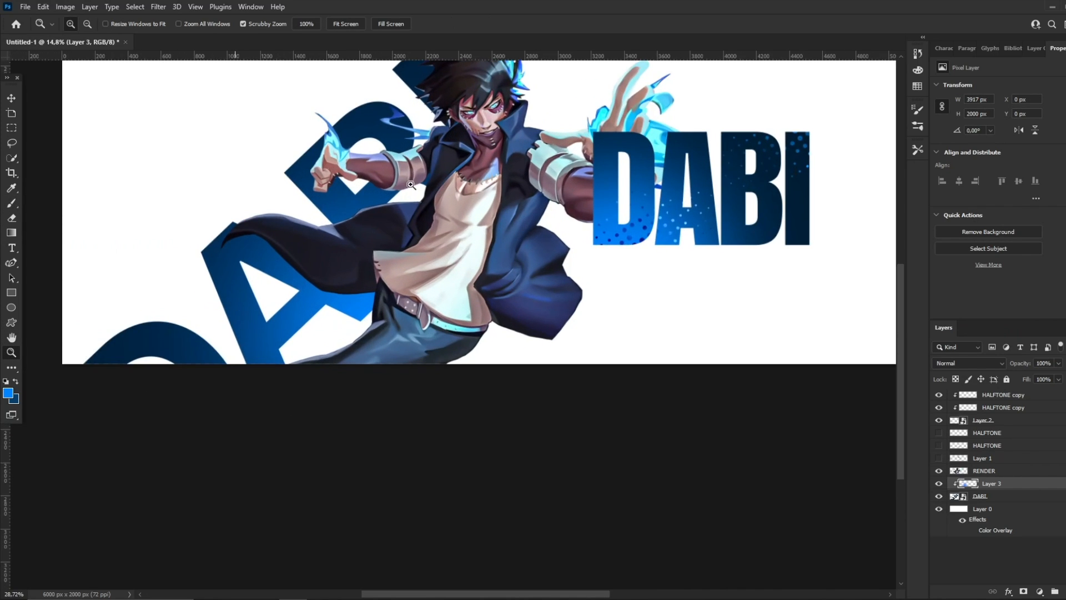
left_click(9, 98)
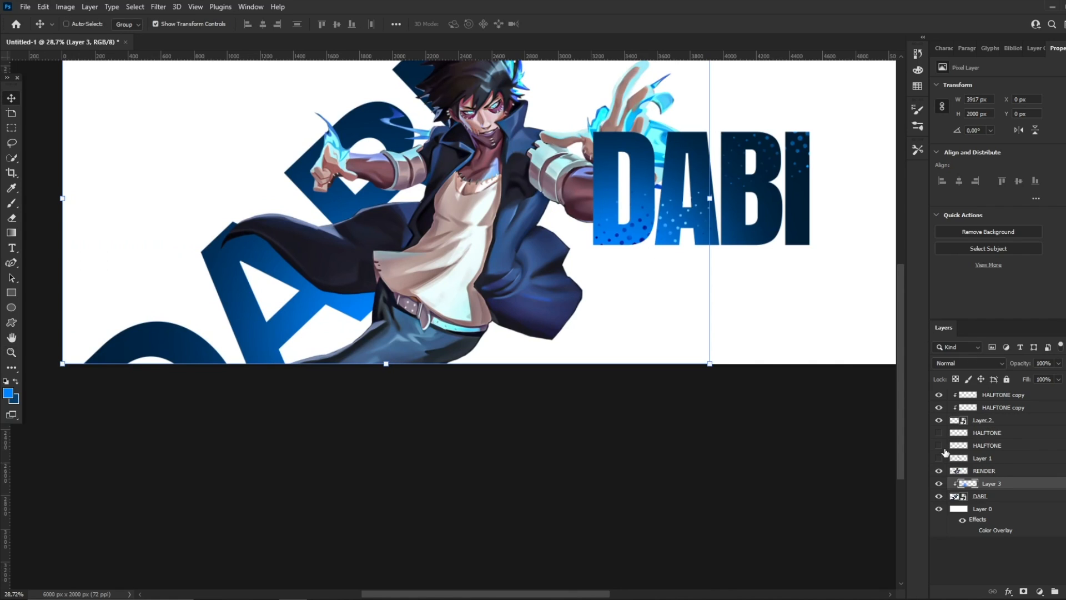
left_click(945, 445)
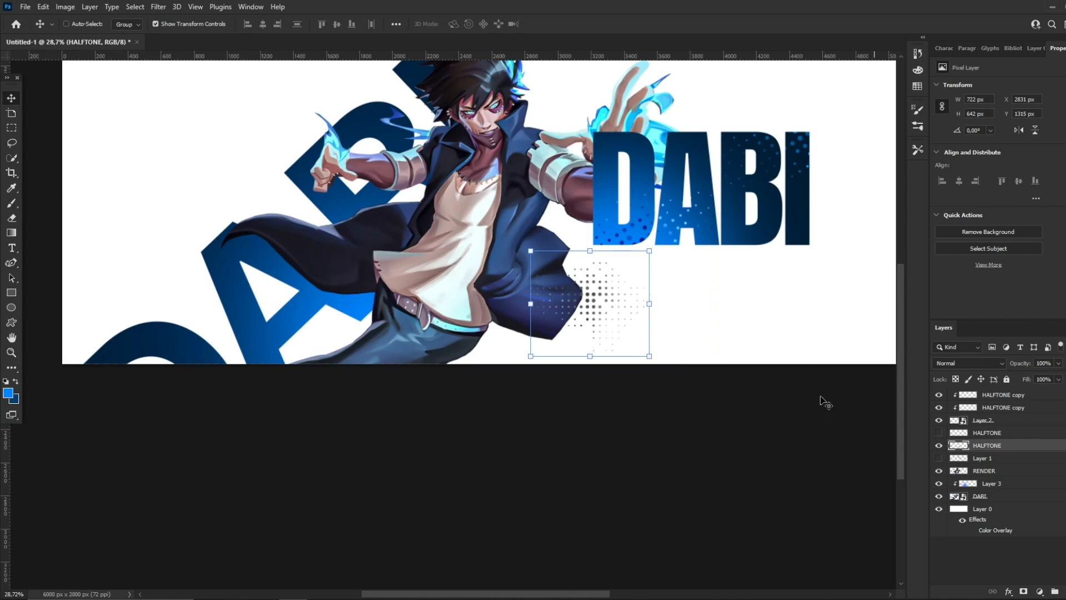
key("ctrl+j")
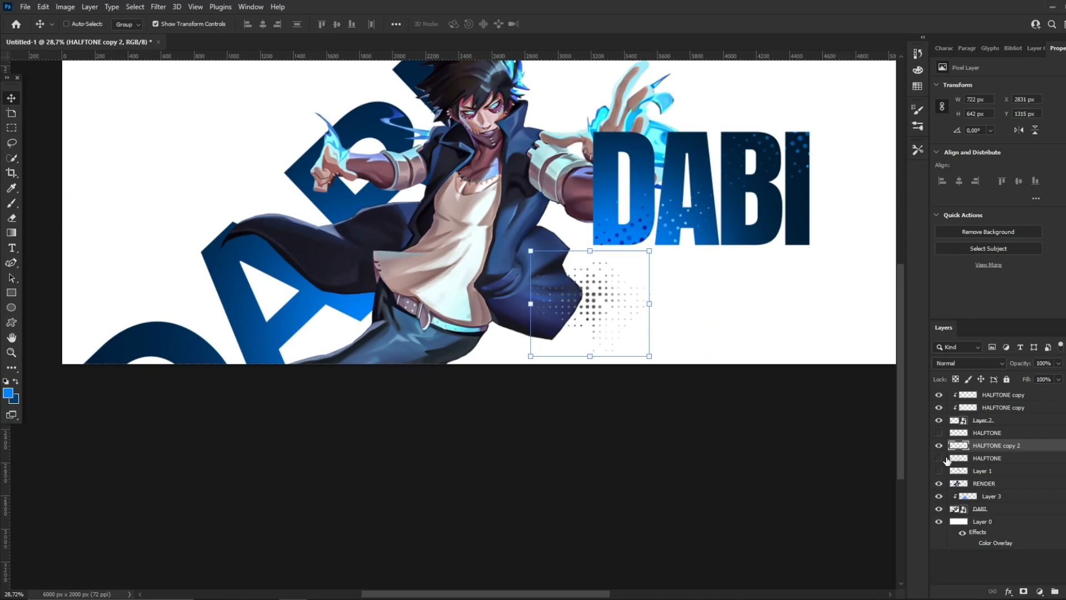
left_click_drag(986, 449, 988, 490)
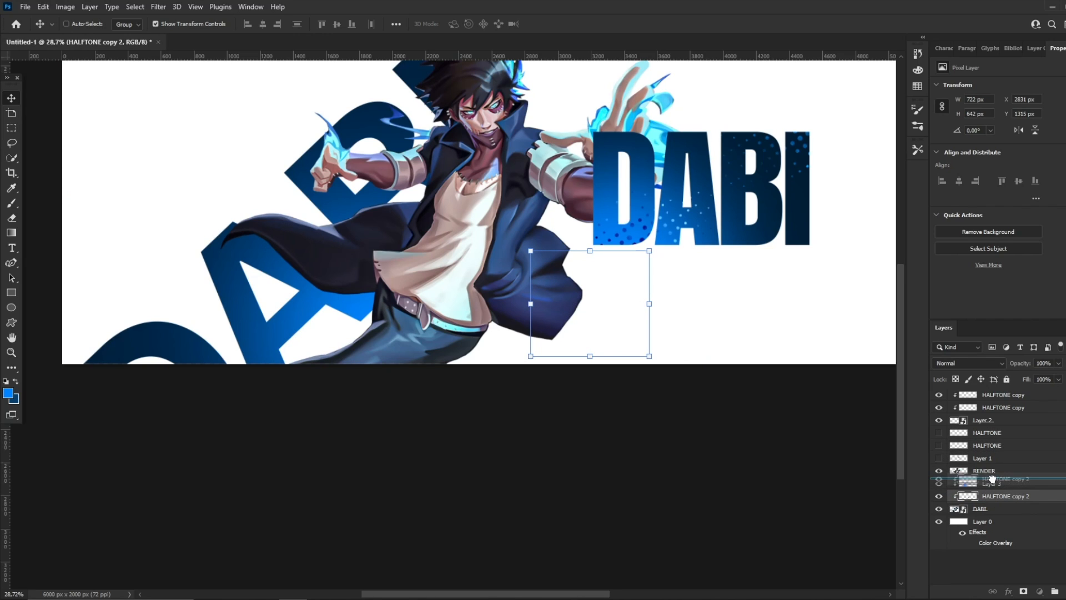
- Enlarge the clipped halftone to 1578 × 1403 px over the diagonal letter A and set its blend mode to Linear Light
left_click_drag(541, 272, 266, 280)
left_click_drag(375, 311, 416, 303)
left_click(571, 24)
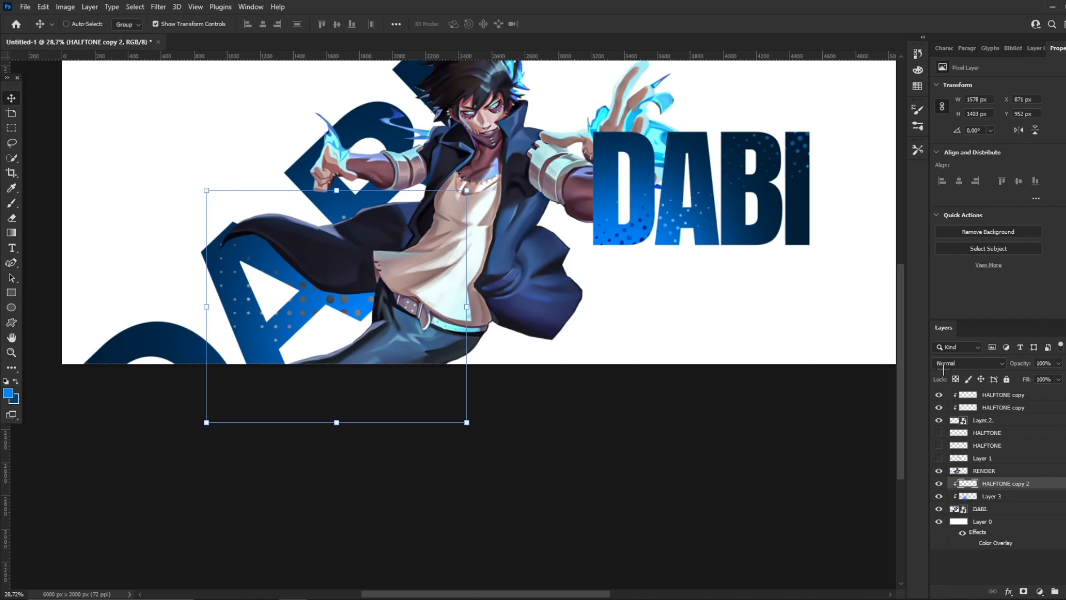
left_click(969, 362)
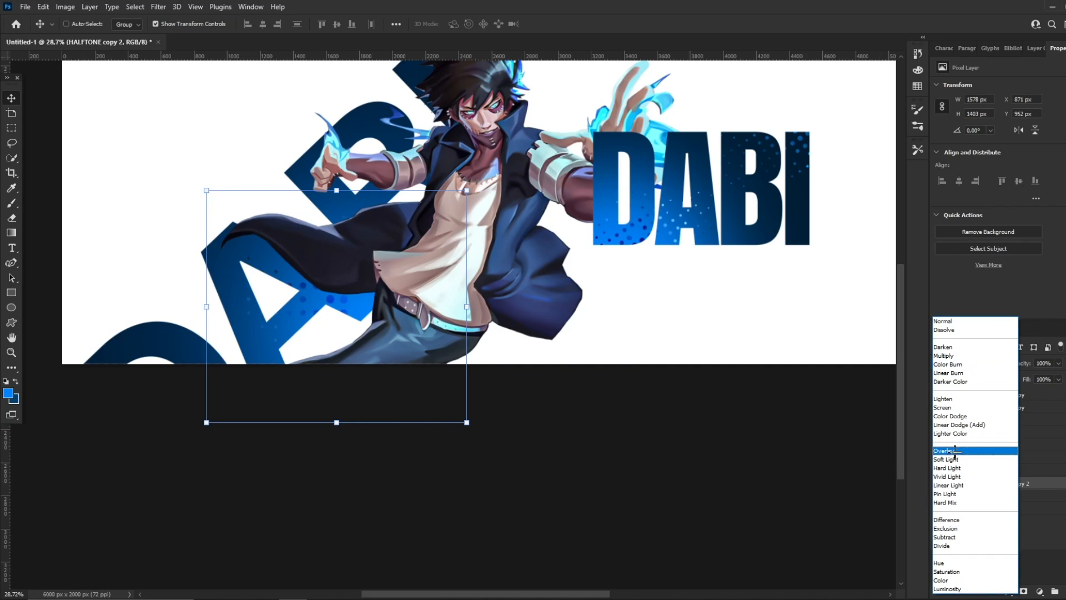
left_click(963, 485)
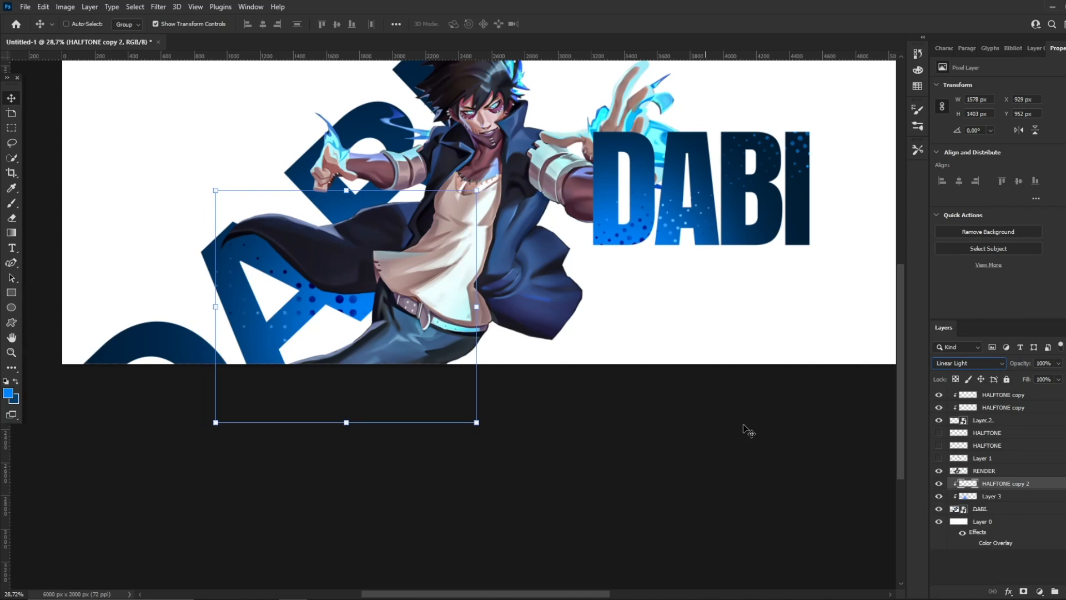
- Paste the copied 967 × 769 px halftone, clip it beneath HALFTONE copy 2, and move it over the diagonal letter D
key("ctrl+v")
left_click_drag(1006, 485, 998, 498)
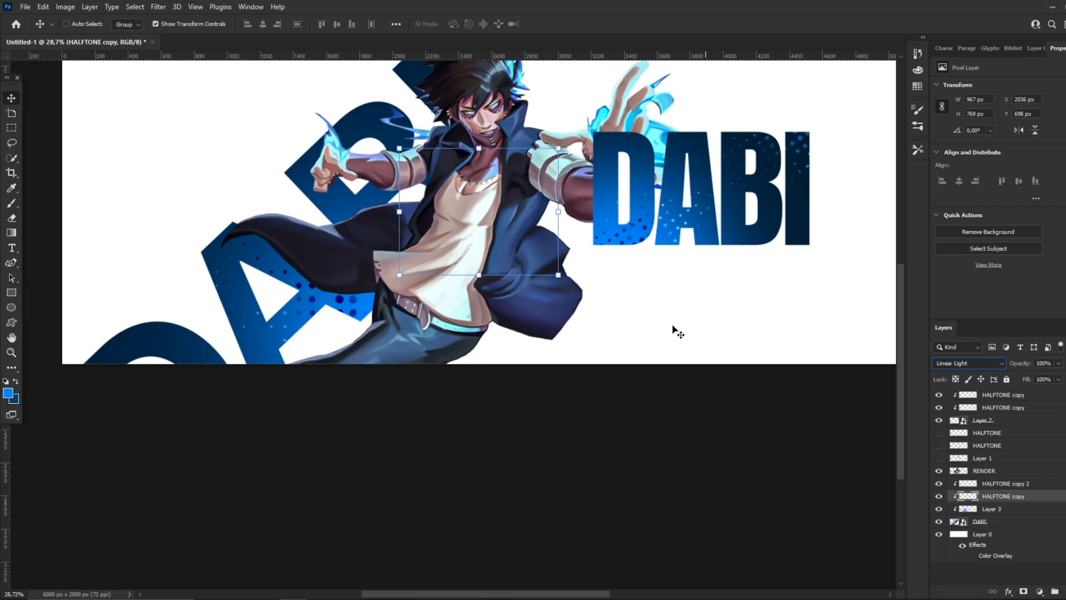
left_click_drag(687, 322, 309, 362)
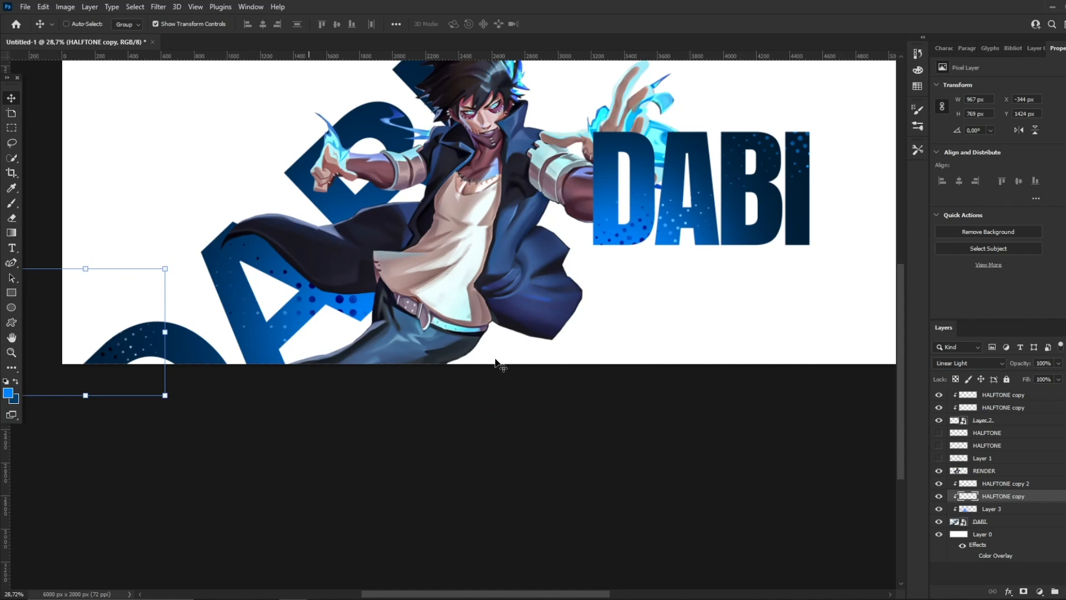
- Paste another clipped 967 × 769 px halftone and move it over the diagonal letters B and I at X 1475 px, Y -29 px
left_click(1010, 485)
key("ctrl+v")
left_click_drag(1009, 487, 992, 494)
scroll(716, 400, "up", 3)
left_click_drag(673, 430, 585, 318)
left_click(11, 351)
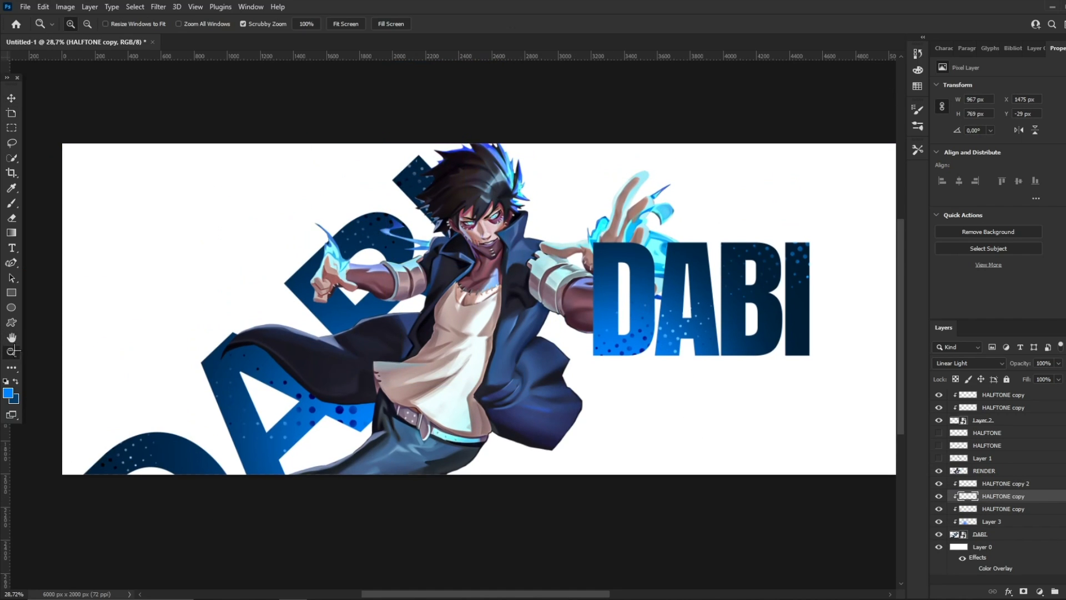
left_click_drag(473, 188, 425, 189)
left_click_drag(525, 222, 565, 223)
left_click_drag(477, 236, 514, 216)
left_click_drag(444, 195, 478, 200)
left_click_drag(592, 206, 605, 201)
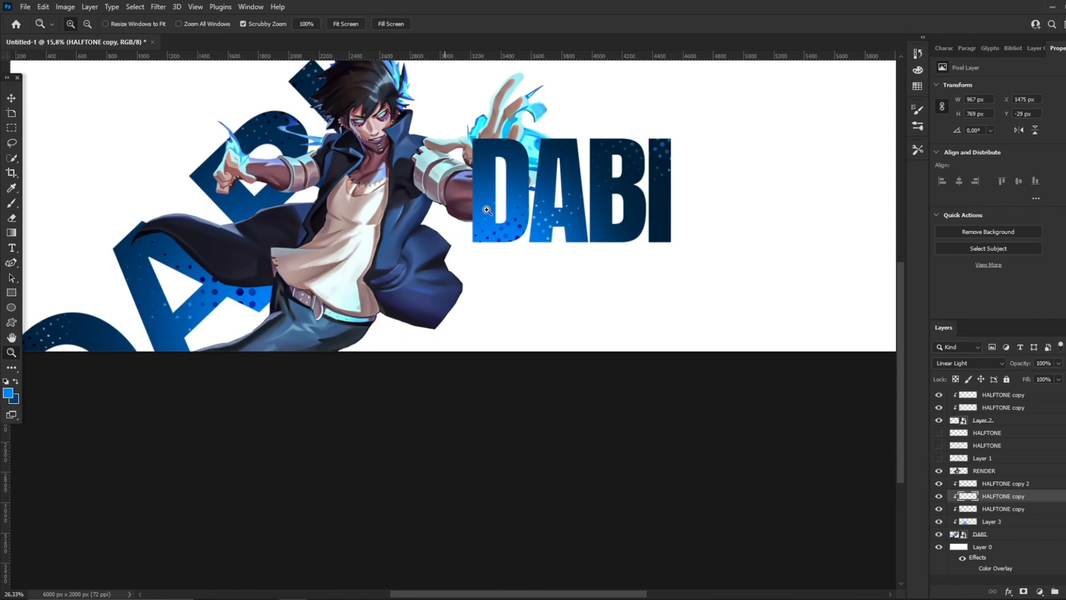
mouse_move(528, 214)
left_mouse_down()
mouse_move(481, 213)
mouse_move(507, 208)
left_mouse_up()
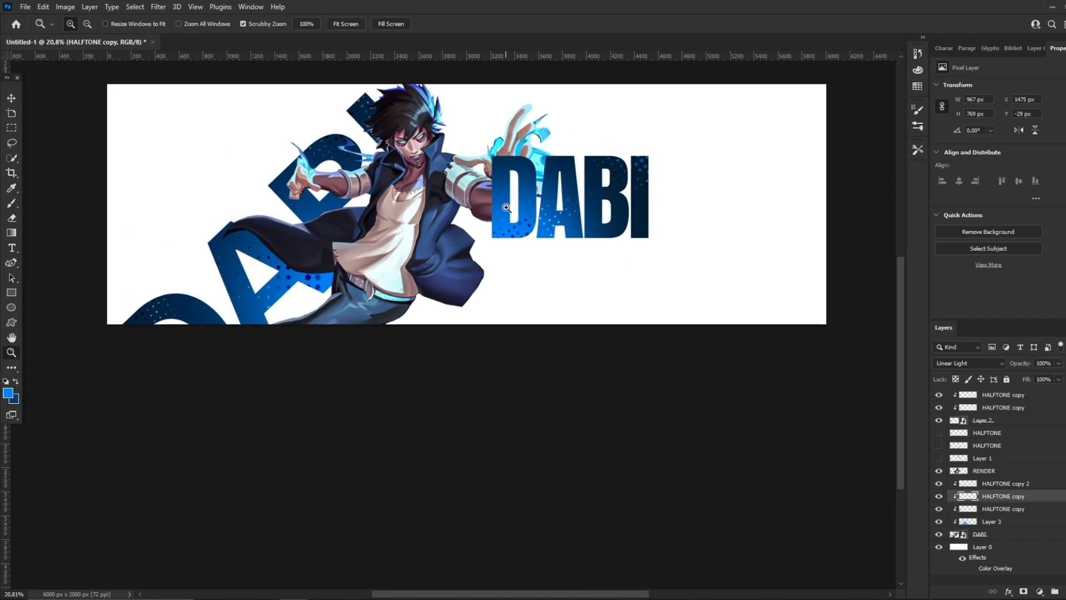
- Add the text BLUE in BL Melody Bold below the DABI title, on a new layer above HALFTONE copy 2
left_click(11, 247)
left_click(989, 483)
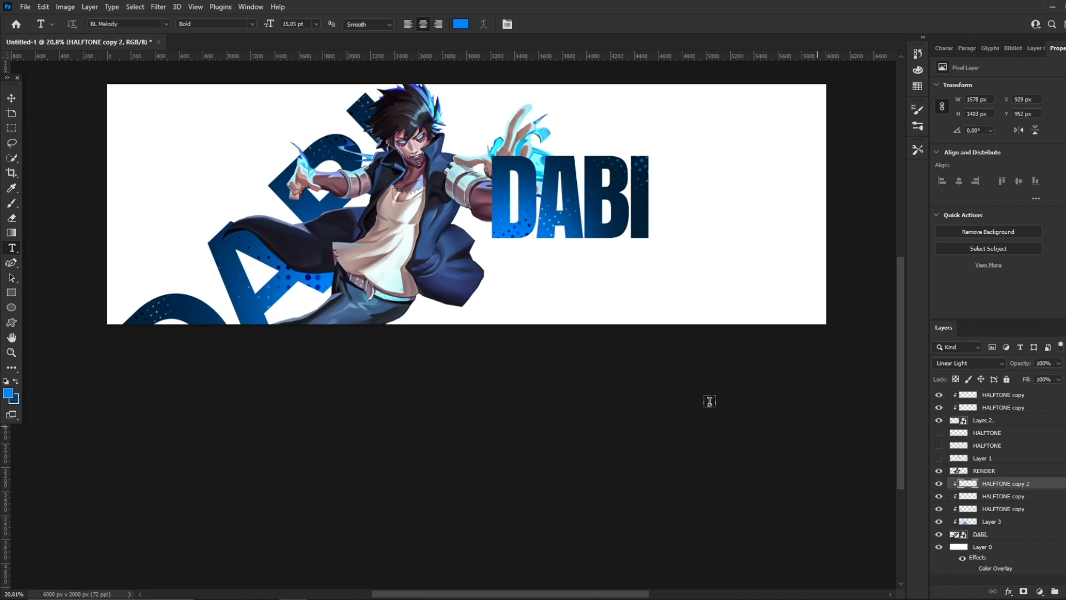
left_click(516, 303)
key("Caps_Lock")
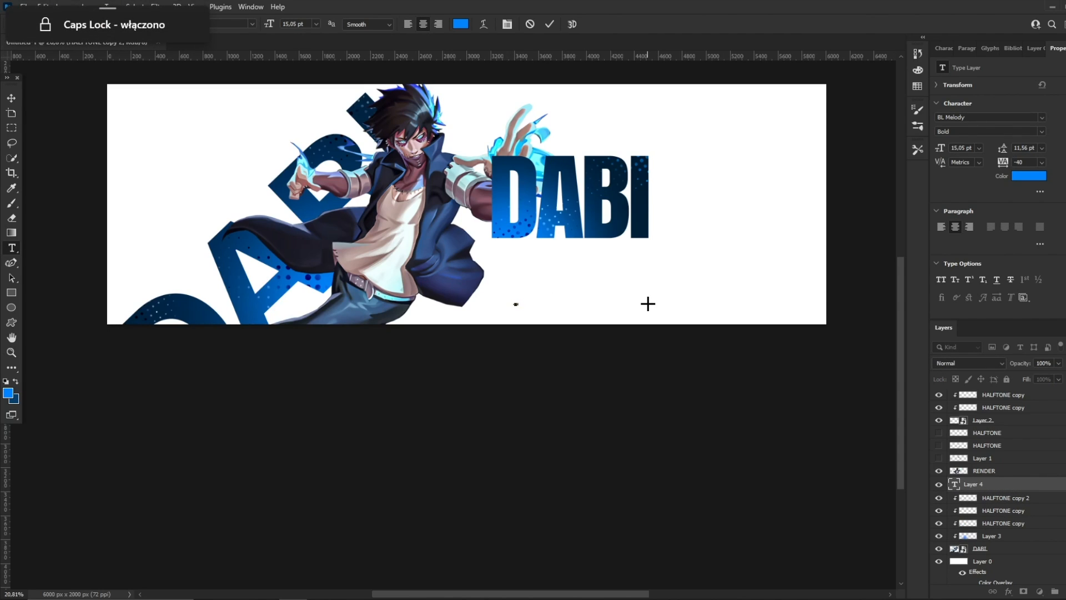
key("Caps_Lock")
type("BLUE")
left_click(16, 99)
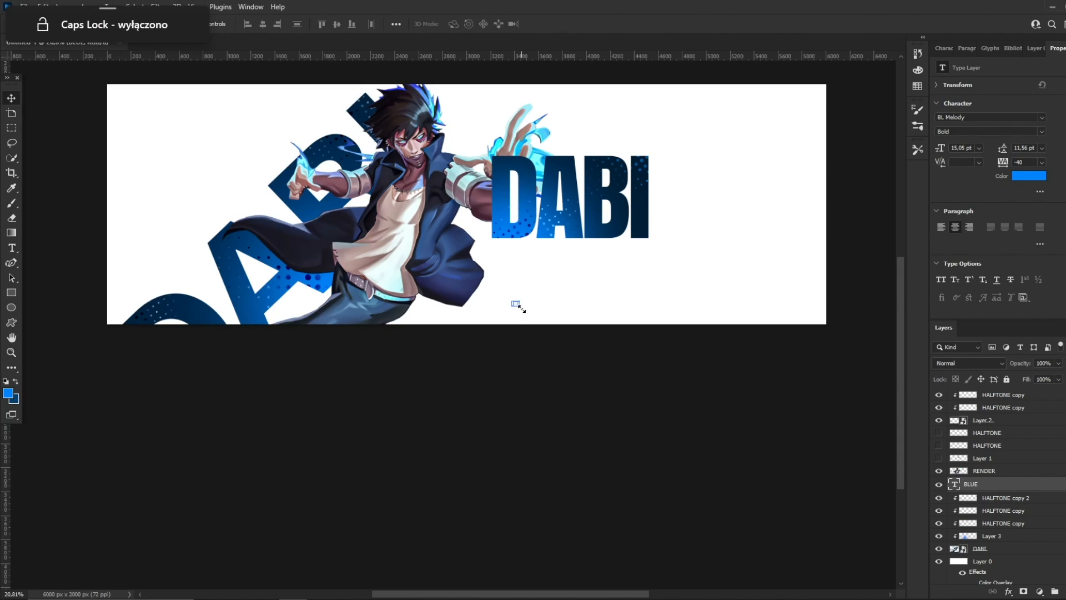
- Enlarge the BLUE text to 673.99 pt, rotate it about -45.9°, and move it just below the DABI title
left_click_drag(521, 307, 782, 419)
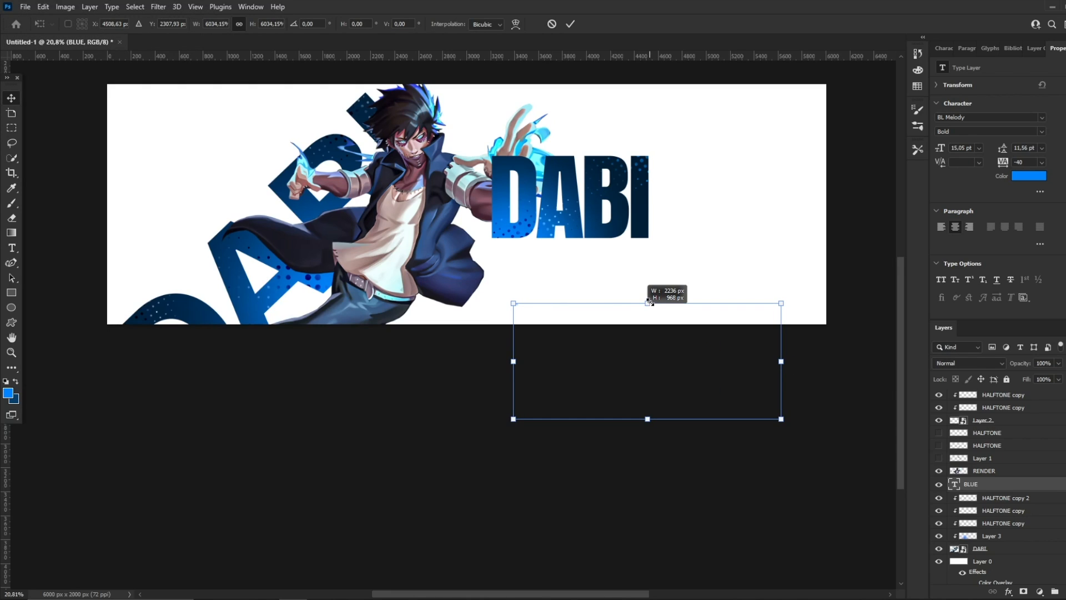
left_click_drag(649, 303, 647, 333)
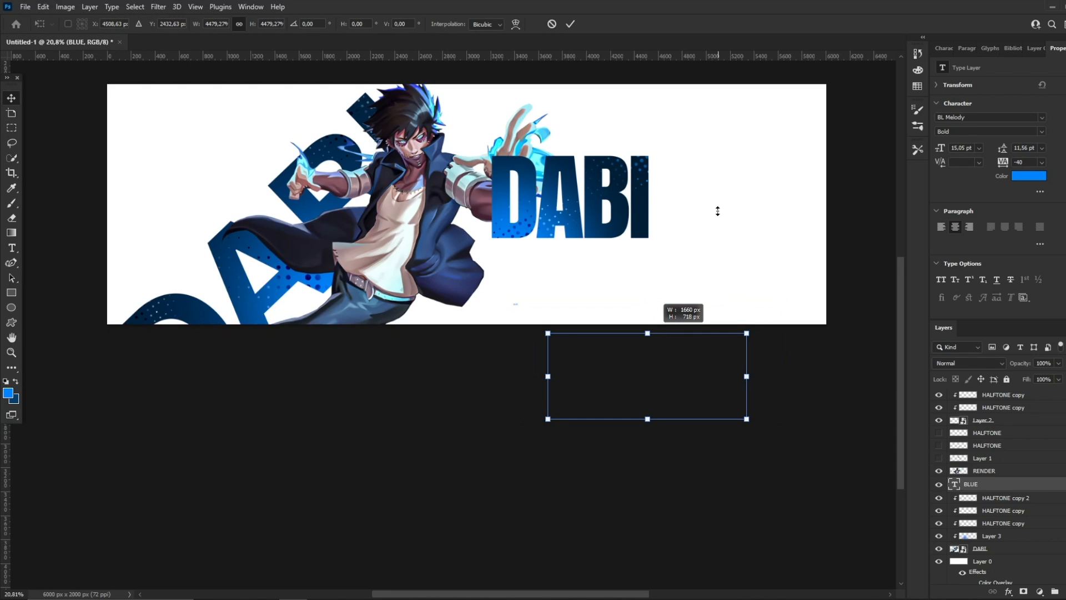
left_click_drag(718, 211, 690, 189)
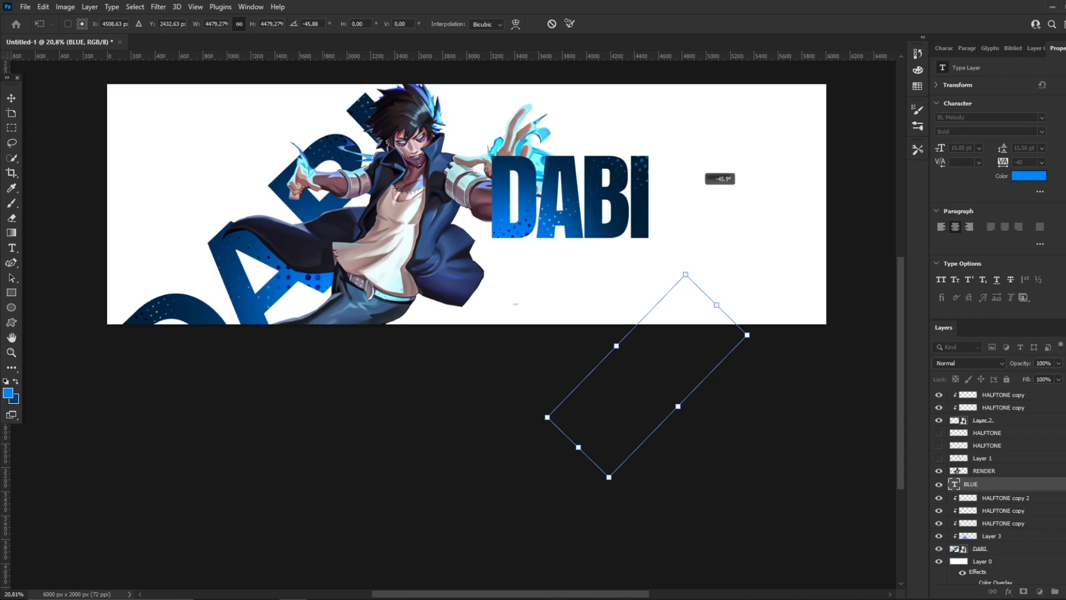
key("Return")
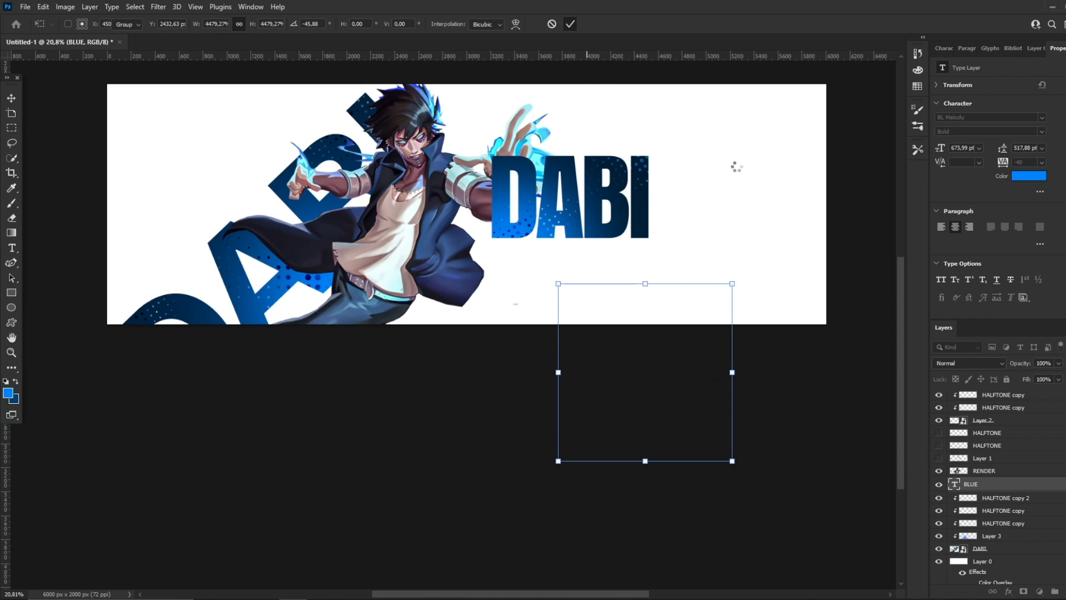
mouse_move(768, 183)
left_mouse_down()
mouse_move(567, 136)
mouse_move(605, 131)
mouse_move(581, 100)
mouse_move(599, 89)
mouse_move(683, 136)
mouse_move(783, 115)
mouse_move(561, 89)
mouse_move(584, 136)
mouse_move(711, 137)
mouse_move(824, 96)
mouse_move(588, 123)
mouse_move(617, 136)
mouse_move(583, 286)
left_mouse_up()
- Set the font of the BLUE text to BL Melody Bold
double_click(580, 281)
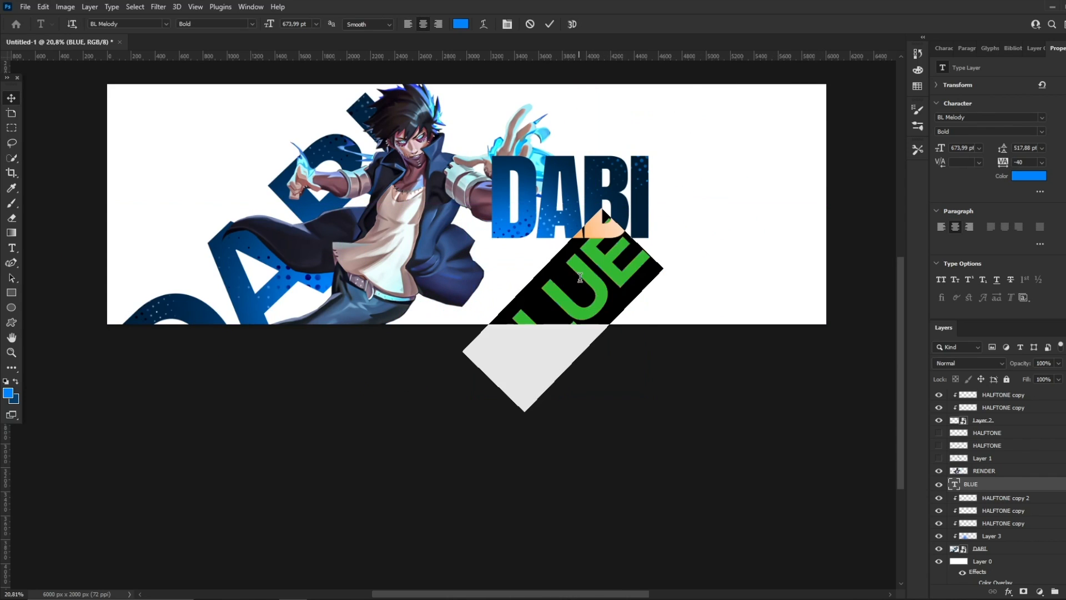
left_click(167, 24)
type("bl mel")
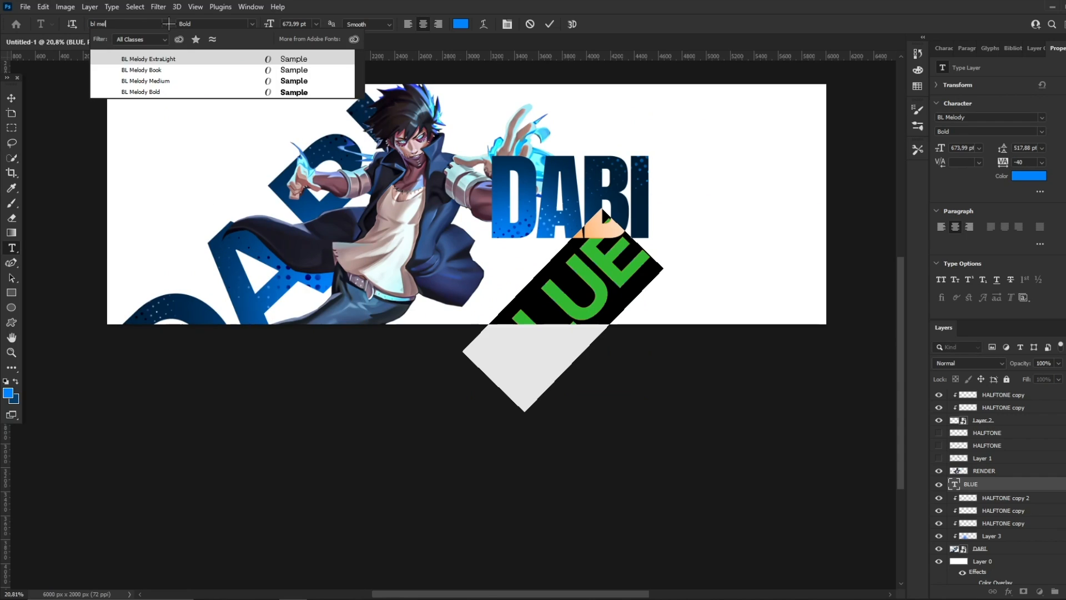
left_click(289, 91)
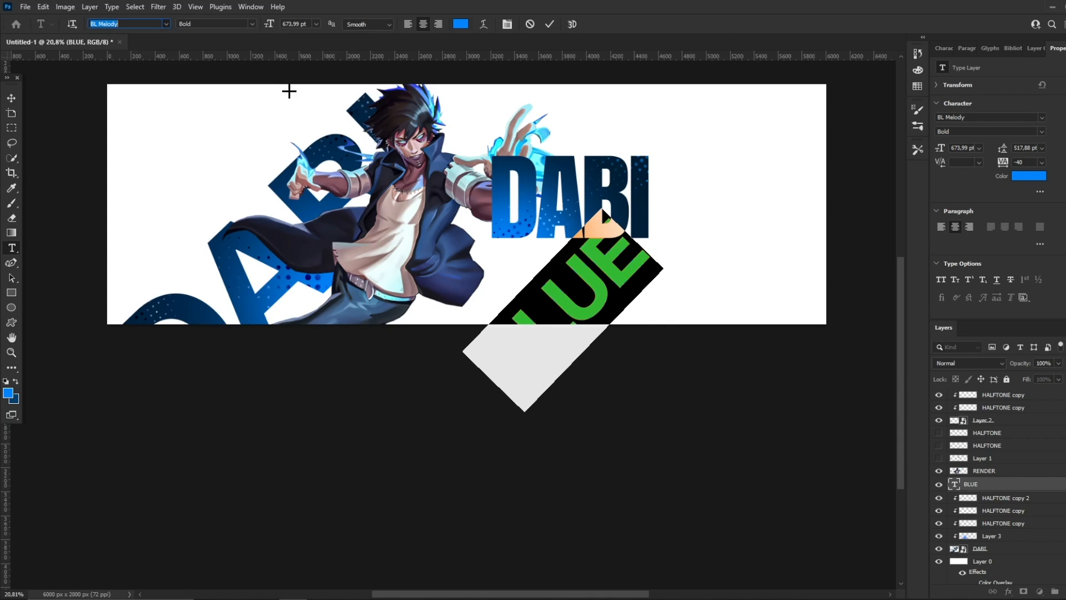
- Move the diagonal BLUE text partly behind the character below the DABI title and scale it to 109.48%
left_click(8, 96)
left_click_drag(604, 165, 520, 167)
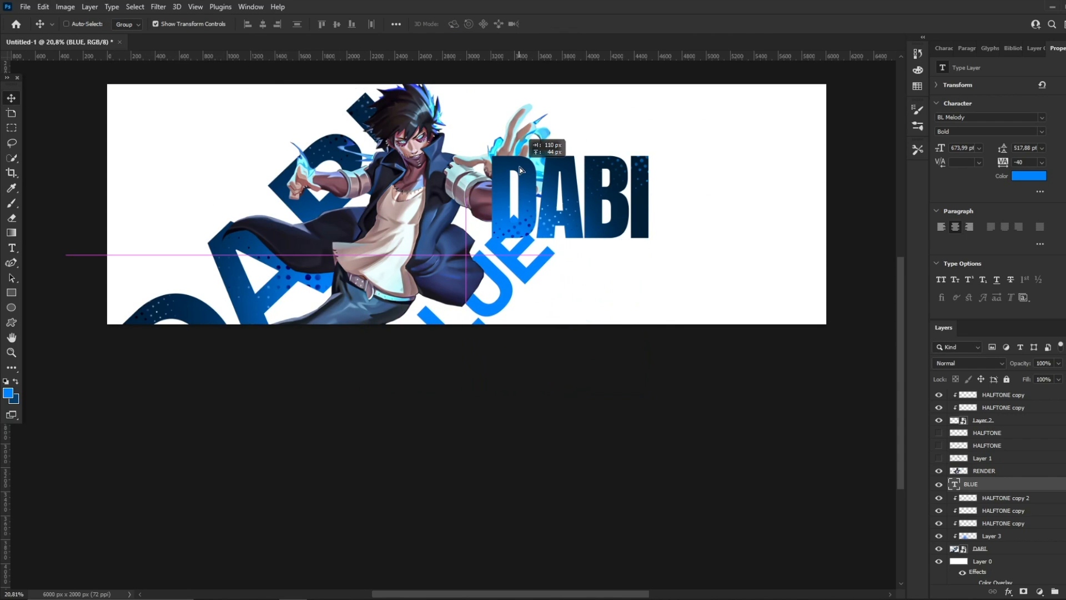
left_click_drag(556, 305, 614, 304)
left_click(569, 25)
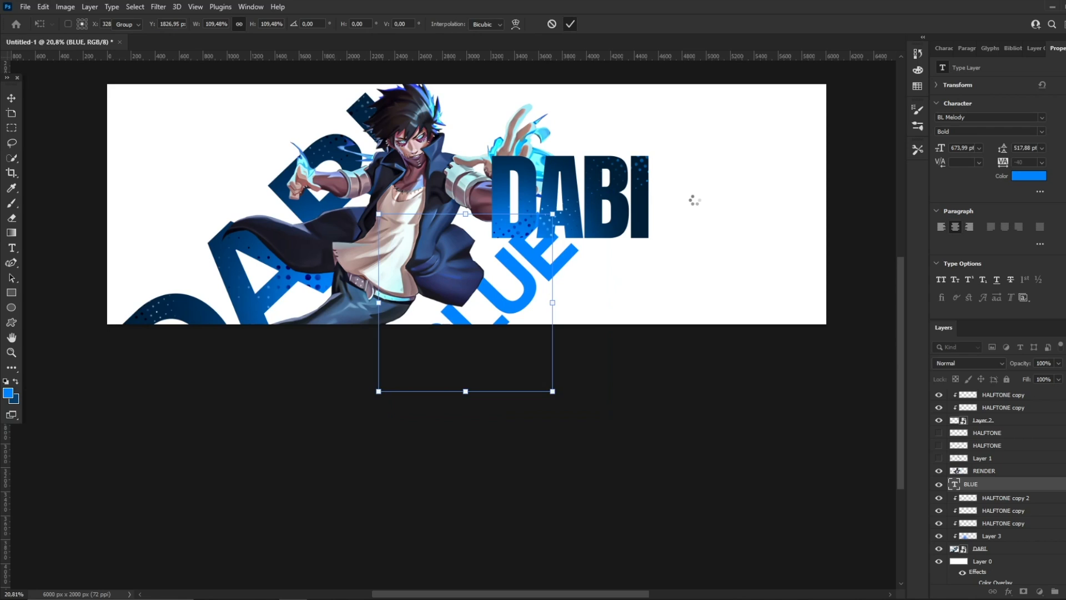
left_click_drag(710, 207, 684, 214)
- Convert the BLUE text to a smart object and apply a dark navy Color Overlay
right_click(1020, 493)
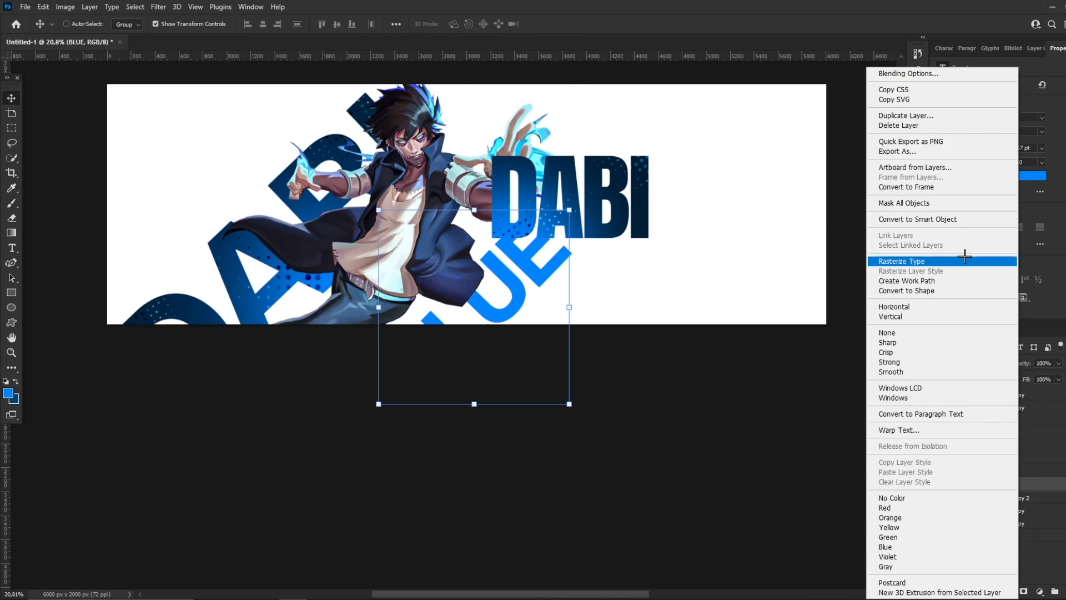
left_click(944, 218)
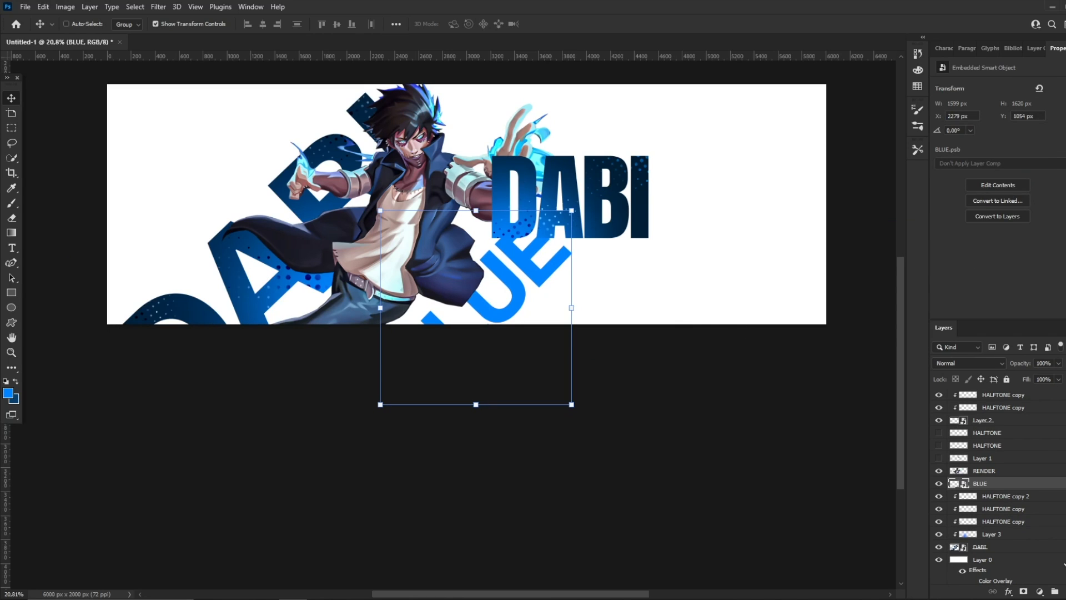
double_click(1016, 484)
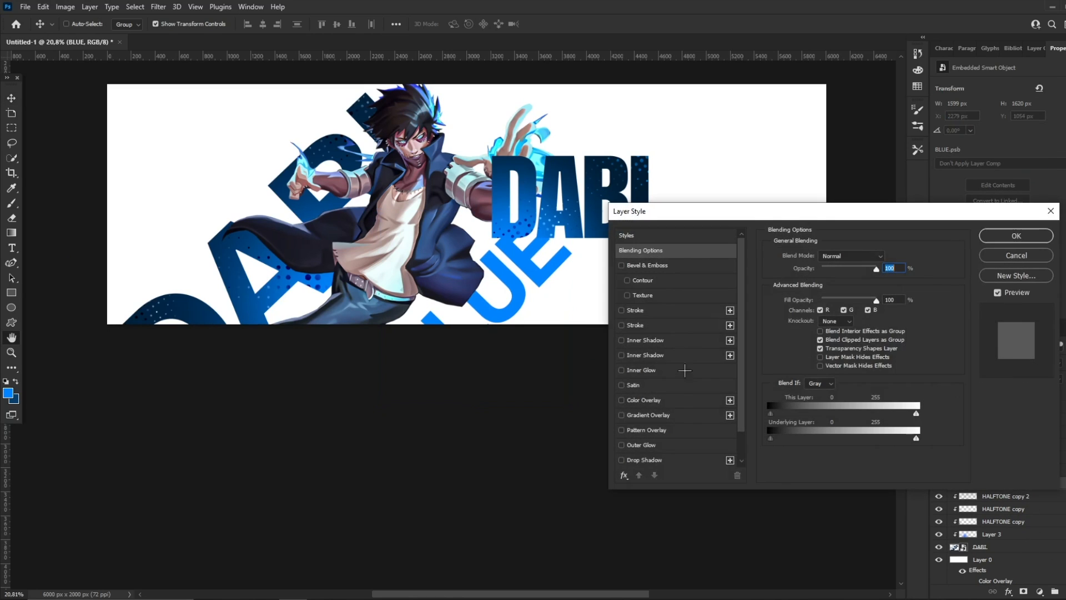
left_click(686, 400)
left_click(1017, 235)
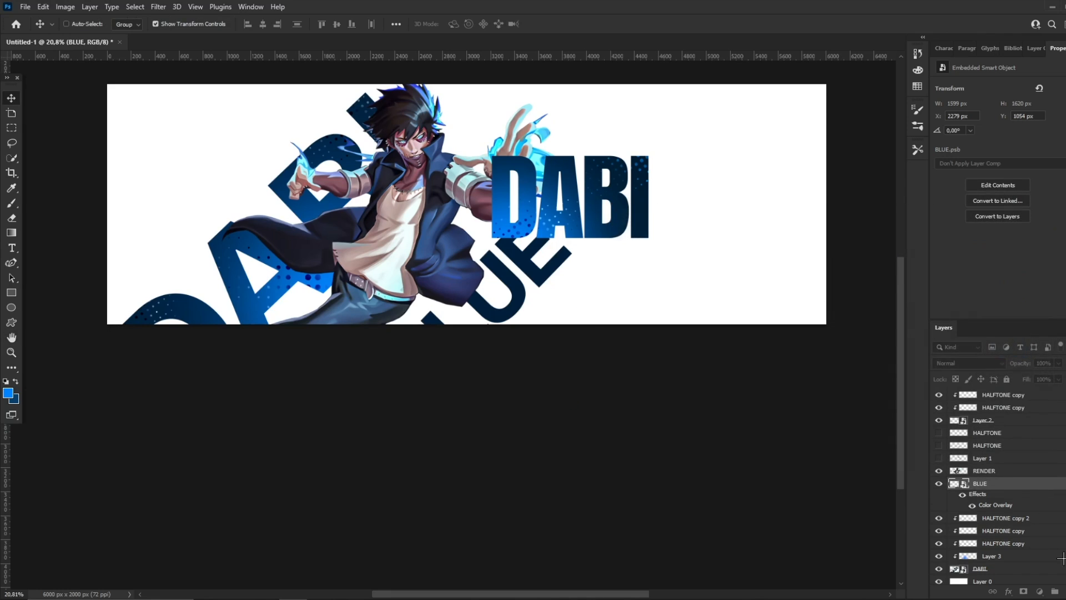
- Clip a new layer to BLUE and paint a soft blue glow on it with a 1621 px brush
left_click(999, 489)
right_click(1008, 491)
left_click(894, 333)
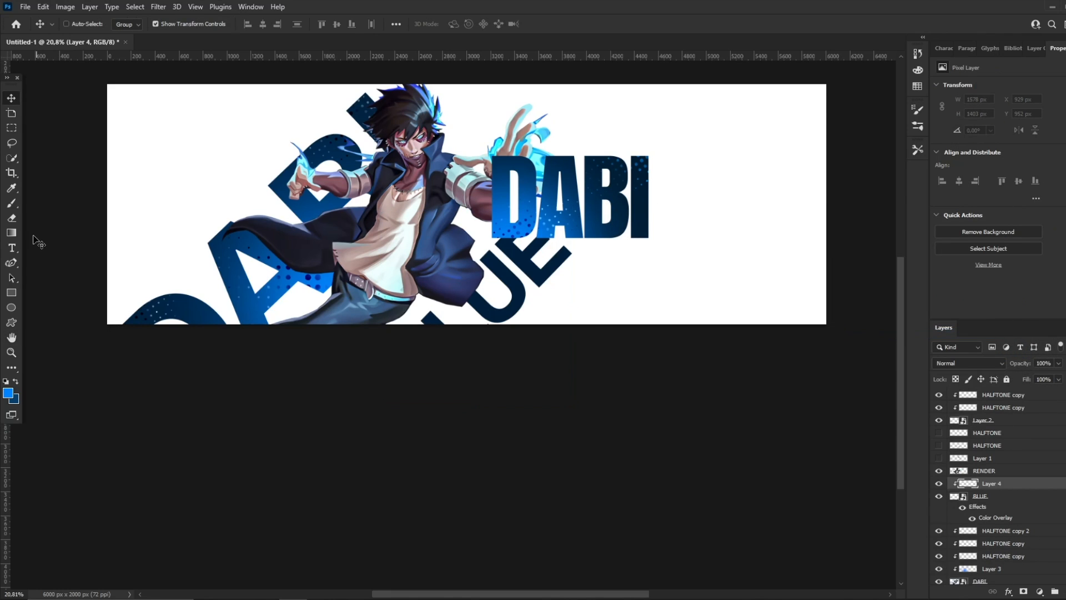
key("b")
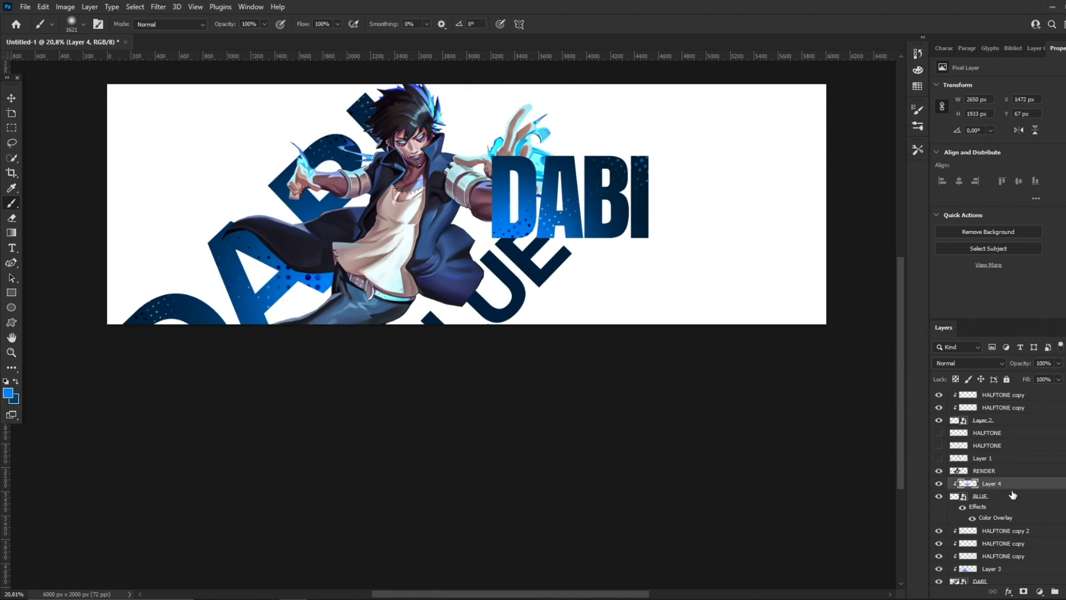
- Convert the BLUE layer with its Color Overlay into a smart object and reselect the clipped glow layer
right_click(1010, 496)
left_click(992, 209)
left_click(997, 484)
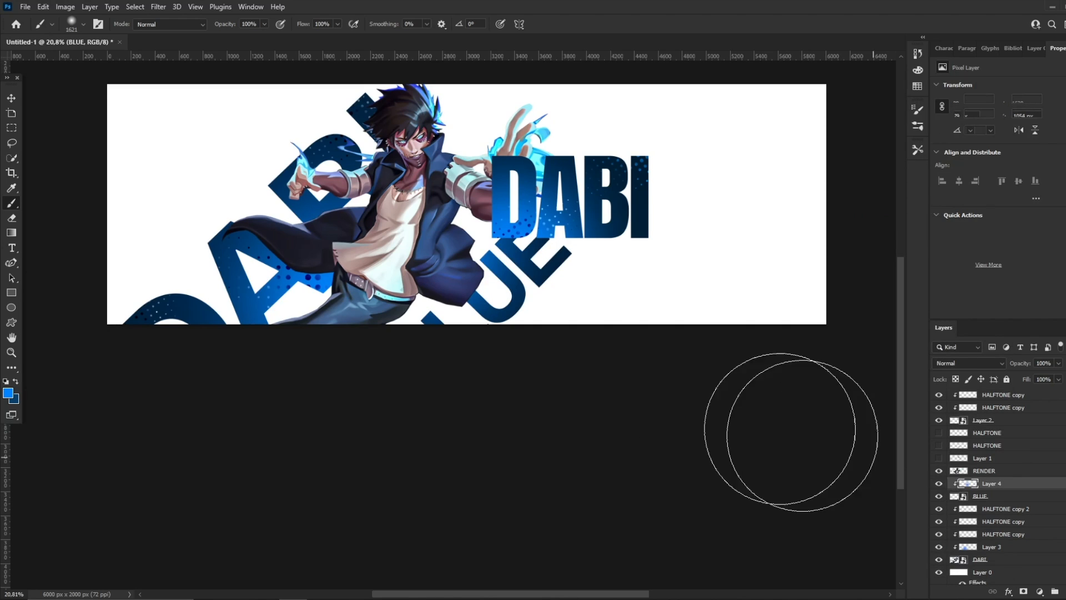
- Paste a copy of a hidden HALFTONE layer above Layer 4 and clip it to the BLUE lettering
left_click(11, 98)
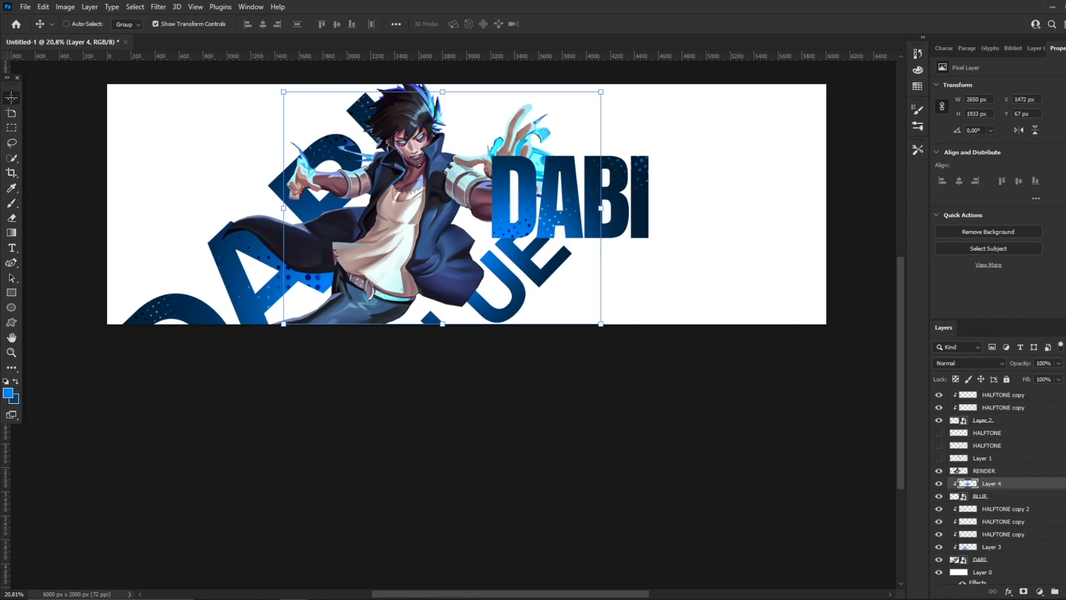
left_click(1006, 512)
left_click(1000, 435)
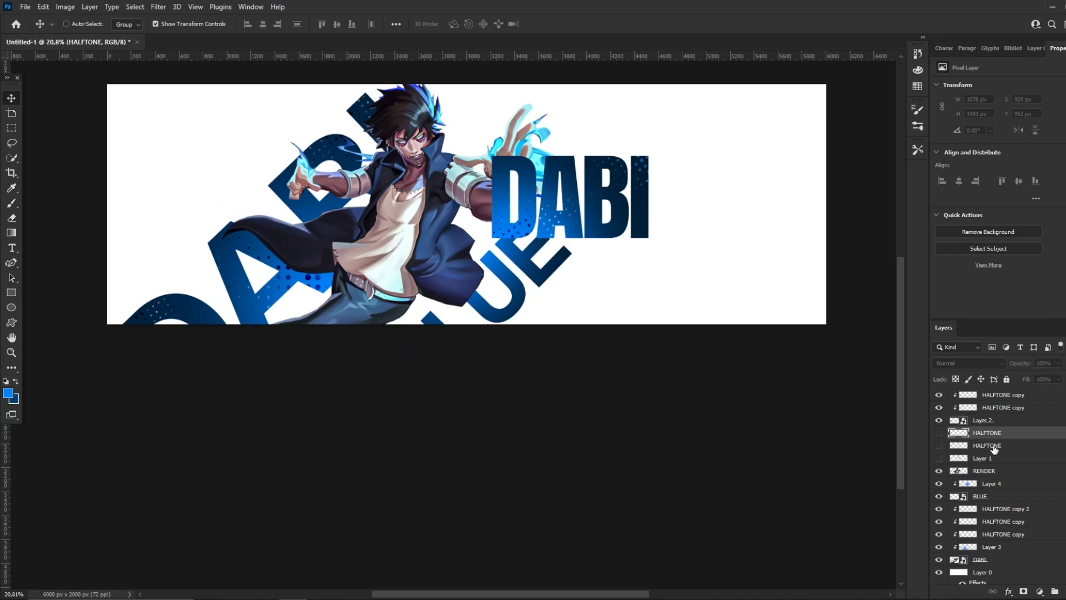
left_click(990, 446)
left_click(939, 446)
left_click(941, 445)
left_click(1016, 511)
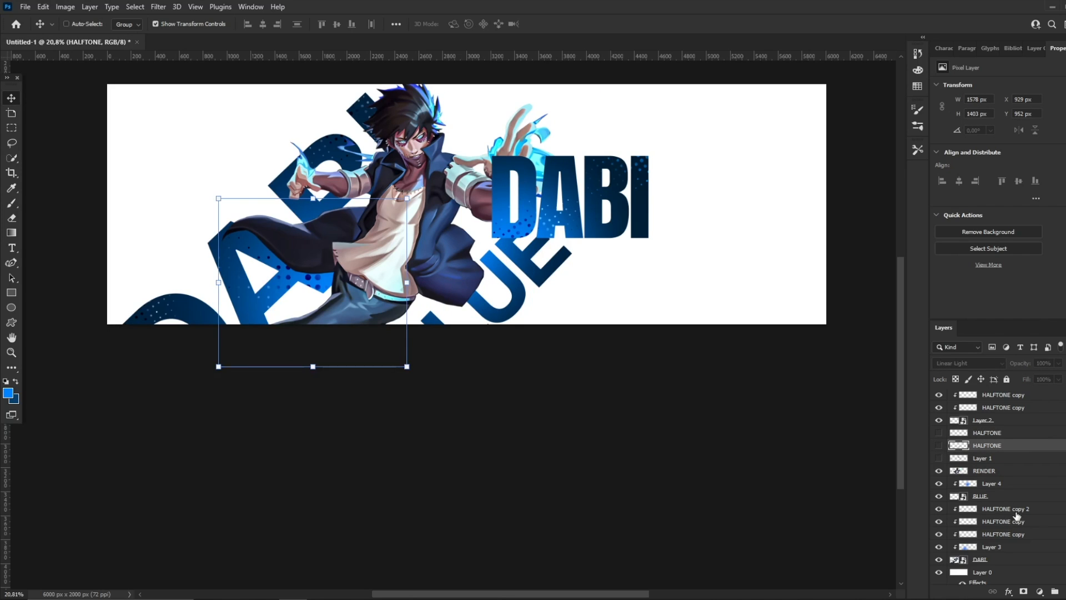
left_click(1006, 486)
key("ctrl+v")
left_click(1005, 490, "alt")
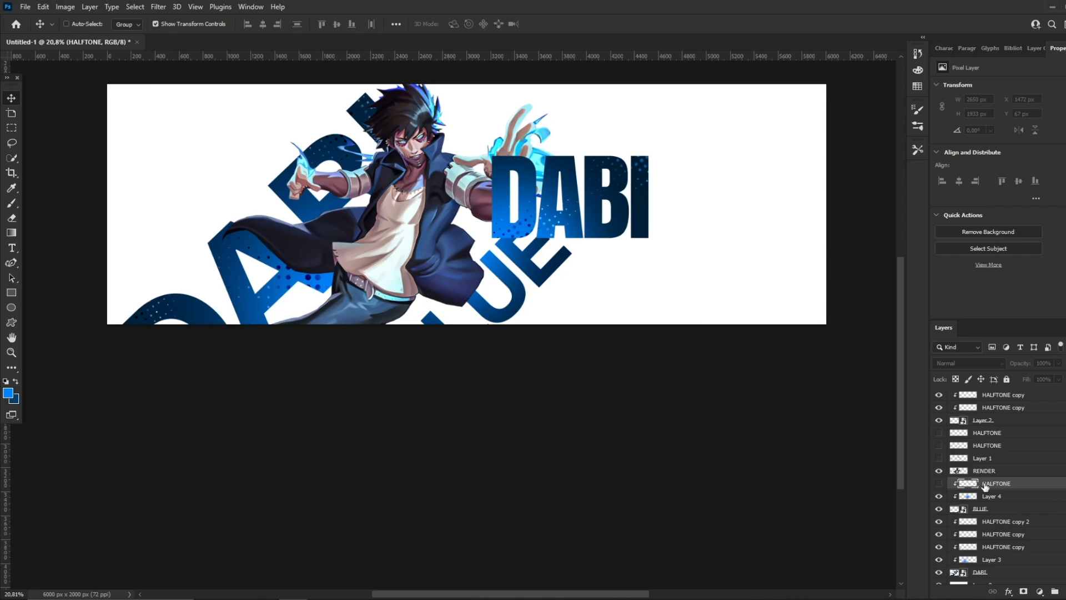
- Show the clipped HALFTONE layer and resize it to 1014 × 901 px over the letters U and E
left_click(939, 483)
left_click_drag(606, 264, 525, 269)
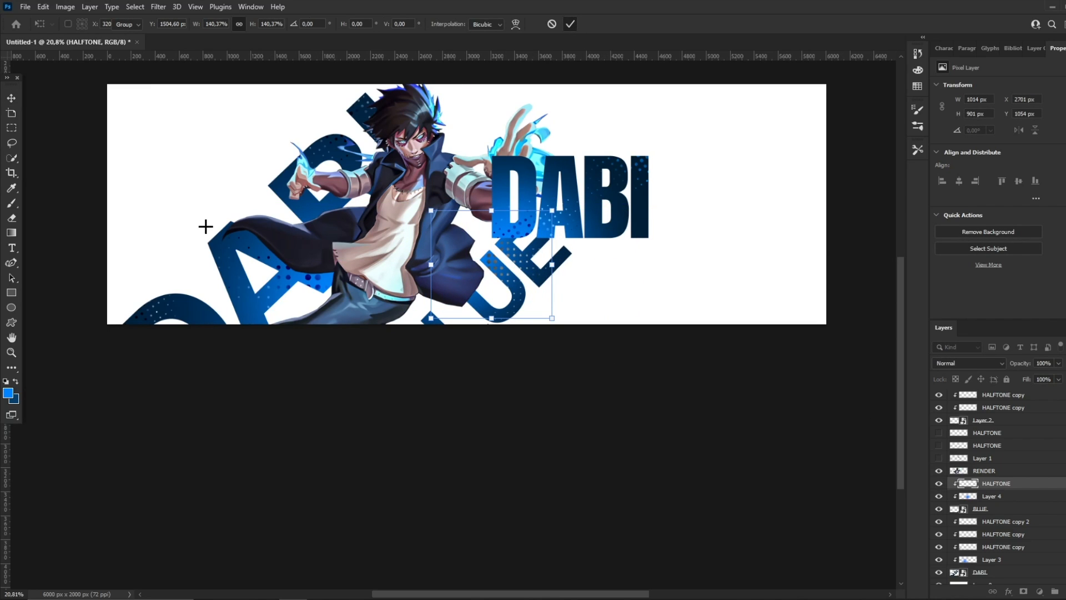
key("Return")
- Set the clipped HALFTONE to Linear Light and move it to X 2637 px, Y 1074 px
left_click(11, 353)
left_click_drag(465, 191, 475, 219)
left_click(13, 99)
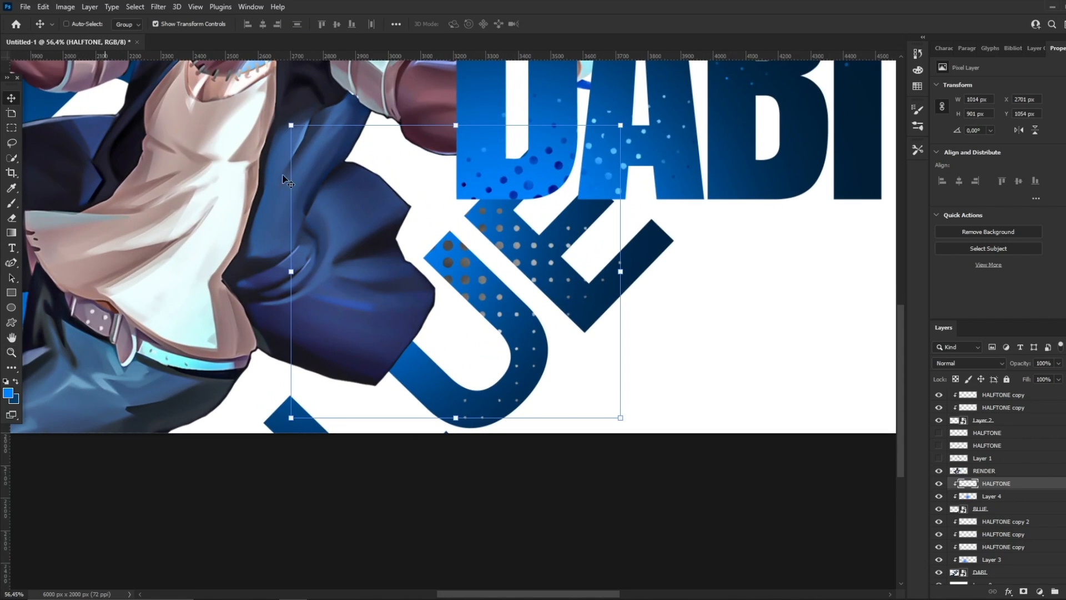
left_click(960, 364)
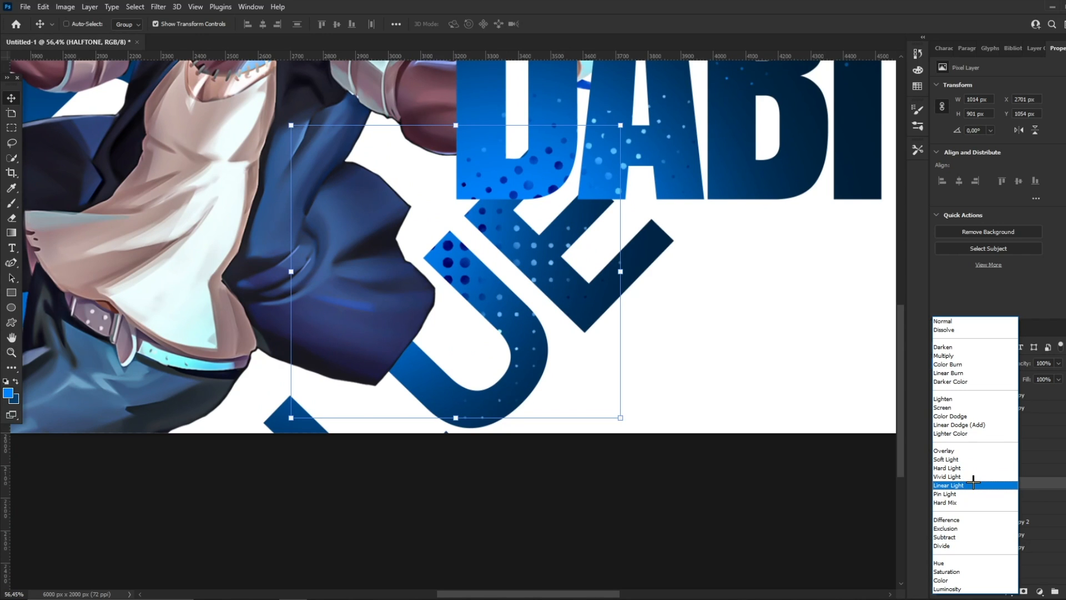
left_click(973, 484)
left_click_drag(507, 278, 487, 284)
left_click(12, 353)
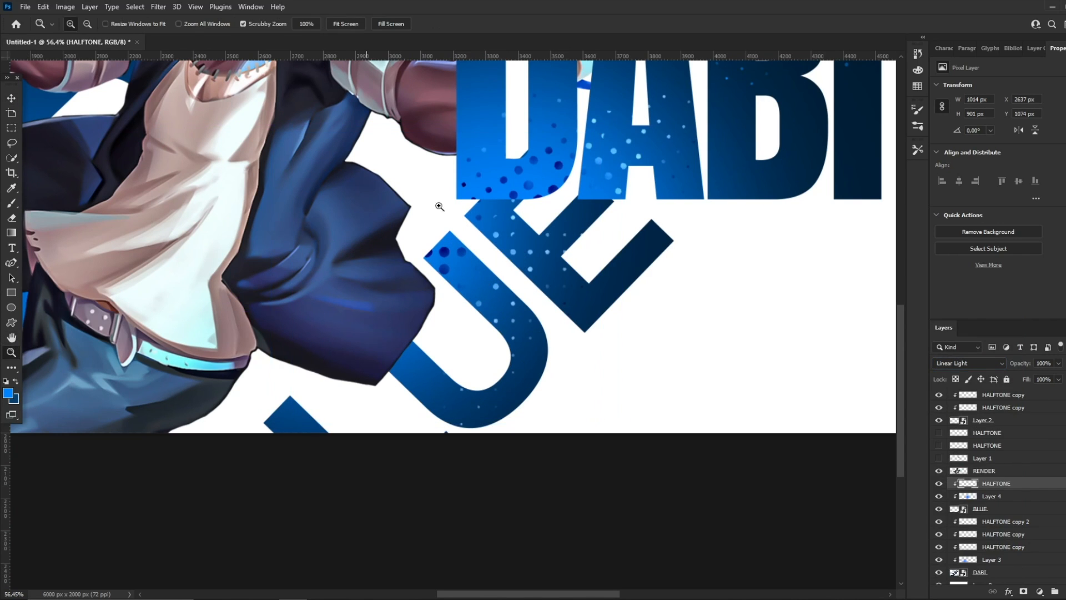
mouse_move(461, 200)
left_mouse_down()
mouse_move(389, 197)
mouse_move(477, 182)
mouse_move(619, 223)
mouse_move(653, 286)
left_mouse_up()
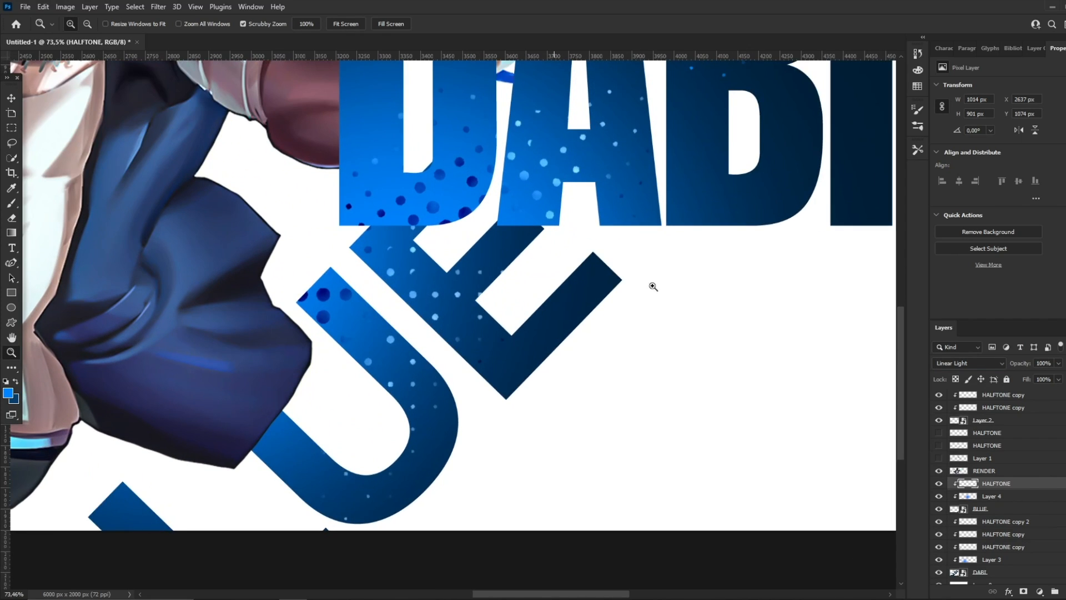
- Combine BLUE, Layer 4 and the clipped HALFTONE into one smart object and rasterize it
left_click(993, 508, "shift")
right_click(994, 509)
left_click(874, 313)
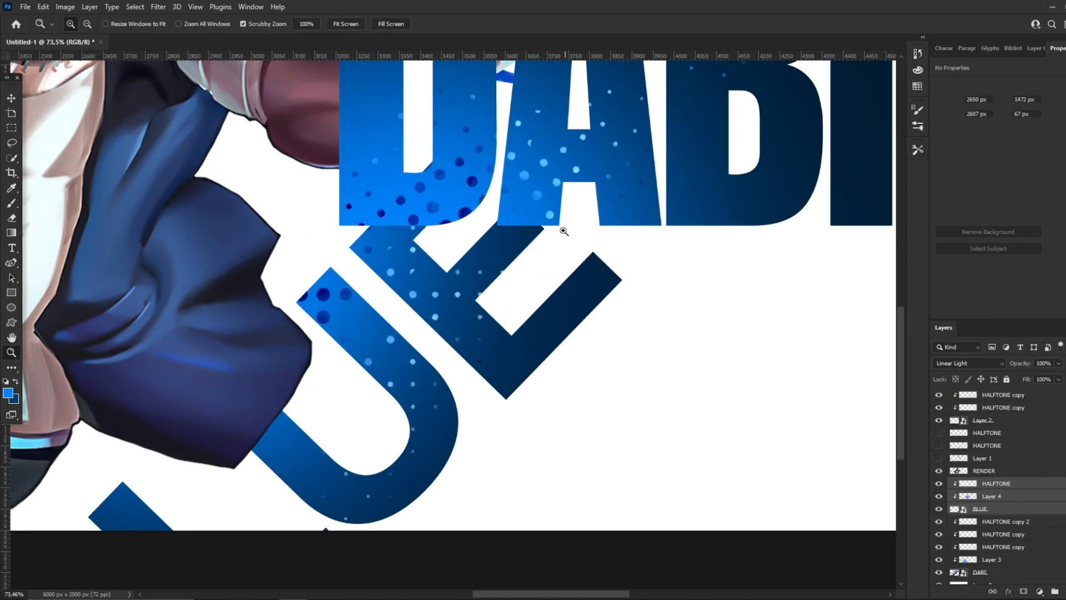
right_click(980, 399)
left_click(900, 269)
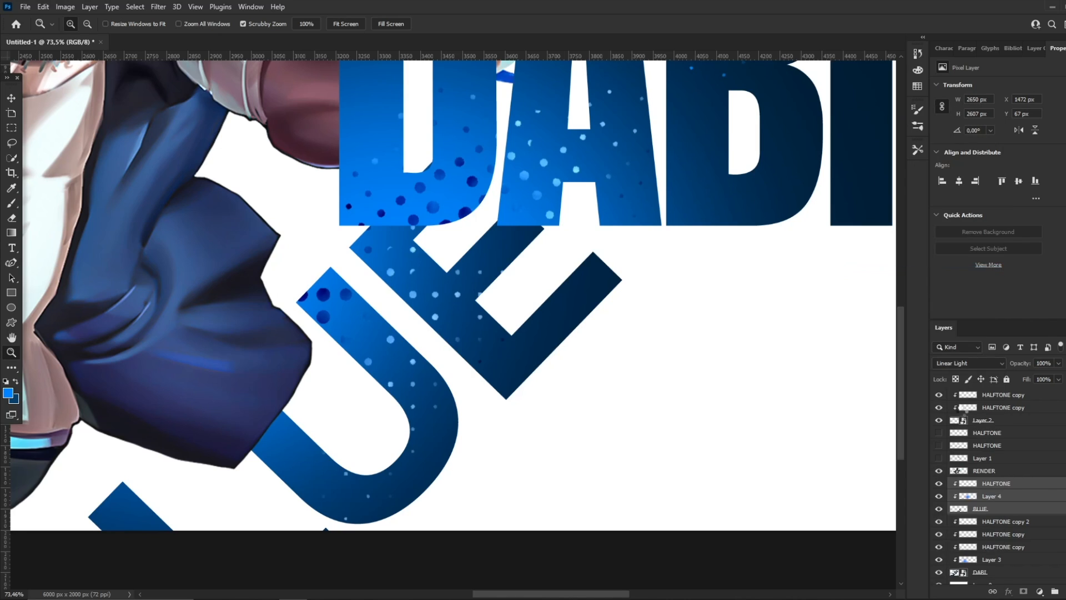
right_click(999, 484)
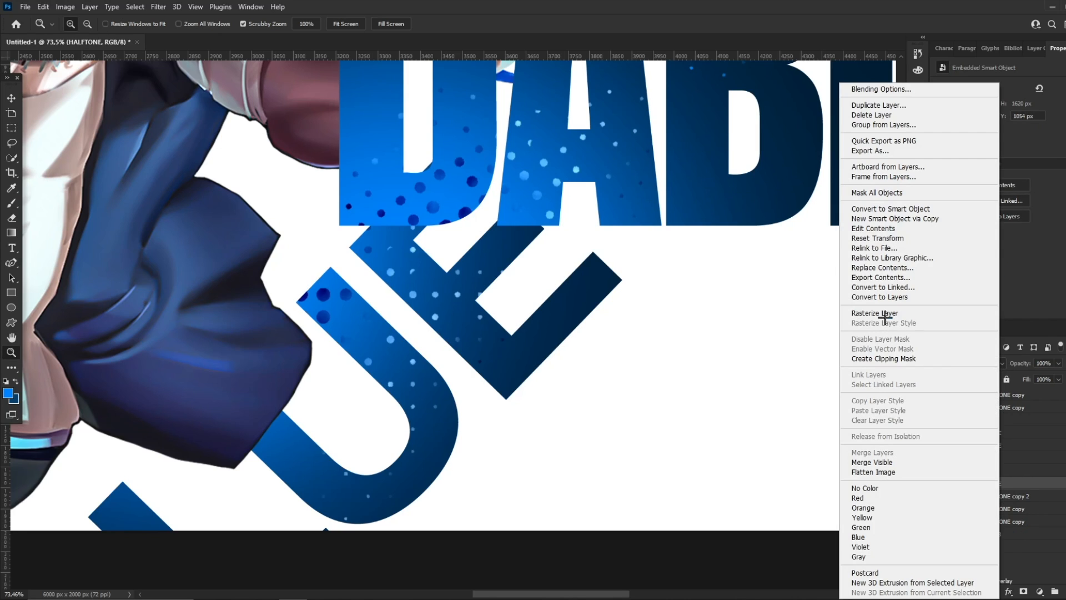
left_click(883, 313)
- Rasterize all layers from the diagonal DABI up to the top HALFTONE copy, and select the combined BLUE lettering layer
left_click(996, 546)
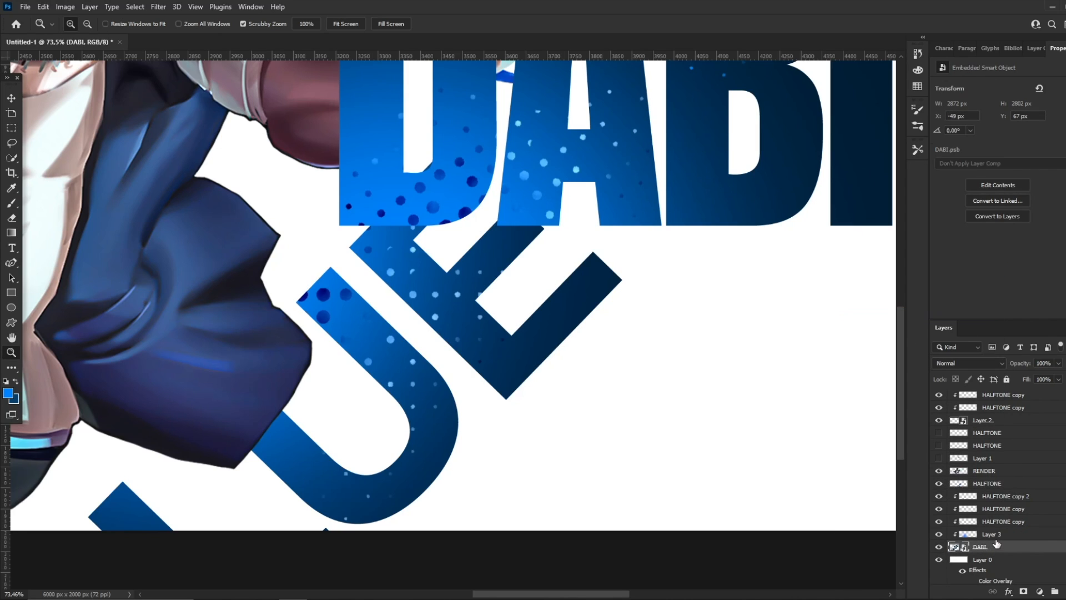
left_click(999, 396, "shift")
right_click(1000, 396)
left_click(875, 289)
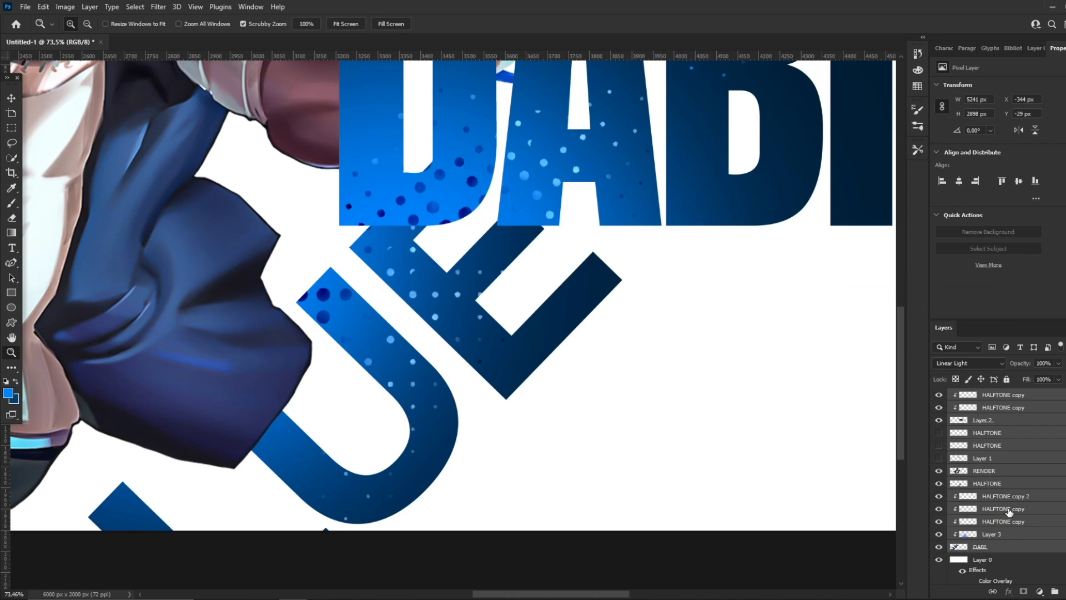
left_click(1004, 496)
left_click(982, 484)
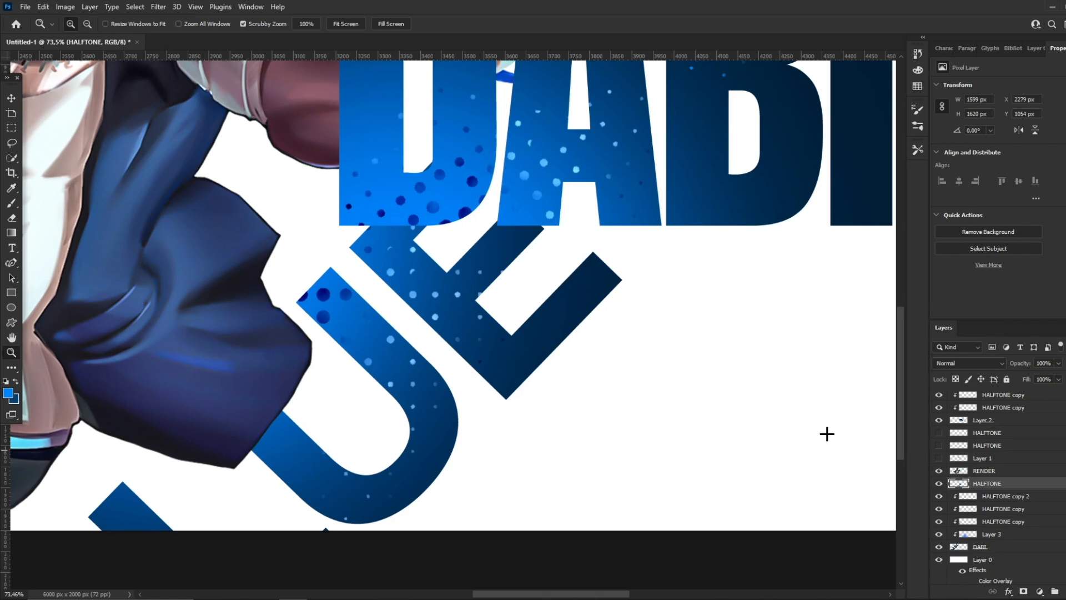
left_click_drag(491, 209, 524, 208)
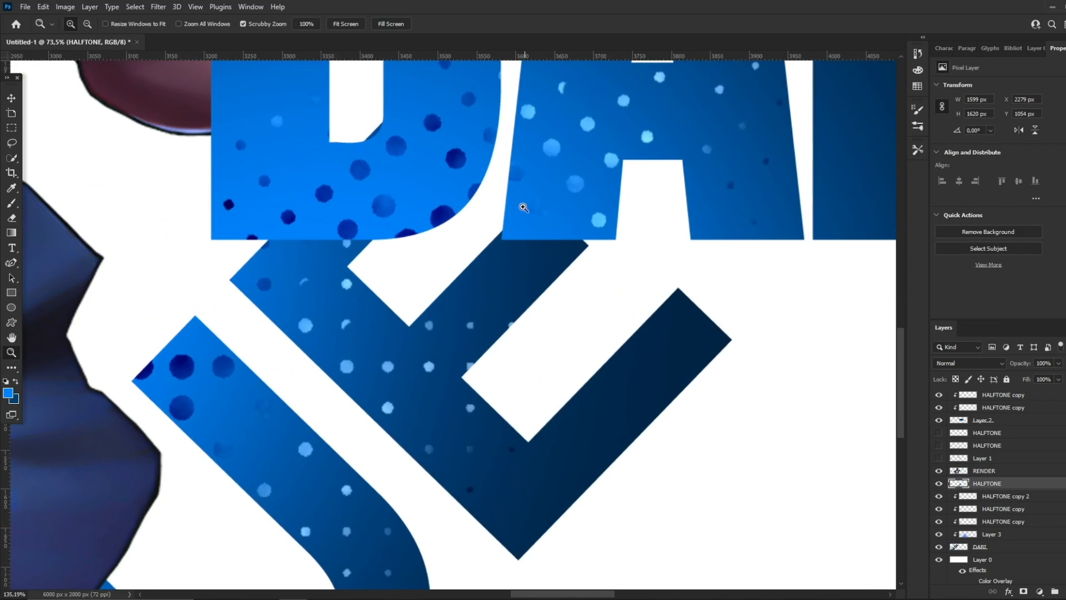
- Erase the parts of the diagonal BLUE lettering that touch the lower edge of the DABI title, along a straight line
left_click(8, 218)
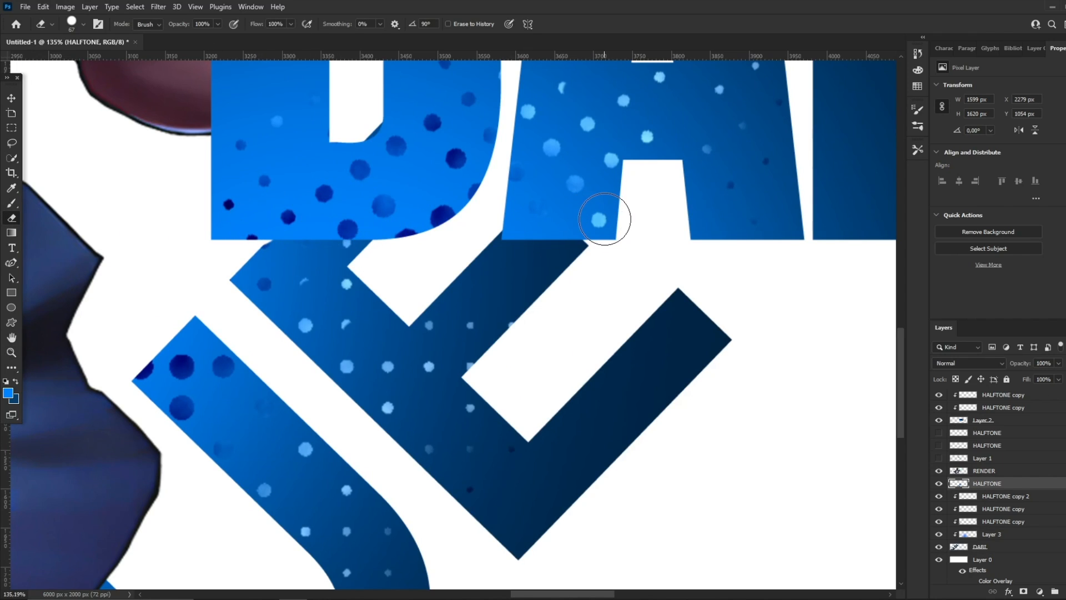
left_click(606, 218, "shift")
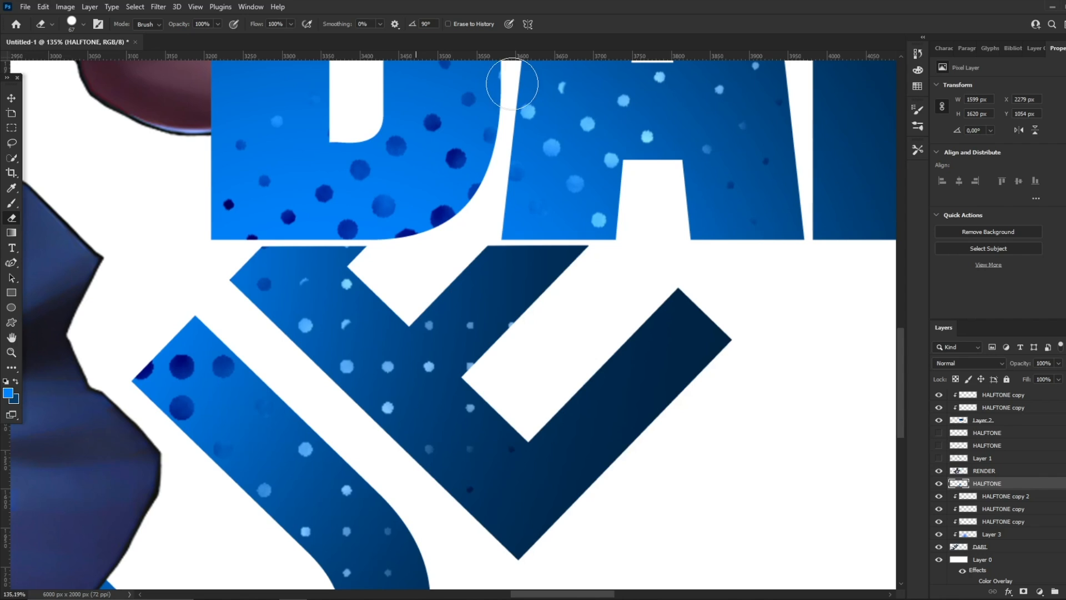
left_click(12, 353)
left_click_drag(534, 181, 438, 182)
left_click_drag(587, 165, 599, 166)
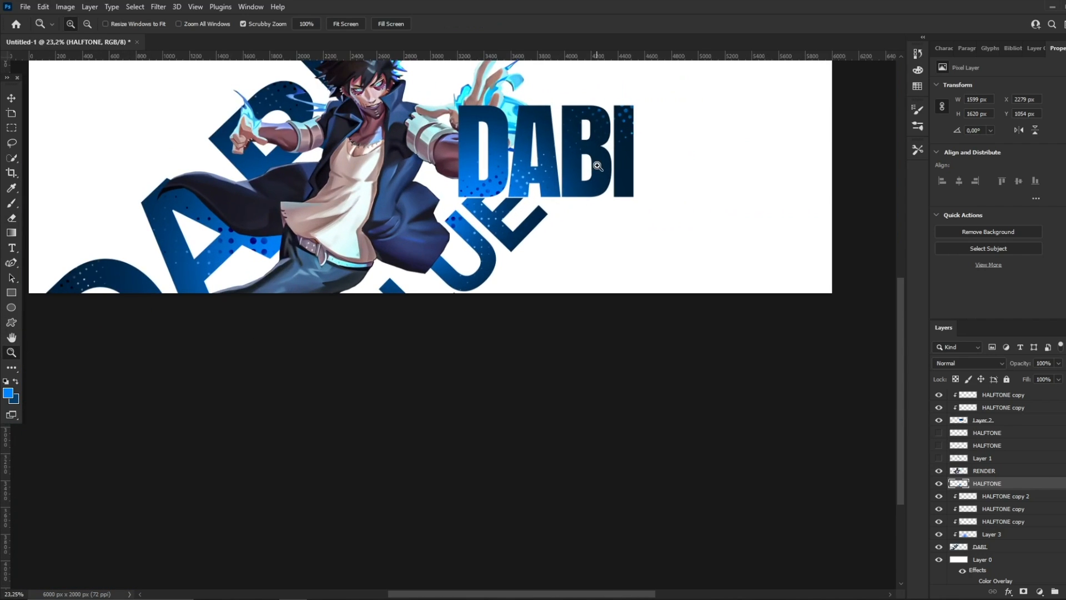
- Widen the gap beneath the DABI title by erasing another straight strip from the upper edge of the BLUE lettering
left_click_drag(529, 177, 568, 173)
left_click_drag(517, 201, 632, 179)
left_click(12, 218)
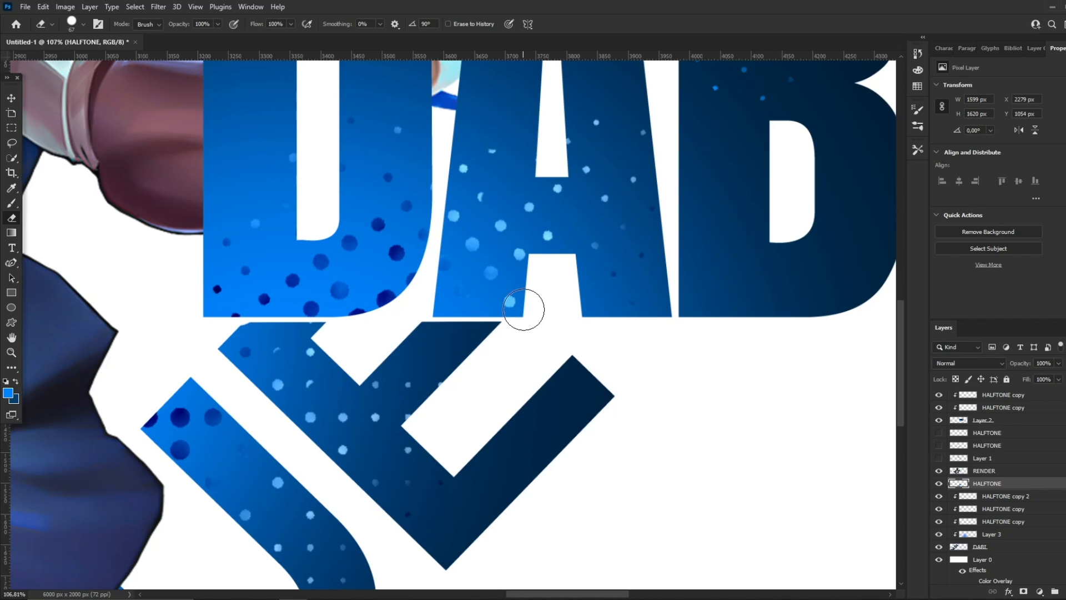
left_click(225, 306, "shift")
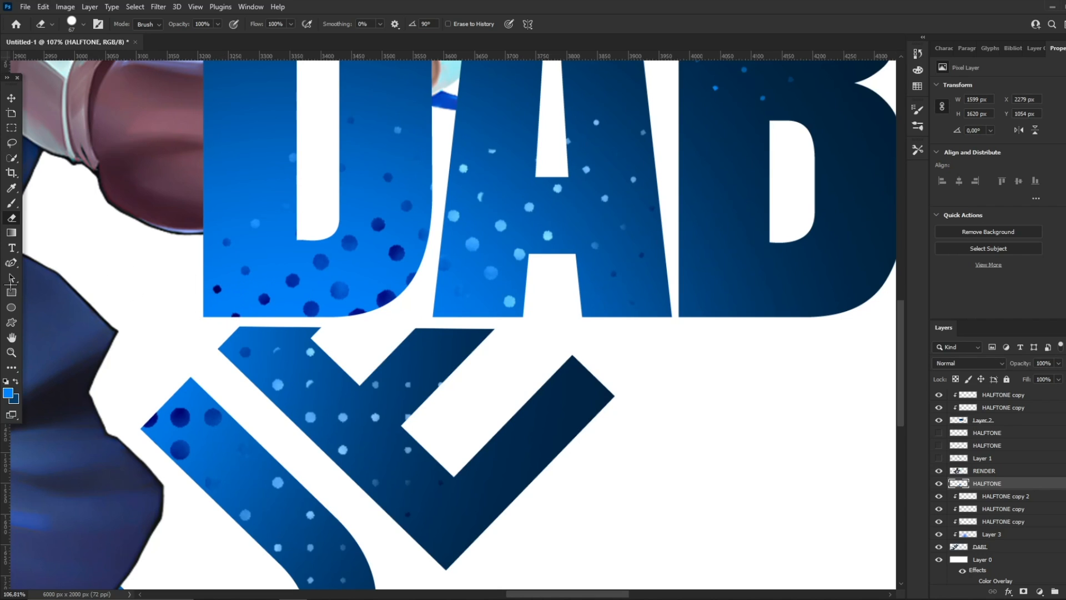
left_click(11, 352)
left_click_drag(466, 201, 311, 195)
left_click_drag(444, 173, 527, 160)
mouse_move(448, 157)
left_mouse_down()
mouse_move(494, 149)
mouse_move(335, 146)
mouse_move(486, 143)
mouse_move(455, 150)
mouse_move(483, 166)
mouse_move(554, 155)
mouse_move(403, 168)
mouse_move(431, 161)
left_mouse_up()
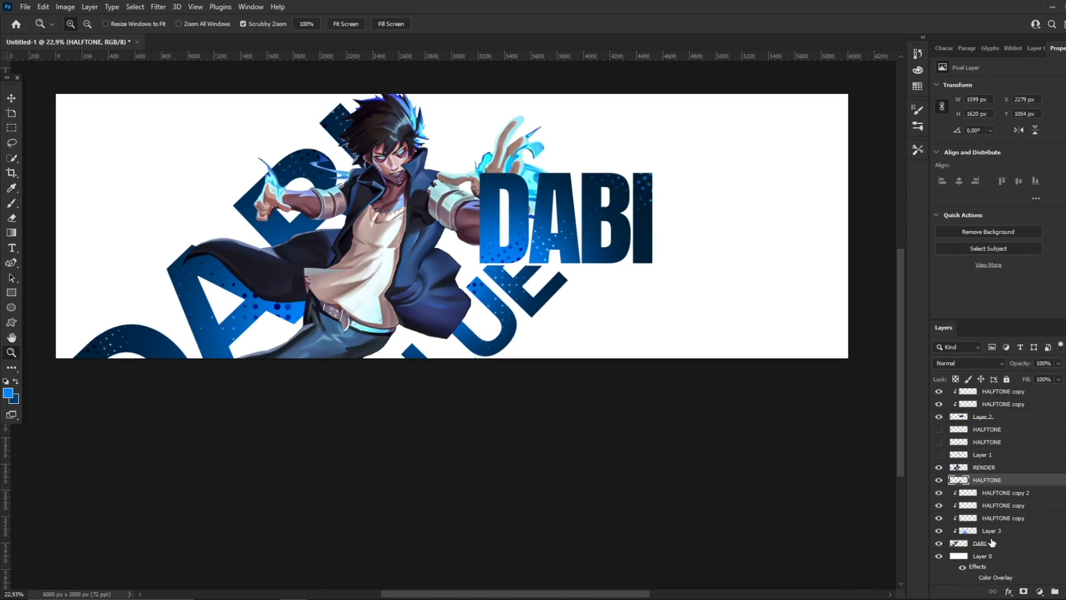
- Select Layer 0 and briefly hide and show the BLUE lettering, RENDER and diagonal DABI layers to identify them
left_click(993, 560)
left_click_drag(487, 228, 344, 216)
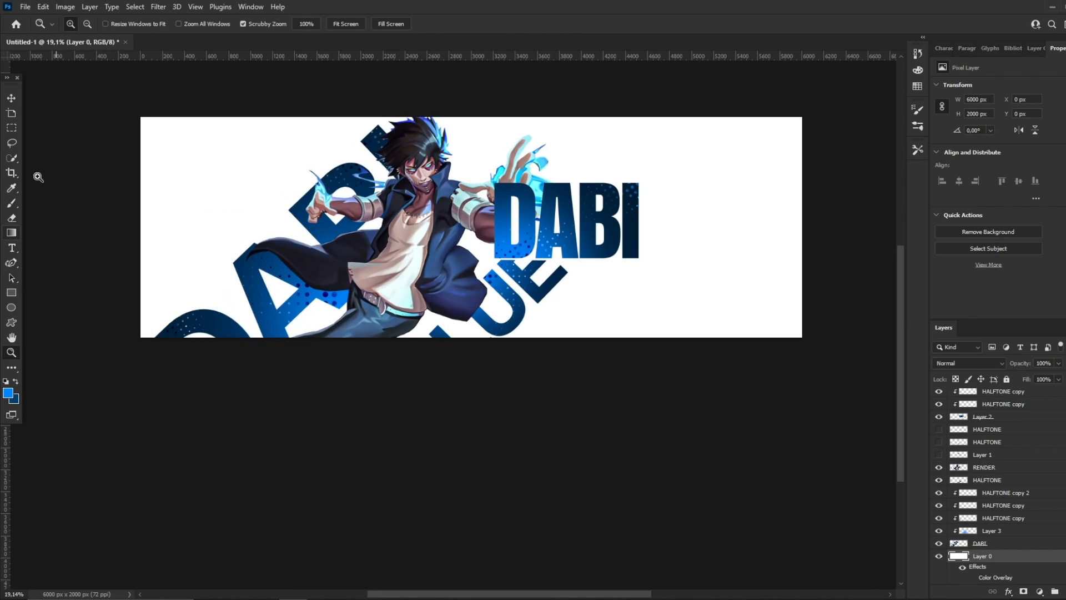
key("v")
left_click(939, 480)
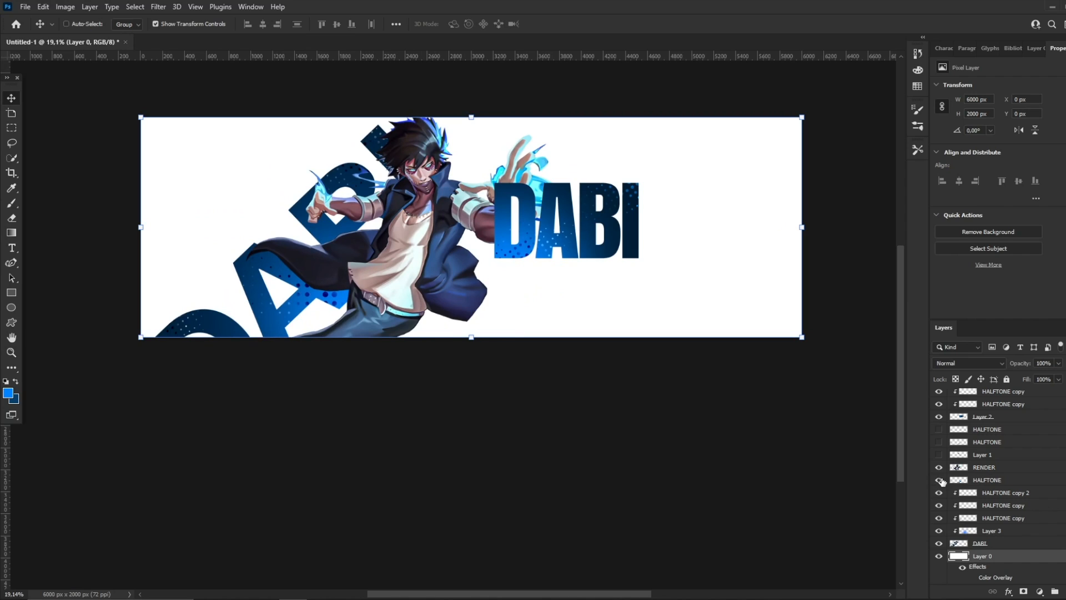
left_click(939, 480)
left_click(939, 467)
left_click(940, 467)
left_click(939, 545)
left_click(940, 545)
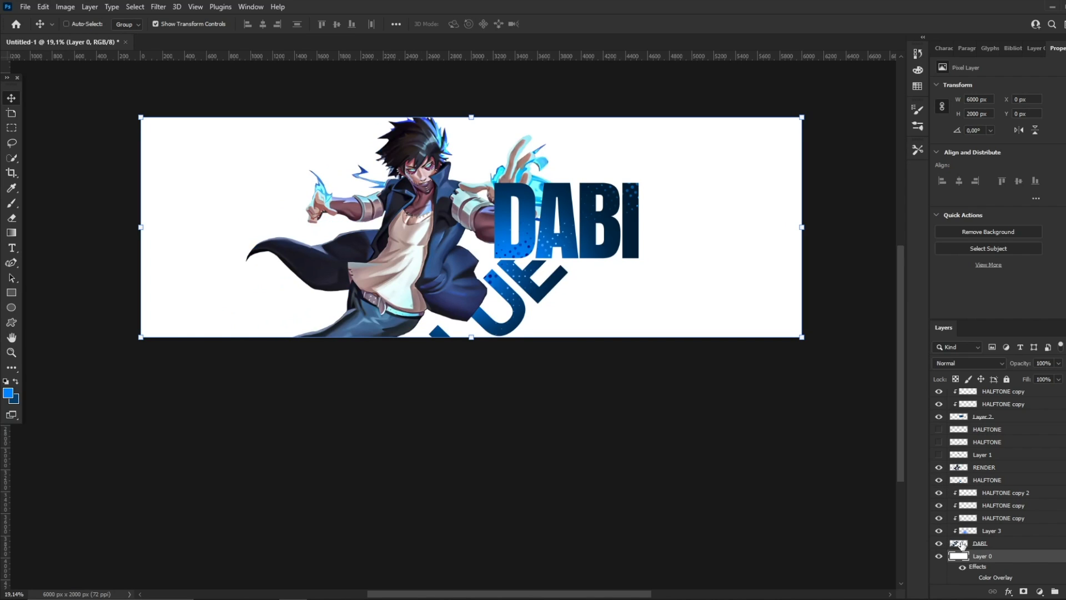
- Group the diagonal DABI layer with its four clipped layers, duplicate the group and convert the copy to a smart object
left_click(962, 544)
left_click(1021, 499, "shift")
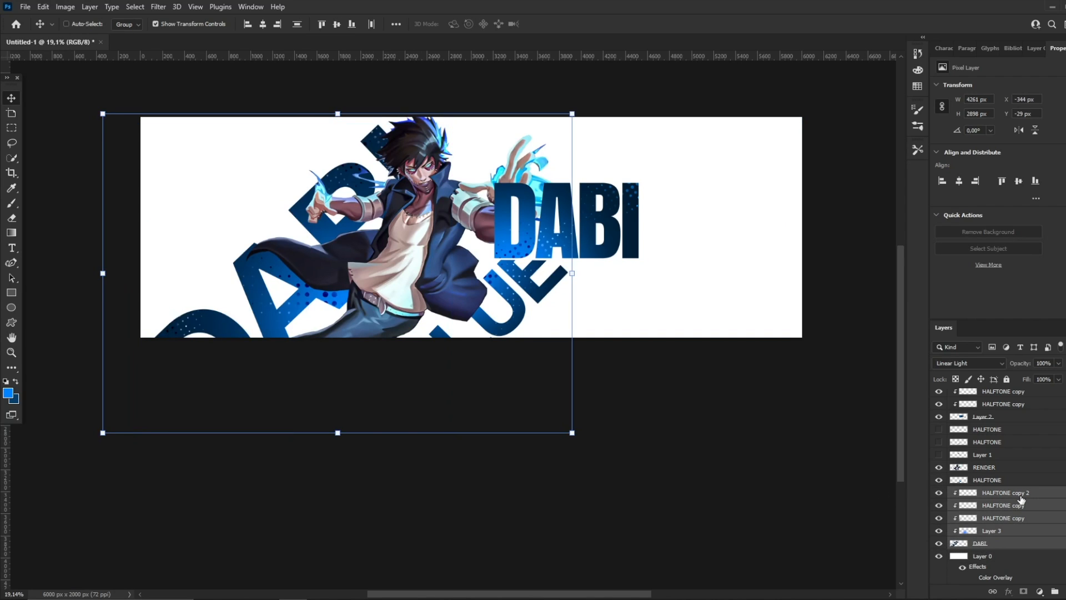
left_click(1054, 590)
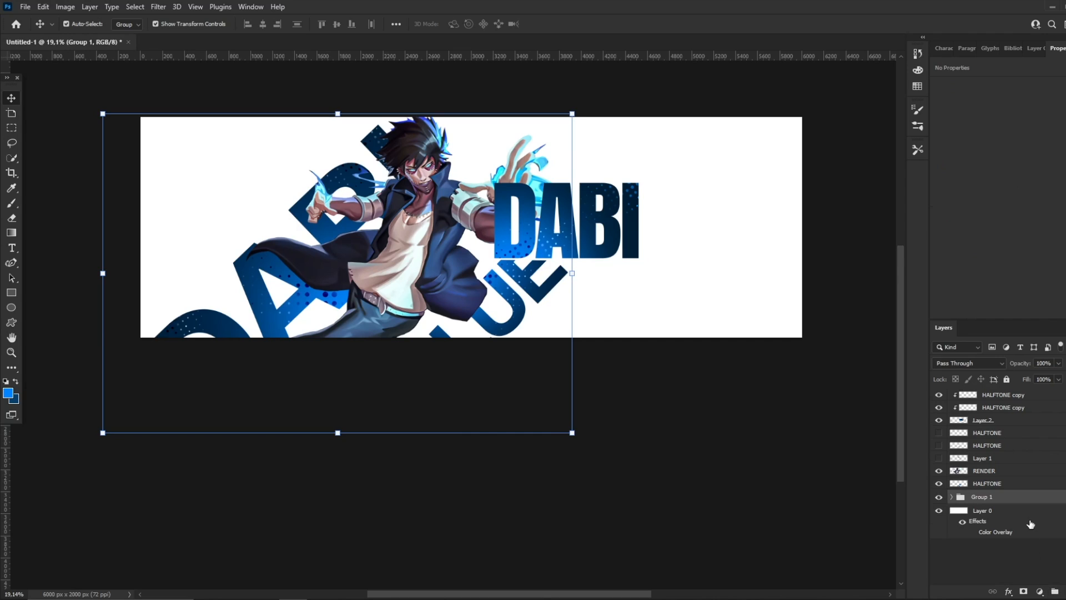
key("ctrl+j")
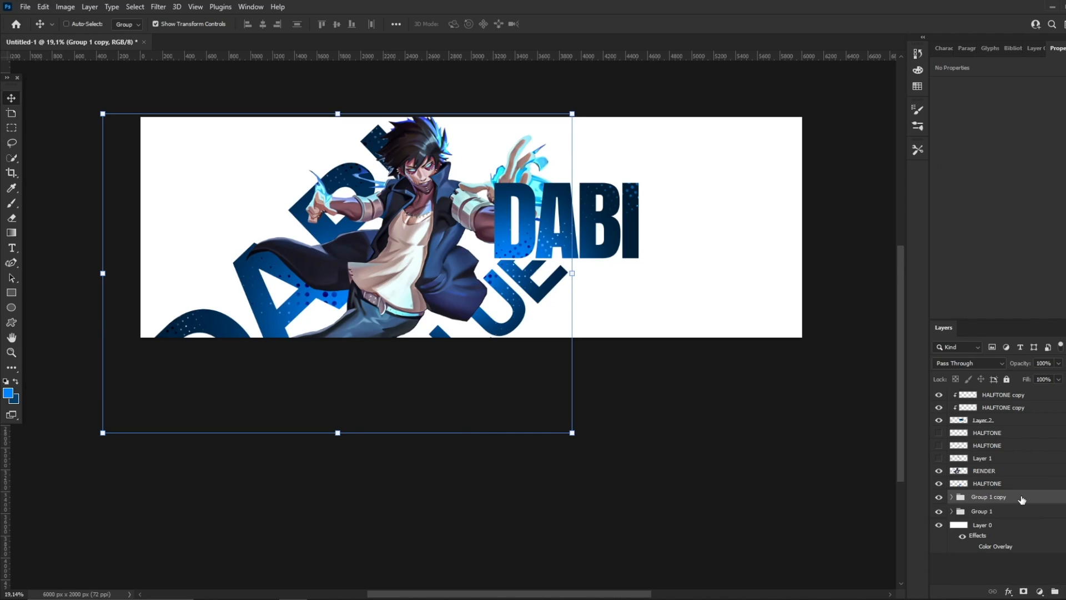
right_click(1021, 499)
left_click(1013, 176)
- Enlarge the diagonal DABI copy to 132.49% and place it over the banner's upper-left corner at X -2012 px, Y -802 px
left_click_drag(404, 234, 260, 131)
left_click(308, 175)
left_click_drag(314, 173, 310, 208)
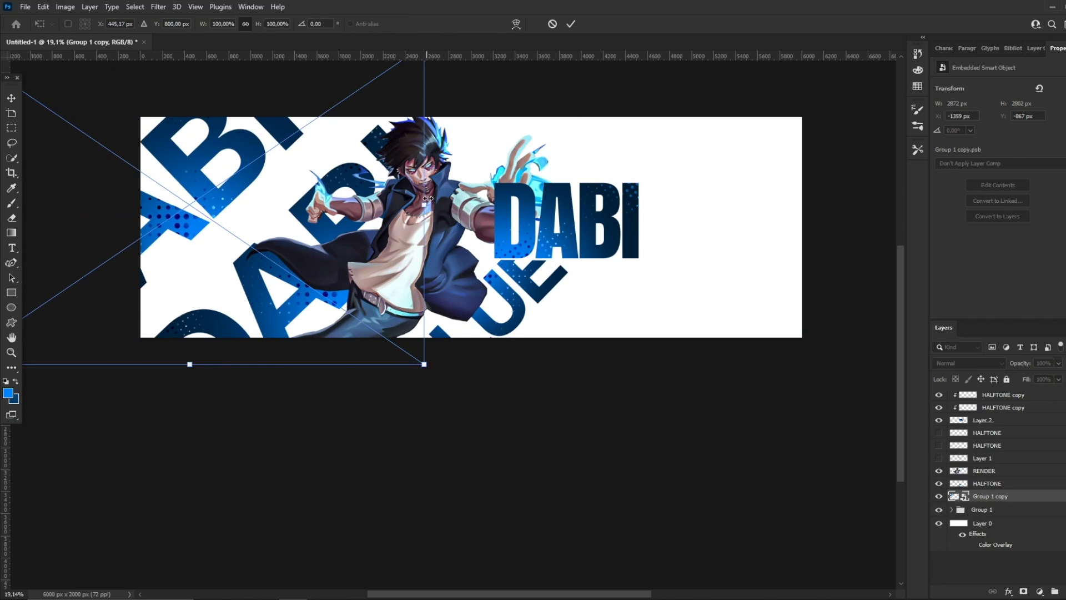
left_click_drag(424, 204, 577, 205)
left_click_drag(492, 234, 415, 248)
left_click(571, 23)
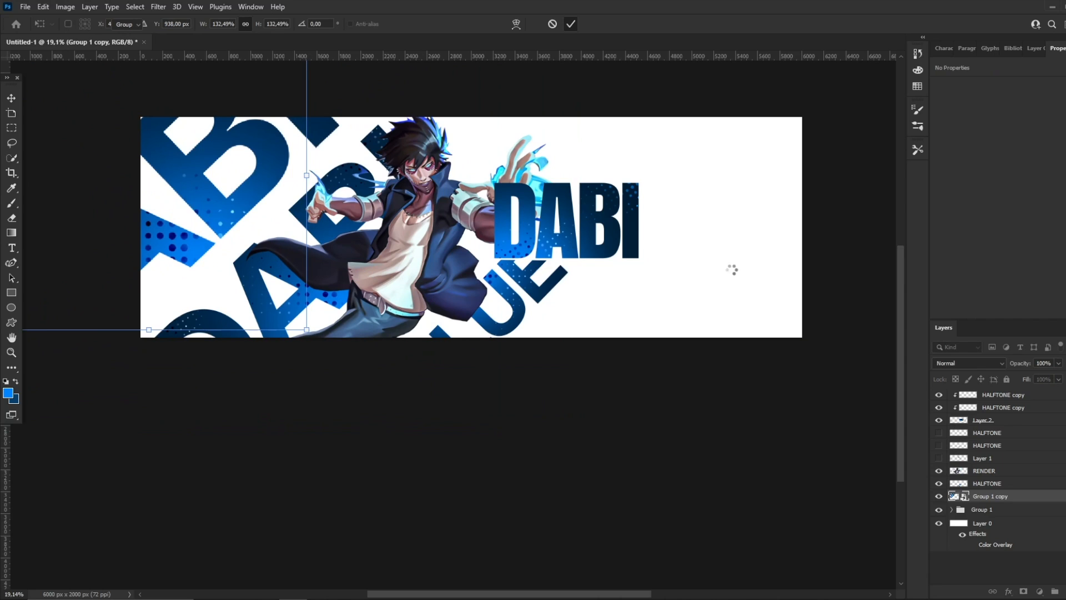
left_click_drag(482, 254, 481, 260)
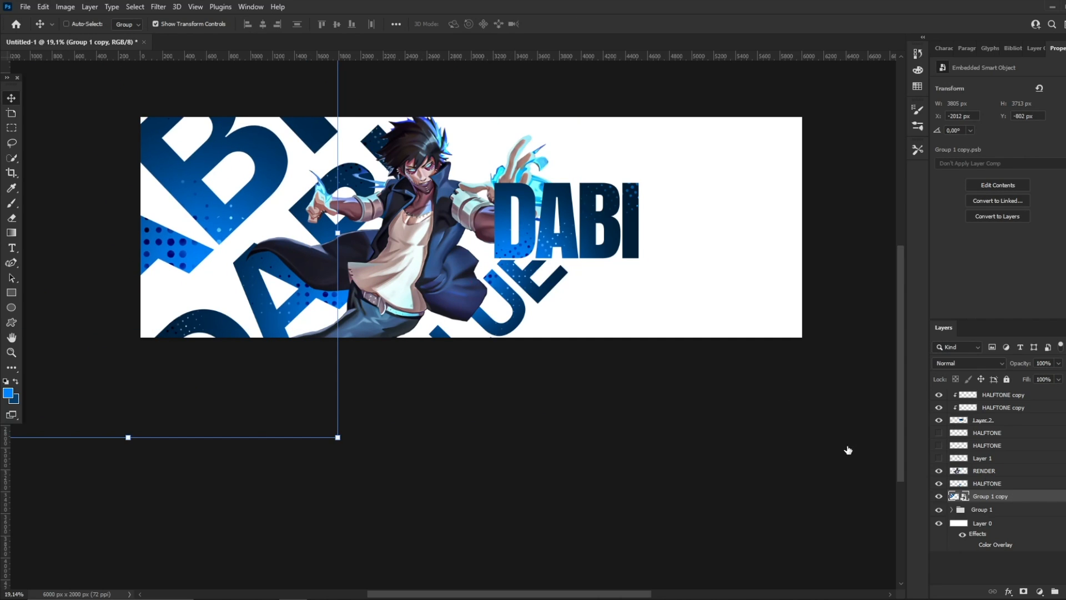
- Apply a pale blue Color Overlay (#edf6ff) to the enlarged diagonal DABI copy
double_click(1016, 496)
left_click(644, 466)
left_click(887, 257)
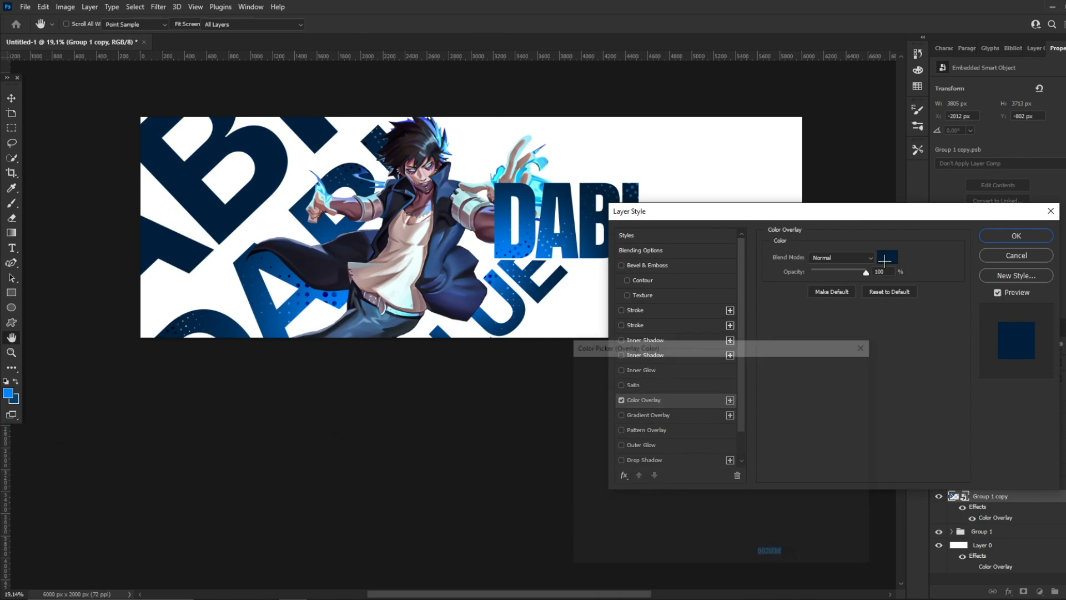
left_click_drag(618, 378, 584, 367)
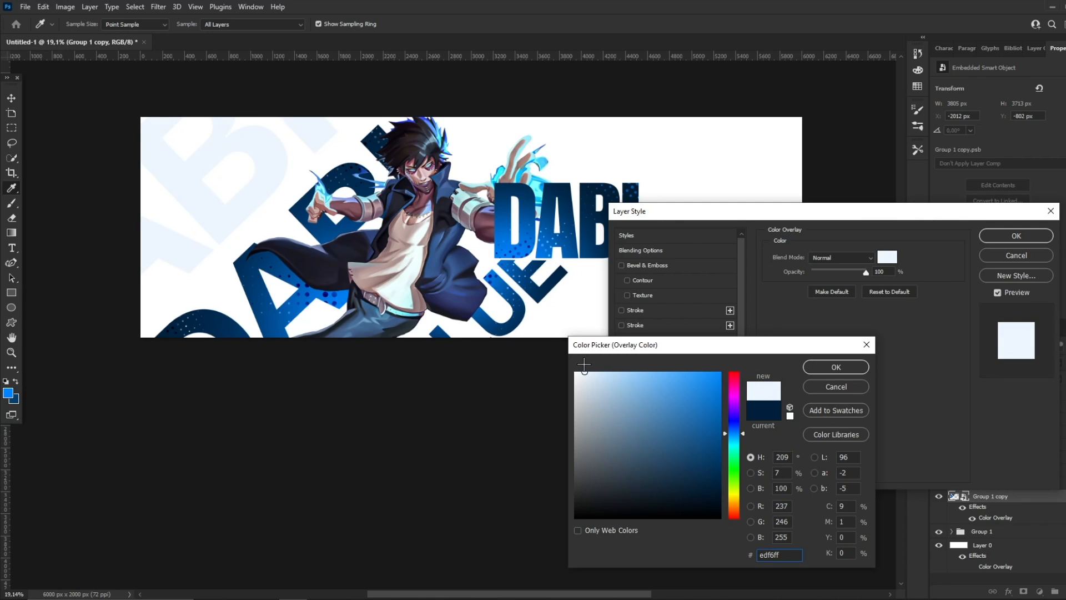
left_click(835, 367)
left_click(1016, 236)
- Duplicate the pale DABI lettering into the banner's lower-right area at X 2574 px, Y 332 px, rotated to -3.69°
key("v")
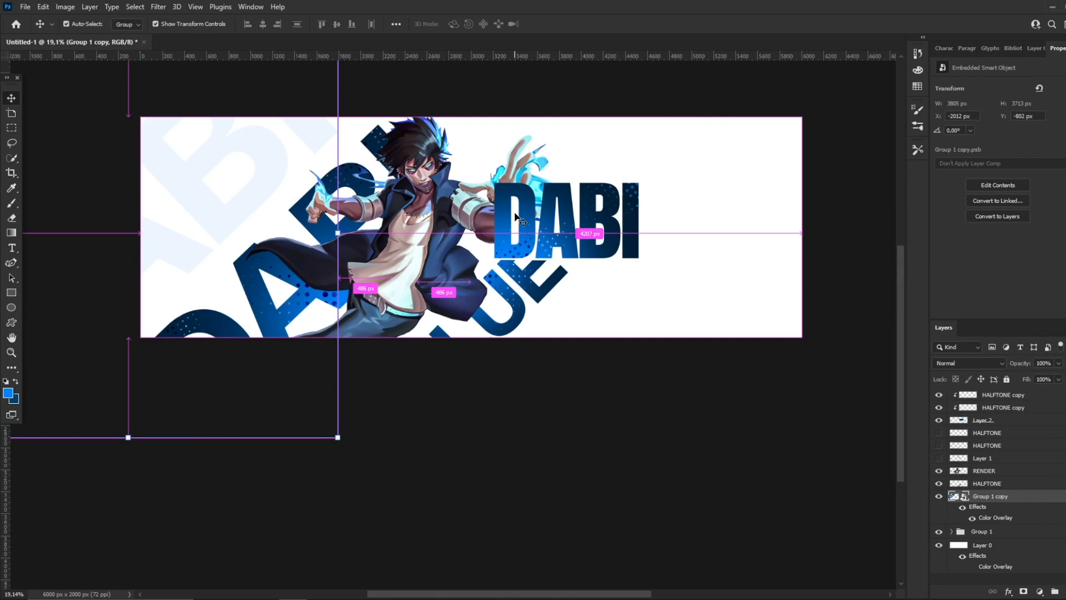
left_click_drag(516, 214, 516, 215)
mouse_move(199, 129)
left_mouse_down()
mouse_move(771, 355)
mouse_move(790, 285)
mouse_move(750, 288)
left_mouse_up()
left_click_drag(657, 147, 667, 113)
left_click(570, 24)
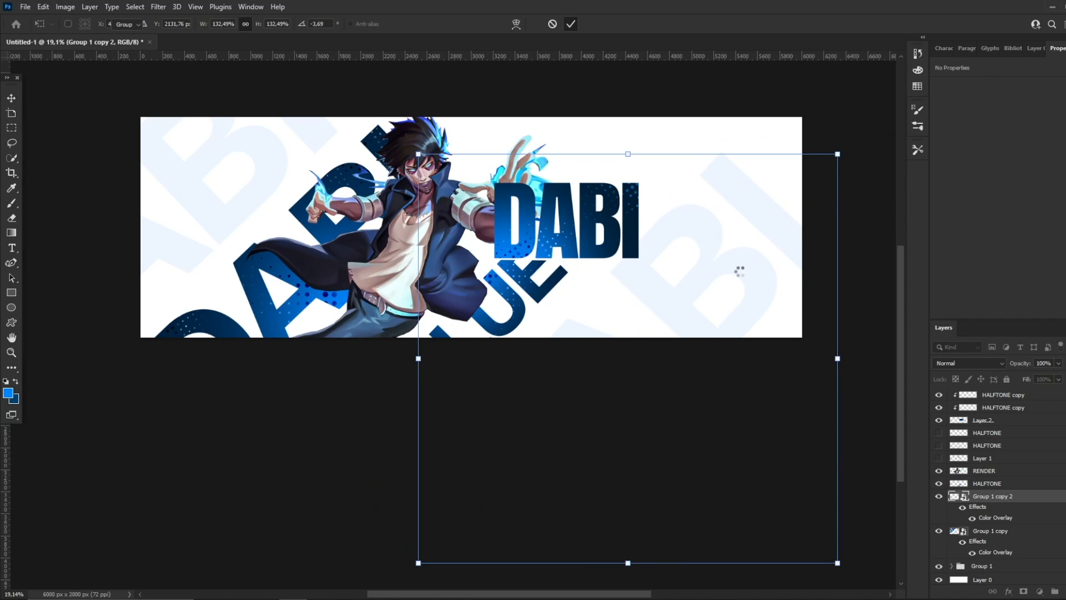
- Rasterize the second pale DABI copy and combine both pale copies into one smart object
right_click(1011, 500)
left_click(889, 321)
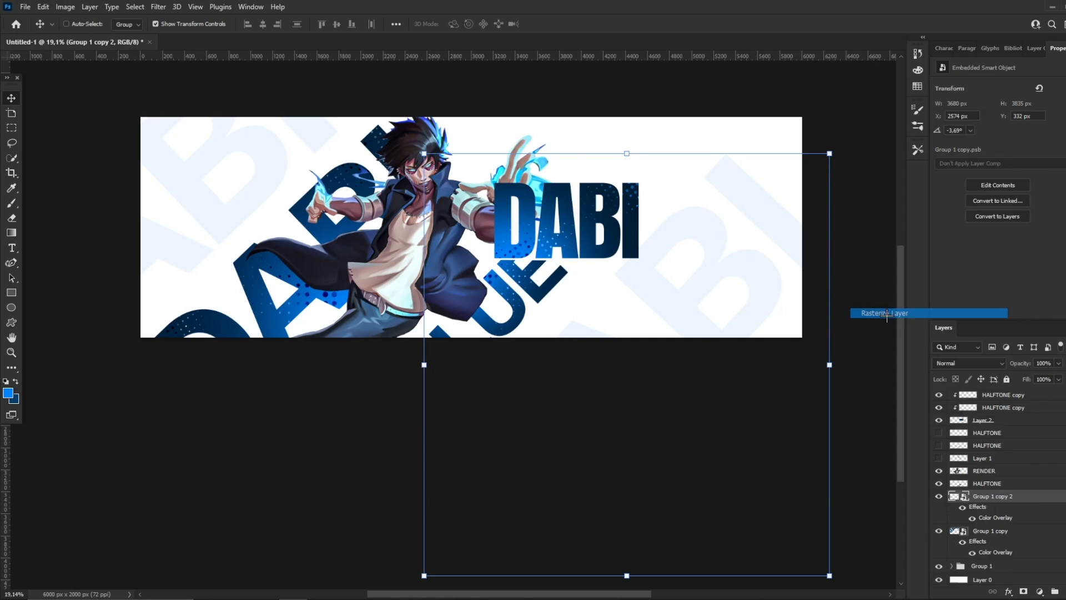
left_click(996, 536, "shift")
right_click(996, 535)
left_click(962, 143)
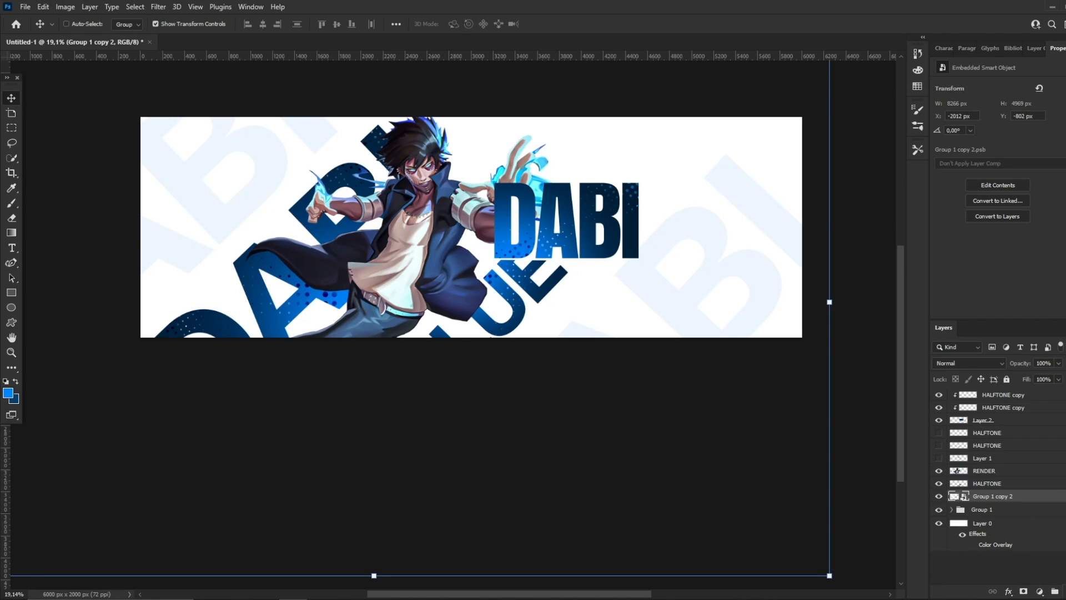
- Add a new layer clipped to the combined pale DABI lettering and switch to the Brush tool
left_click(1065, 592)
right_click(1018, 500)
left_click(981, 229)
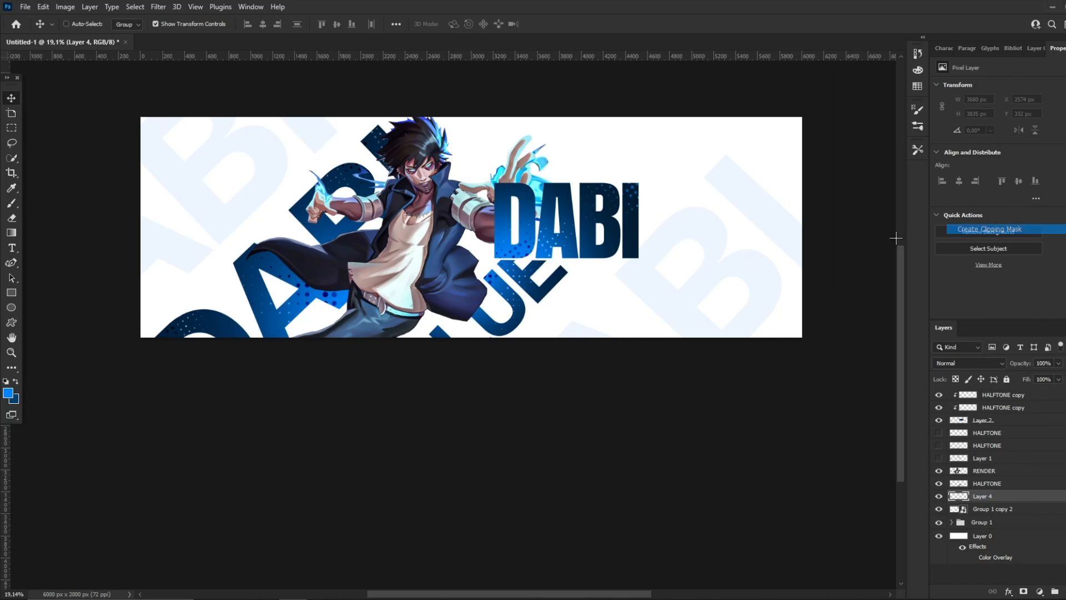
key("b")
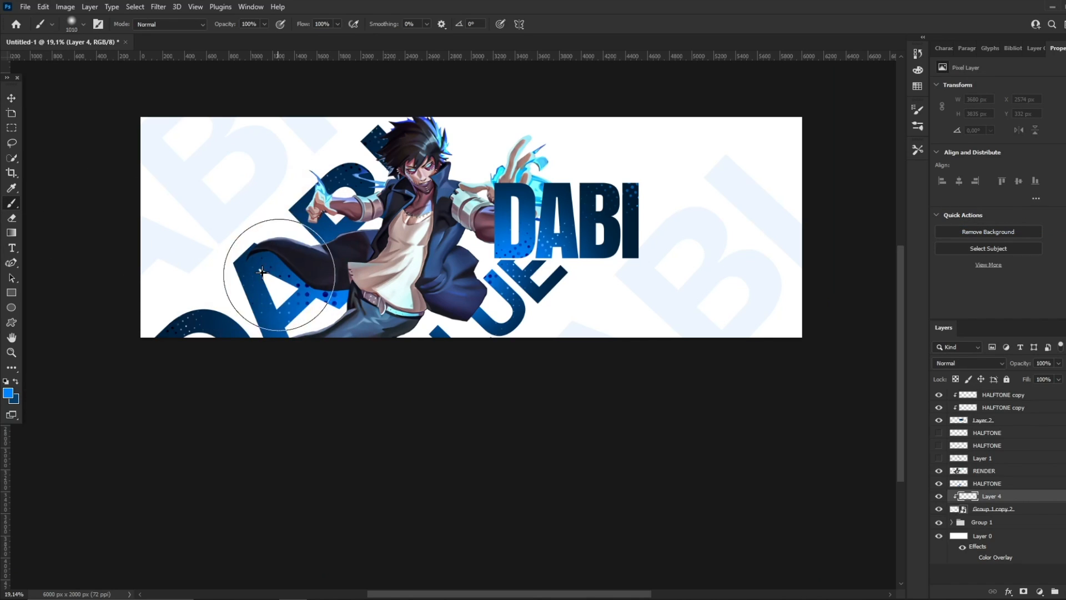
- Paint soft patches of sampled blue on both pale DABI letterings, using brushes of 1480 px and 1240 px, and set the layer's opacity to 20%
left_click(302, 289, "alt")
left_click_drag(234, 255, 247, 255)
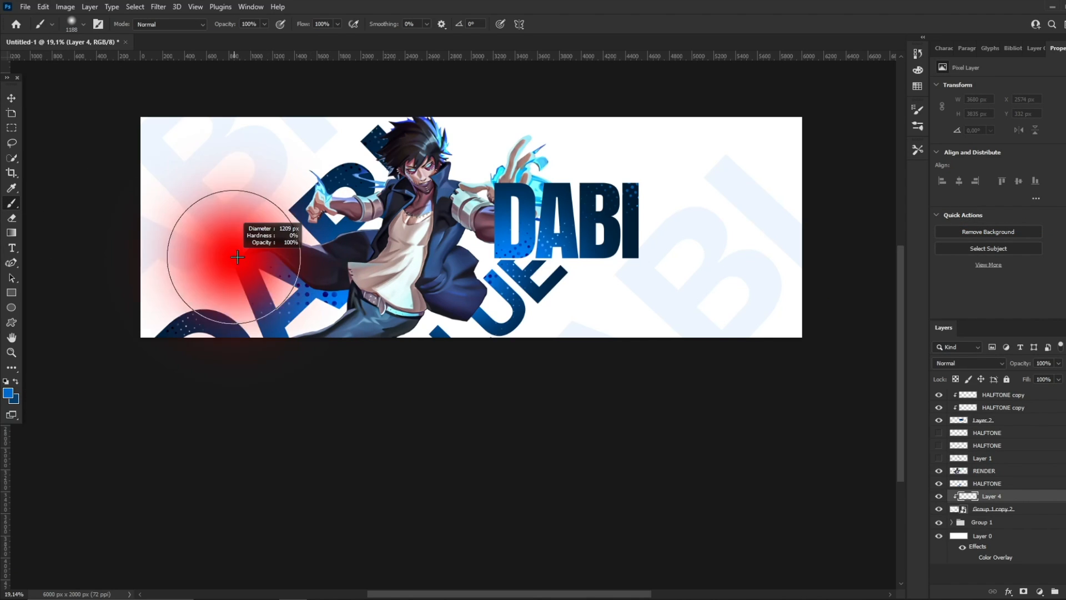
left_click(230, 261)
key("ctrl+z")
left_click(316, 199)
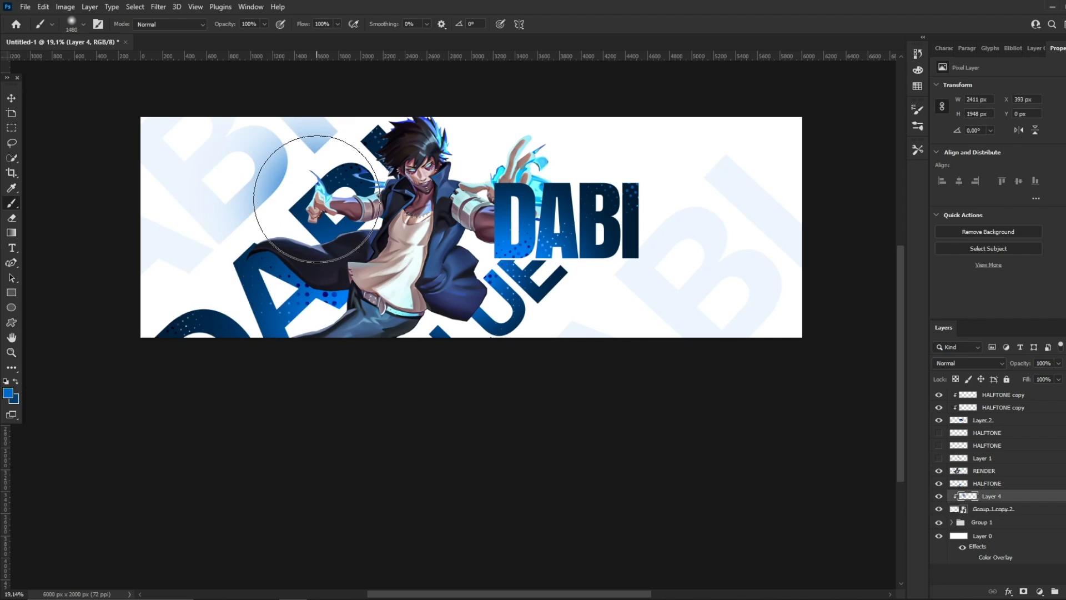
left_click_drag(517, 246, 502, 246)
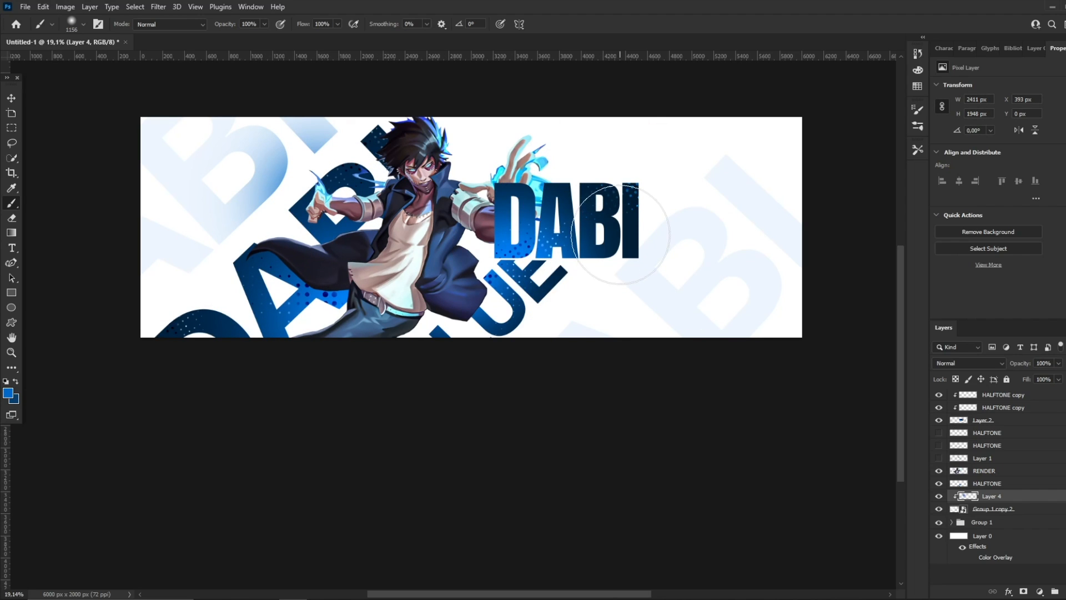
left_click_drag(680, 190, 685, 190)
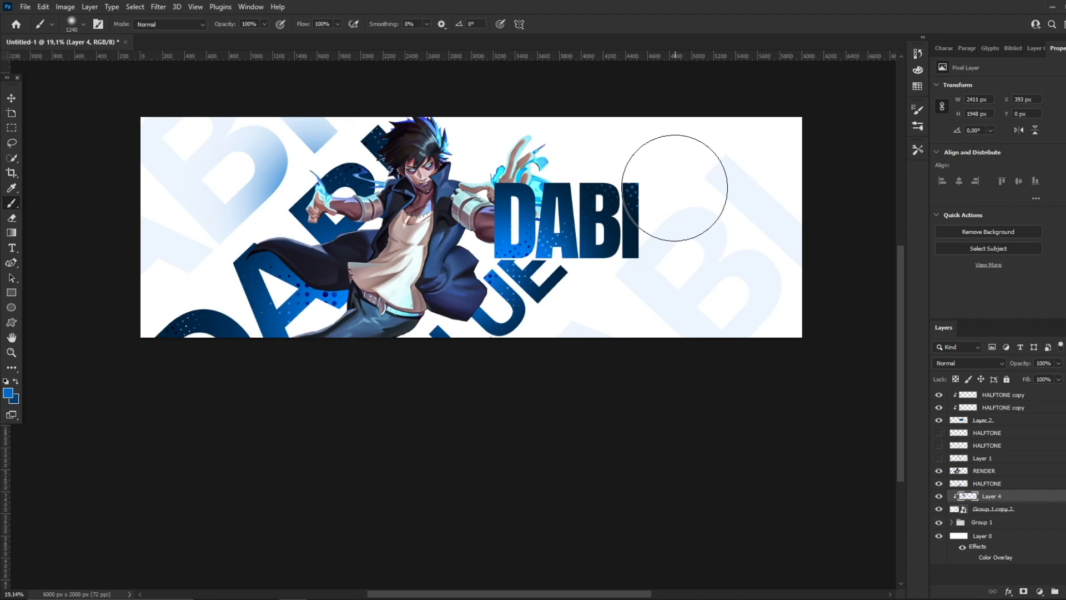
left_click(689, 166)
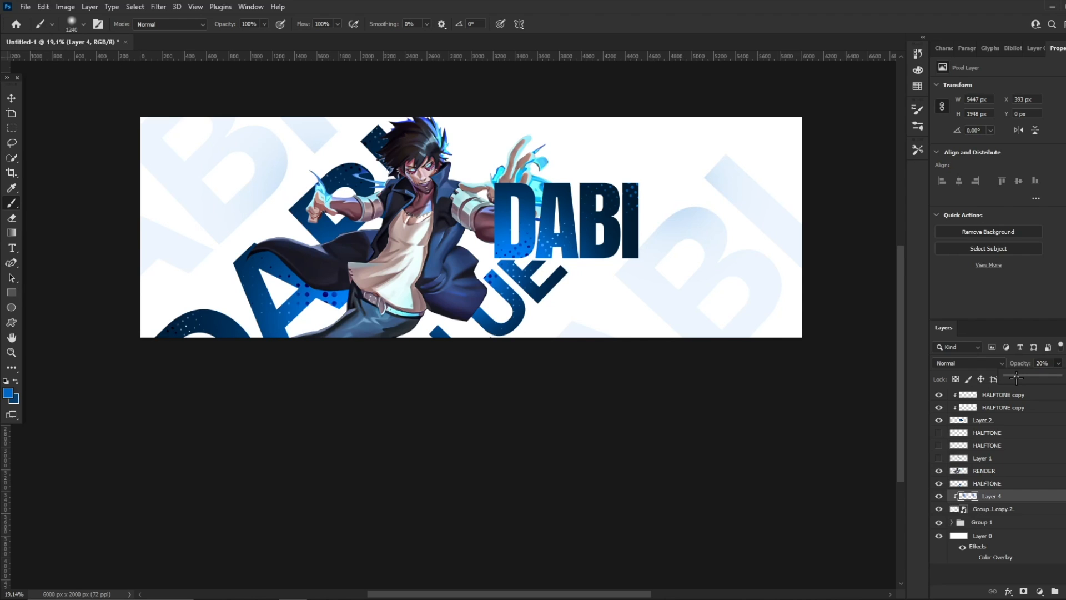
key("v")
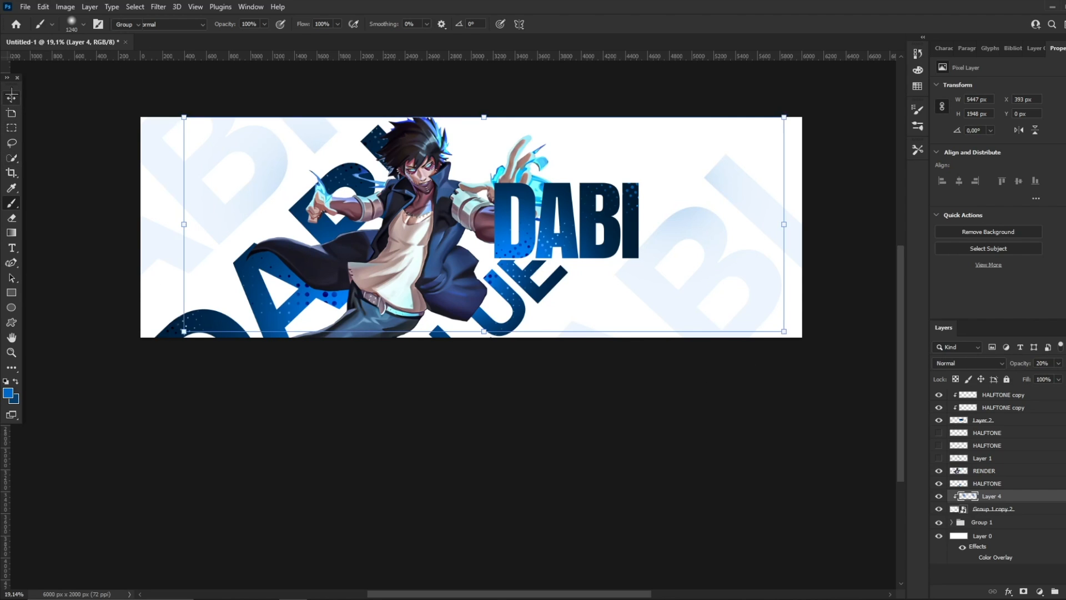
- Add a new empty layer directly above the BLUE lettering layer and below RENDER
left_click(1009, 536)
left_click(11, 354)
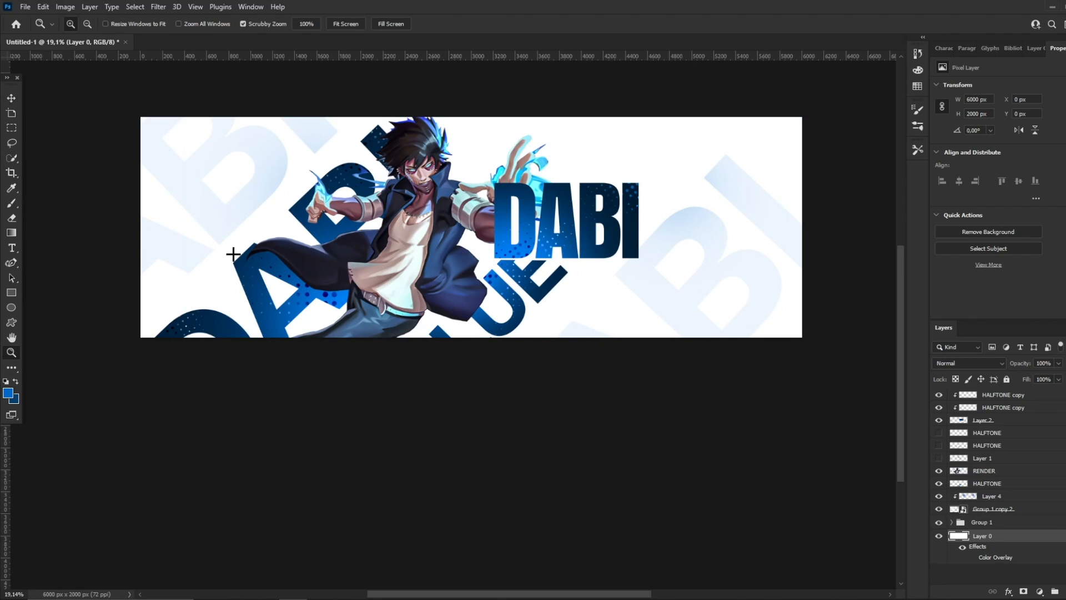
mouse_move(472, 169)
left_mouse_down()
mouse_move(433, 169)
mouse_move(576, 172)
mouse_move(507, 181)
mouse_move(333, 172)
mouse_move(472, 170)
mouse_move(389, 167)
mouse_move(471, 156)
left_mouse_up()
left_click(995, 483)
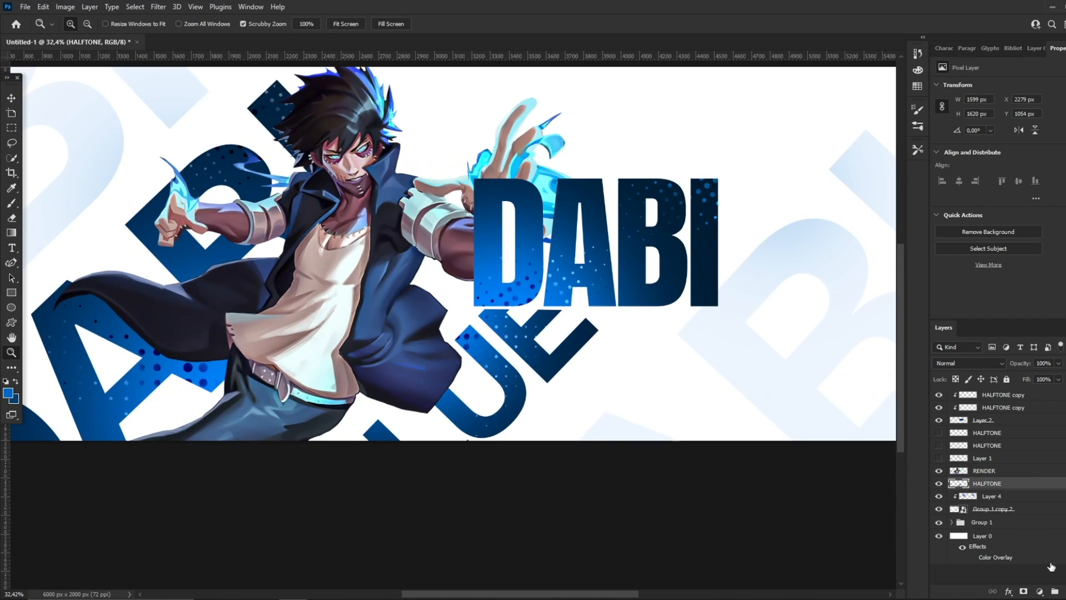
left_click(1065, 591)
- Outline a diagonal band about 1268 × 903 px behind the character's outstretched hand with the Polygonal Lasso, reaching past the canvas's upper edge
left_click_drag(364, 134, 231, 184)
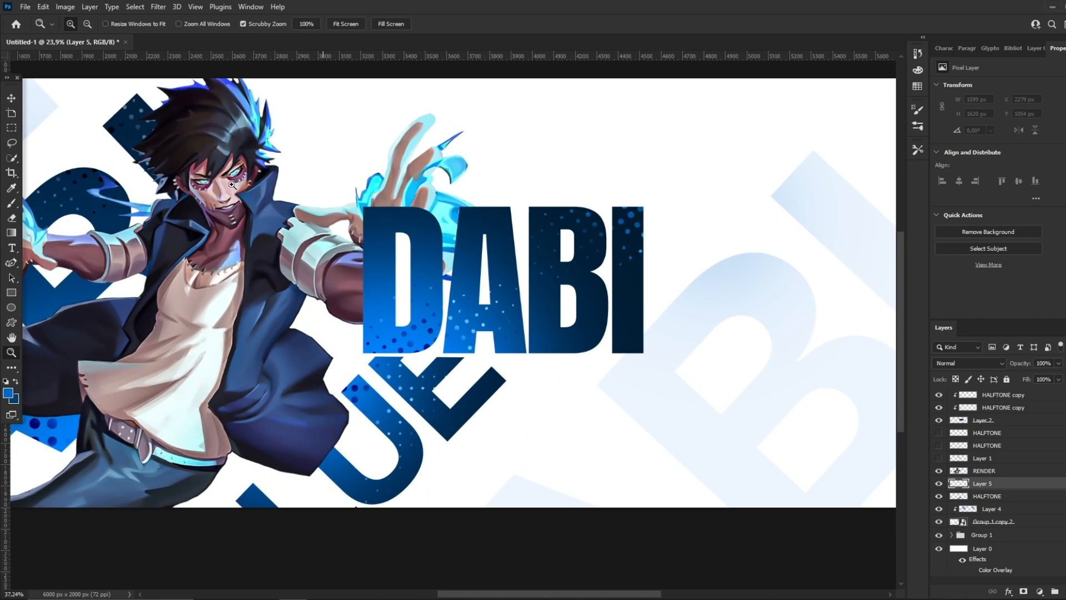
left_click(11, 365)
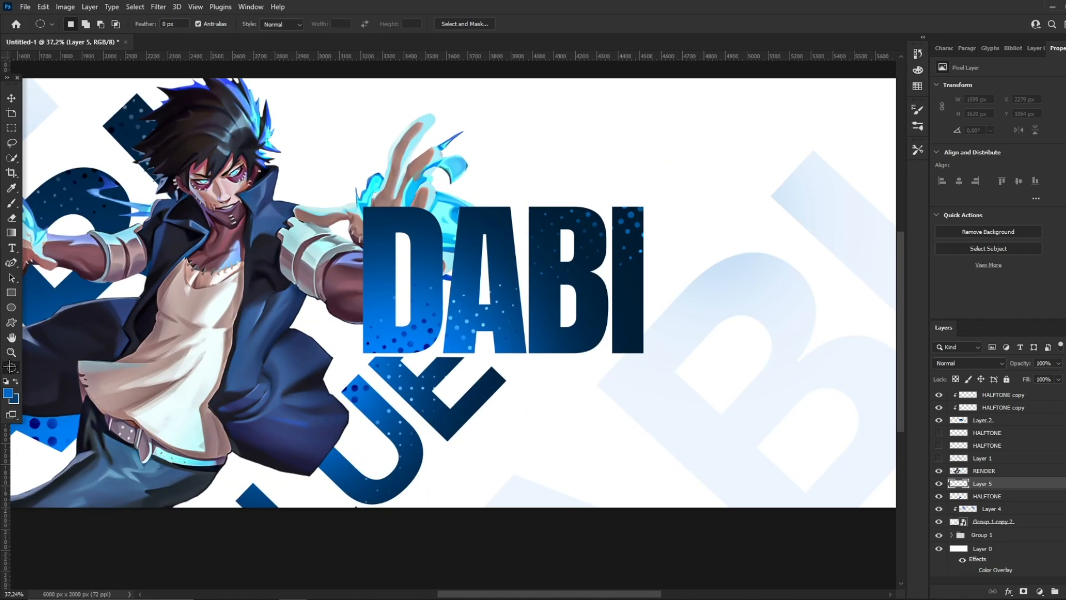
right_click(10, 366)
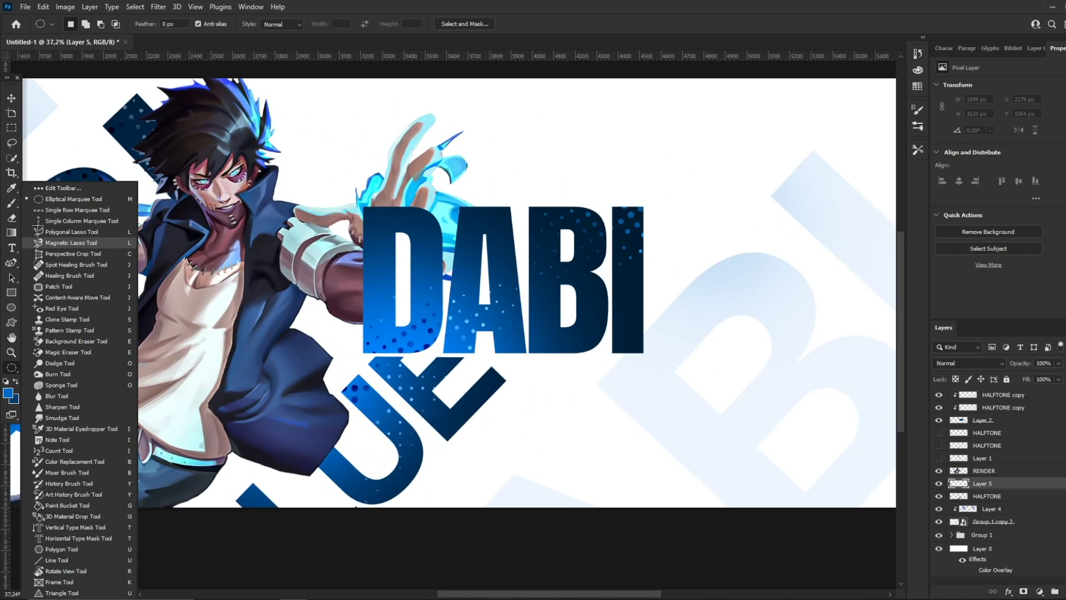
left_click(101, 232)
scroll(331, 241, "up", 3)
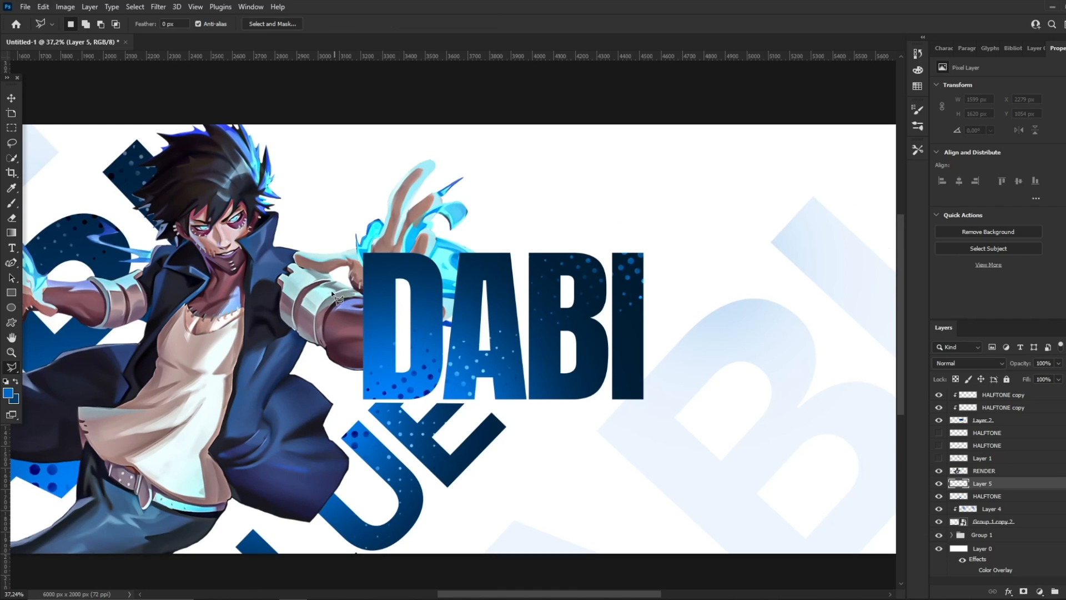
left_click(258, 276)
scroll(261, 282, "up", 8)
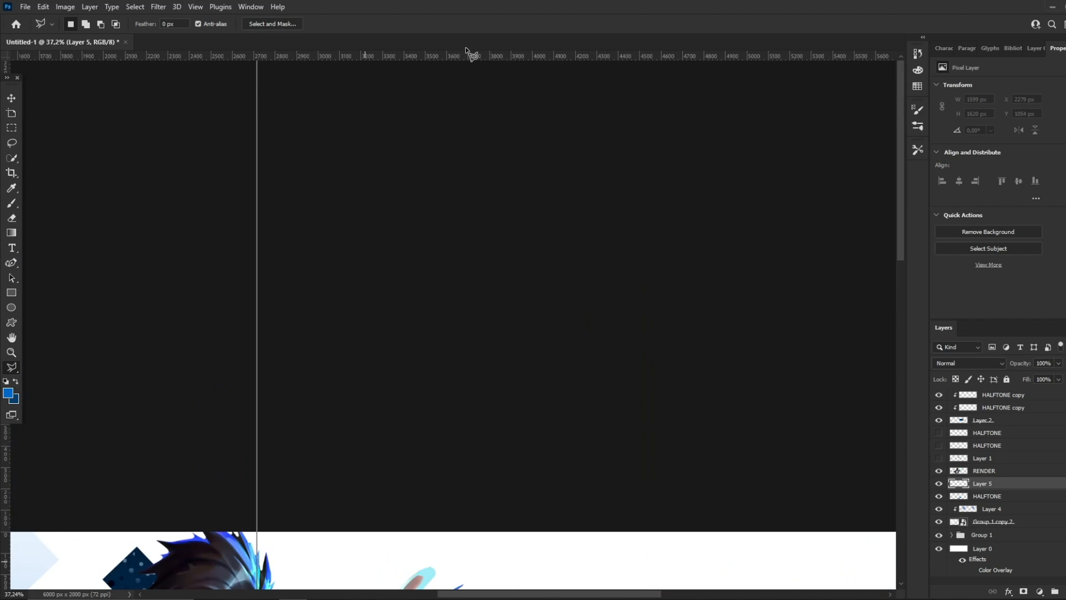
scroll(395, 583, "down", 3)
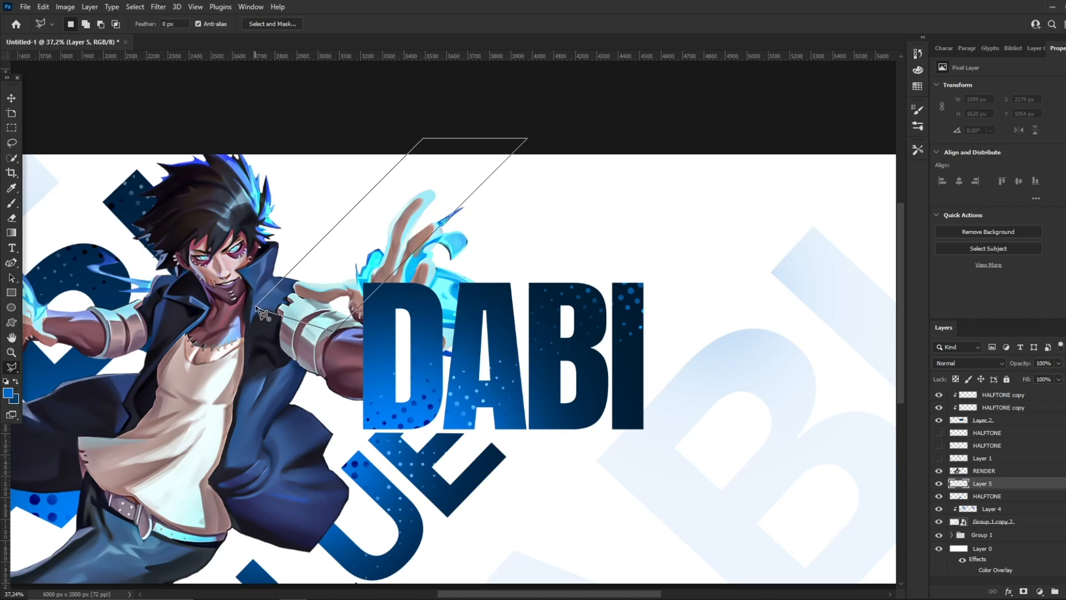
left_click(257, 307)
- Fill the selected diagonal band with a solid colour fill layer in dark navy #002445
left_click(1040, 591)
left_click(1031, 383)
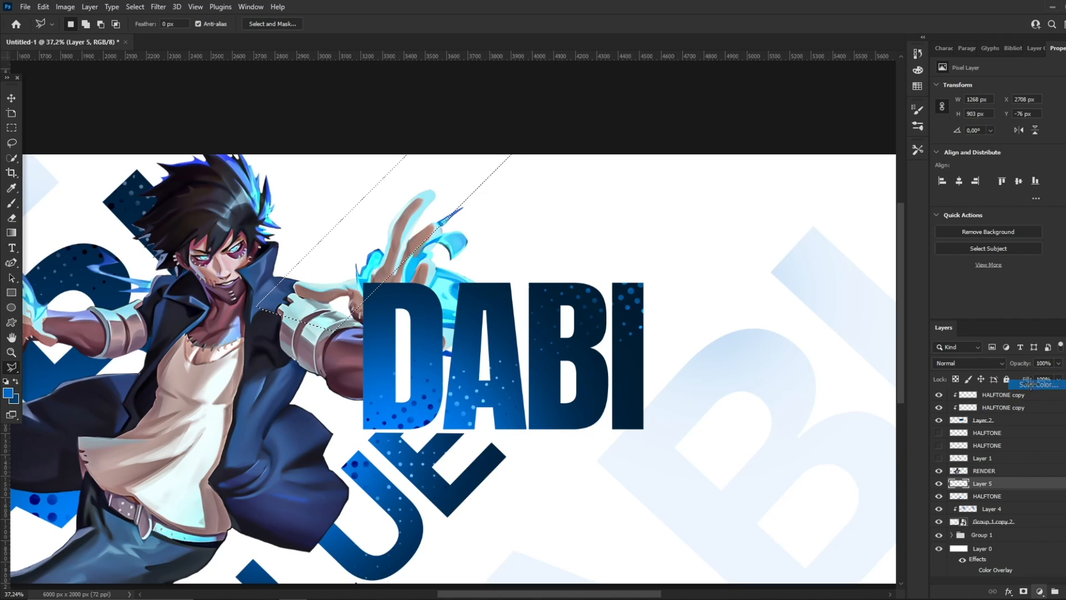
left_click_drag(707, 446, 728, 467)
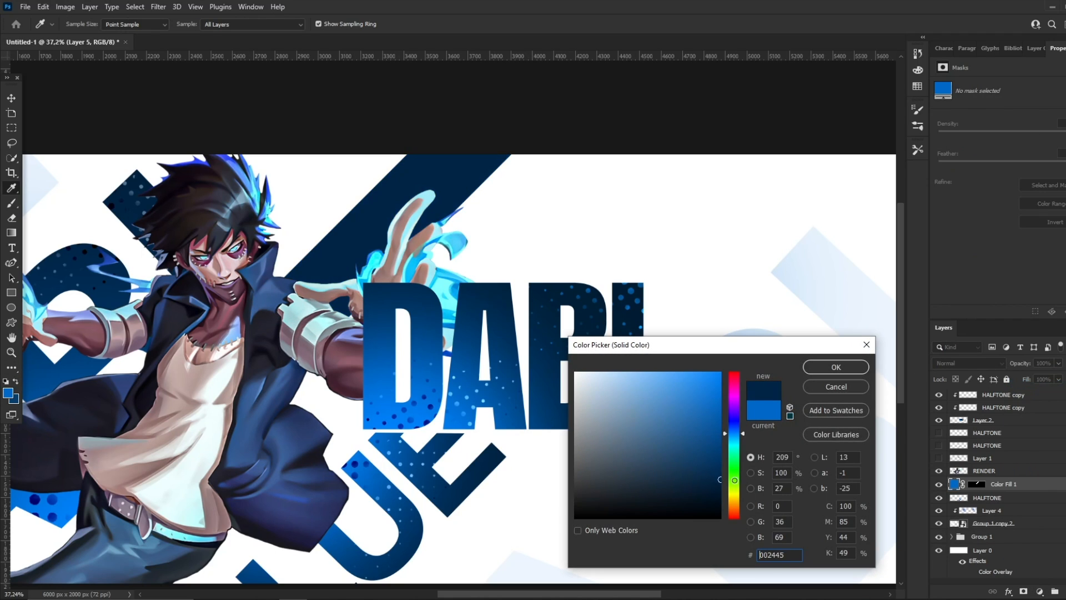
left_click(807, 368)
- Convert the band's Color Fill 1 layer to a smart object and clip a new empty layer to it
right_click(1023, 489)
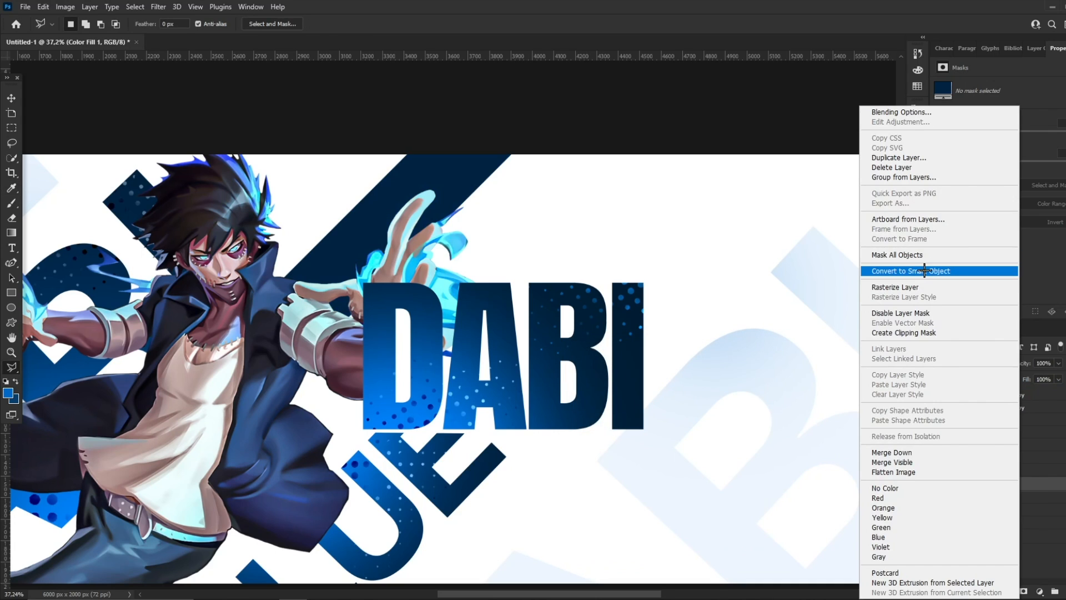
left_click(925, 270)
left_click(1065, 591)
right_click(1023, 487)
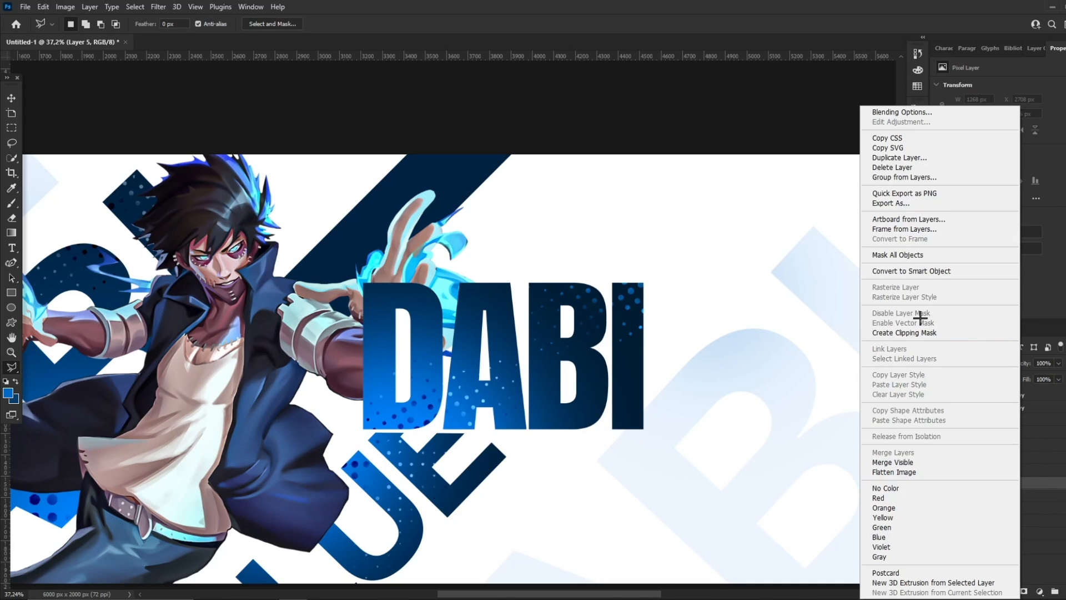
left_click(988, 327)
- Paint a soft blue glow over the lower end of the dark band behind the hand
key("b")
mouse_move(316, 270)
left_mouse_down()
mouse_move(283, 270)
mouse_move(351, 265)
left_mouse_up()
left_click(365, 291)
key("ctrl+z")
left_click(390, 279)
key("ctrl+z")
left_click(327, 276)
left_click(13, 354)
left_click_drag(425, 172, 316, 186)
left_click_drag(411, 195, 506, 191)
- Copy the large-dot HALFTONE layer above Layer 5, clip it to the diagonal band and make it visible
left_click(14, 99)
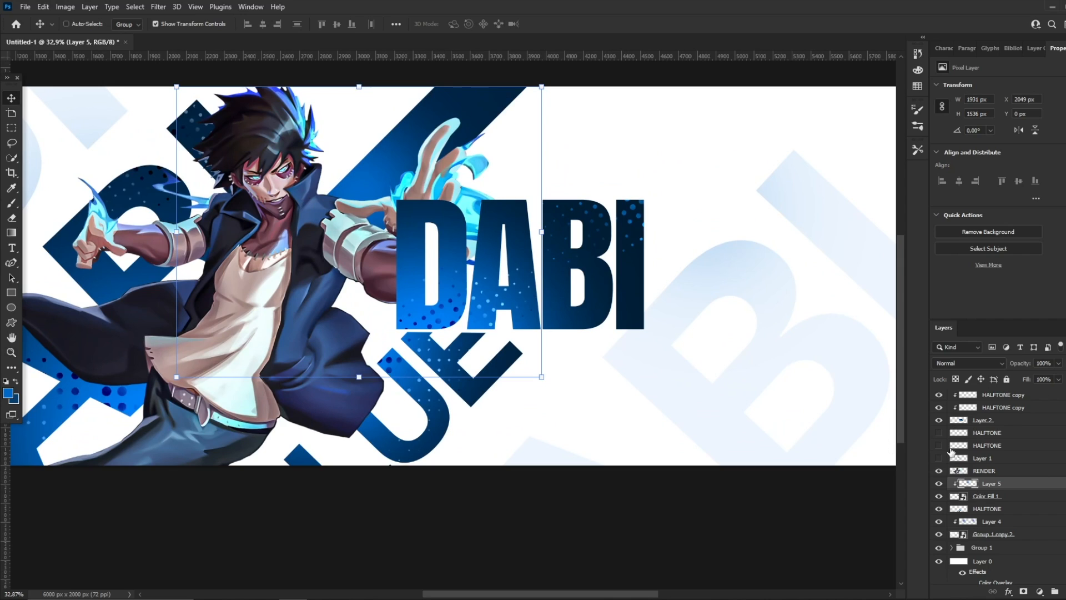
left_click(941, 447)
left_click(987, 446)
key("ctrl+c")
left_click(1004, 487)
key("ctrl+v")
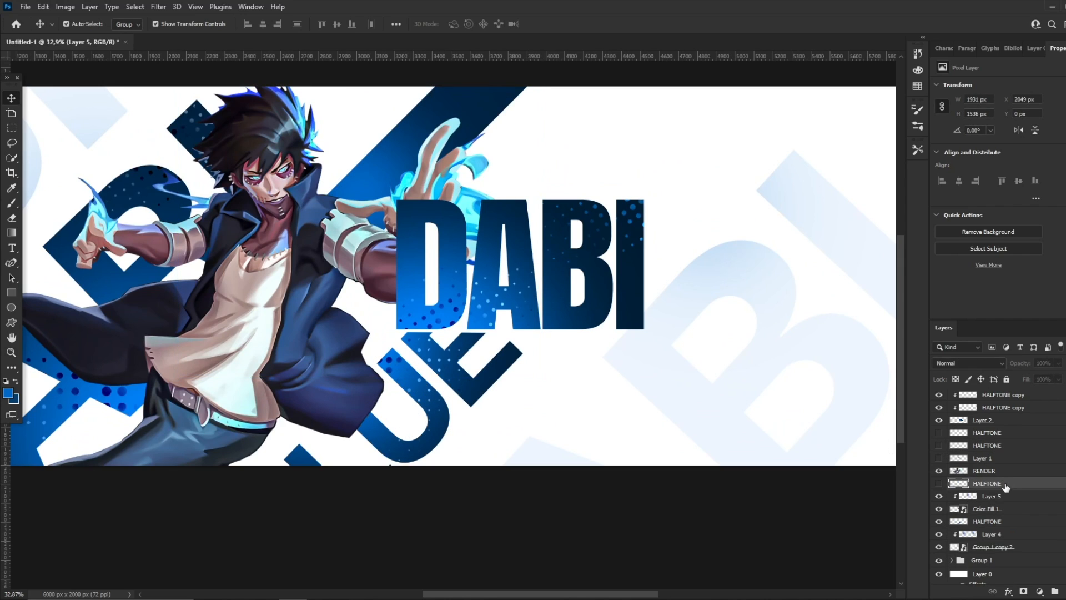
mouse_move(1005, 488)
left_mouse_down()
mouse_move(1004, 500)
mouse_move(1004, 484)
left_mouse_up()
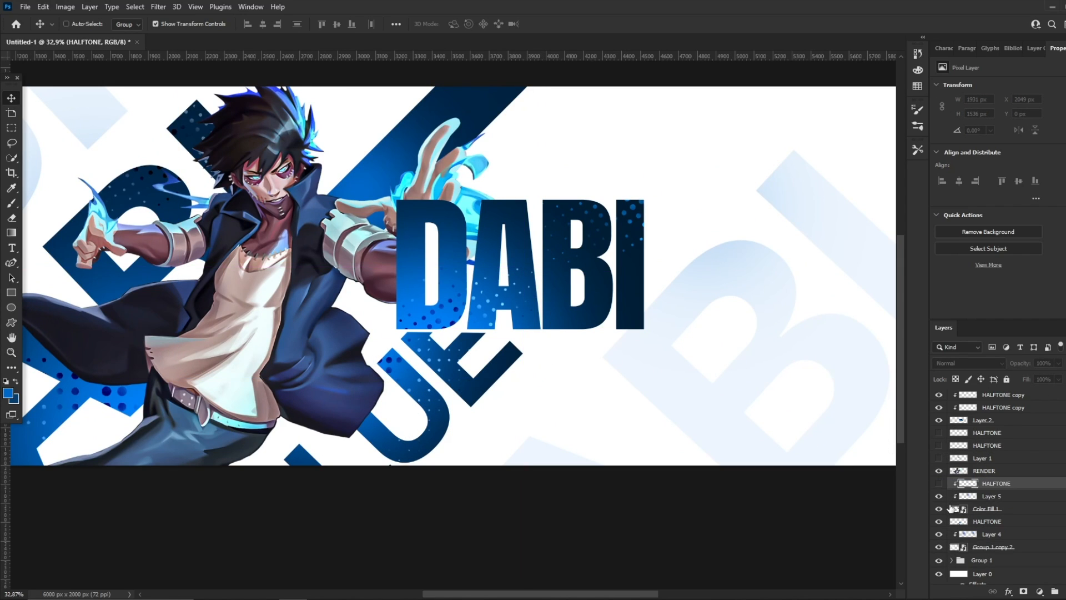
left_click(940, 484)
- Scale the halftone copy to 123.17%, position it over the band's lower end and set its blend mode to Linear Light
left_click_drag(670, 379, 581, 318)
left_click_drag(438, 203, 469, 204)
left_click_drag(451, 197, 437, 203)
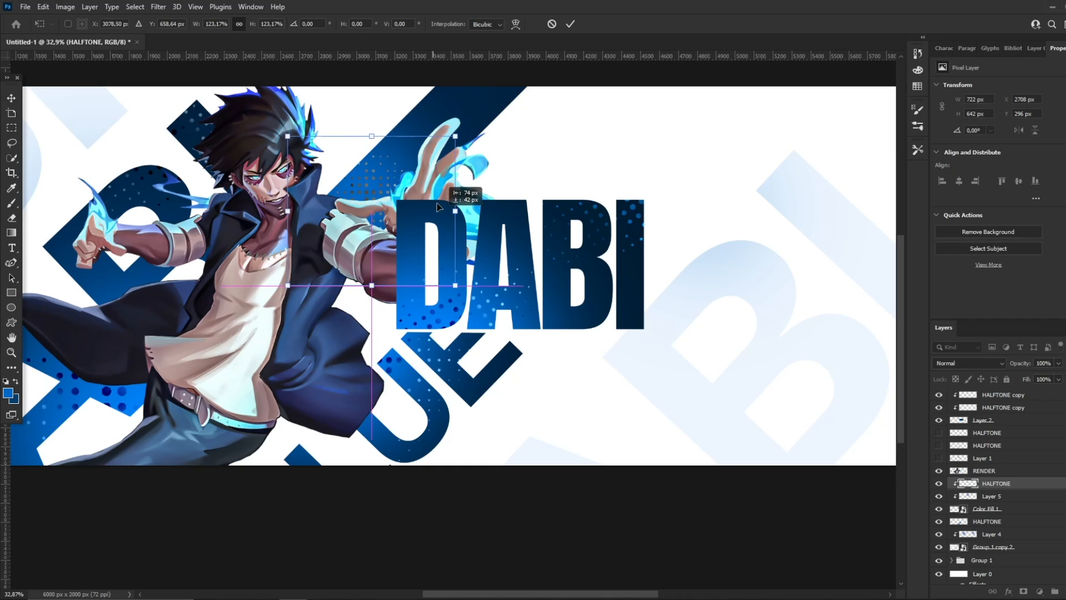
left_click(570, 24)
left_click(969, 363)
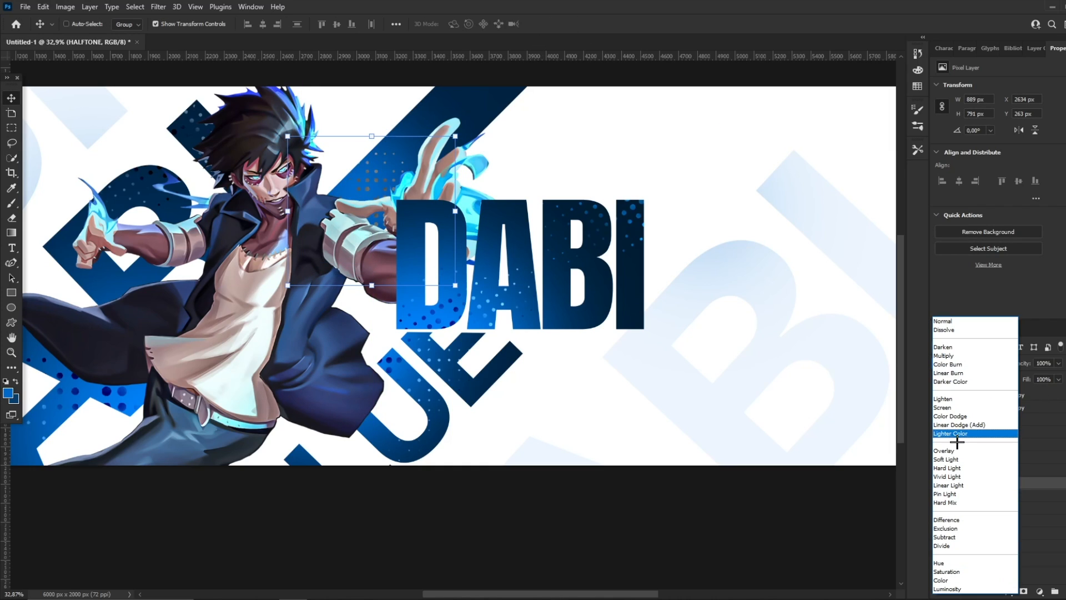
left_click(970, 483)
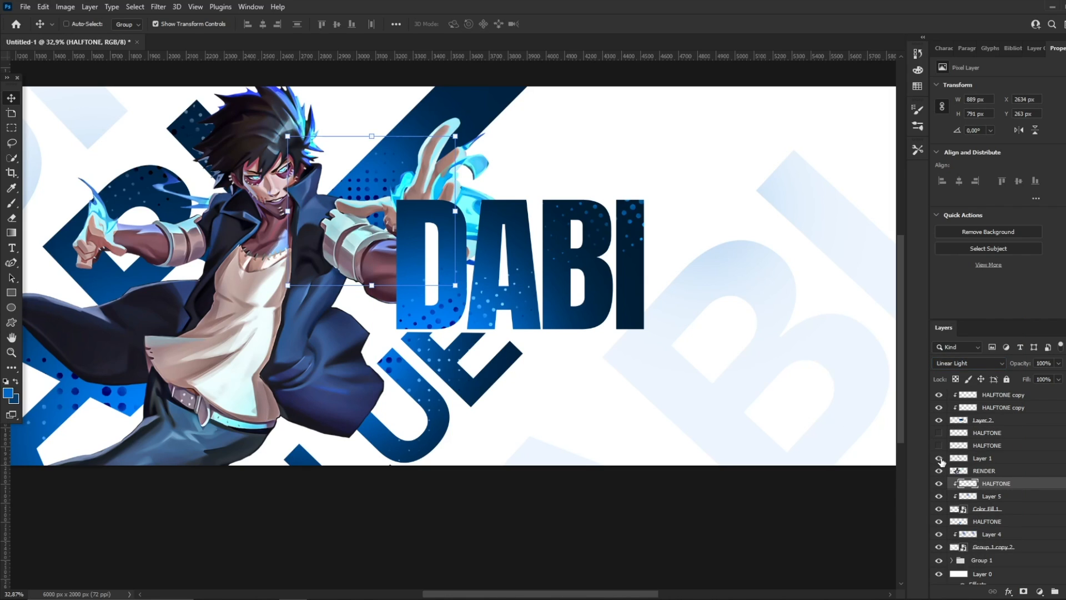
- Add a visible, clipped copy of the fine-dot HALFTONE layer over the diagonal band's upper part and set its blend mode to Overlay
left_click(939, 458)
left_click(939, 446)
left_click_drag(985, 433, 998, 499)
left_click(938, 498)
scroll(611, 294, "up", 1)
left_click_drag(494, 285, 520, 176)
left_click(957, 362)
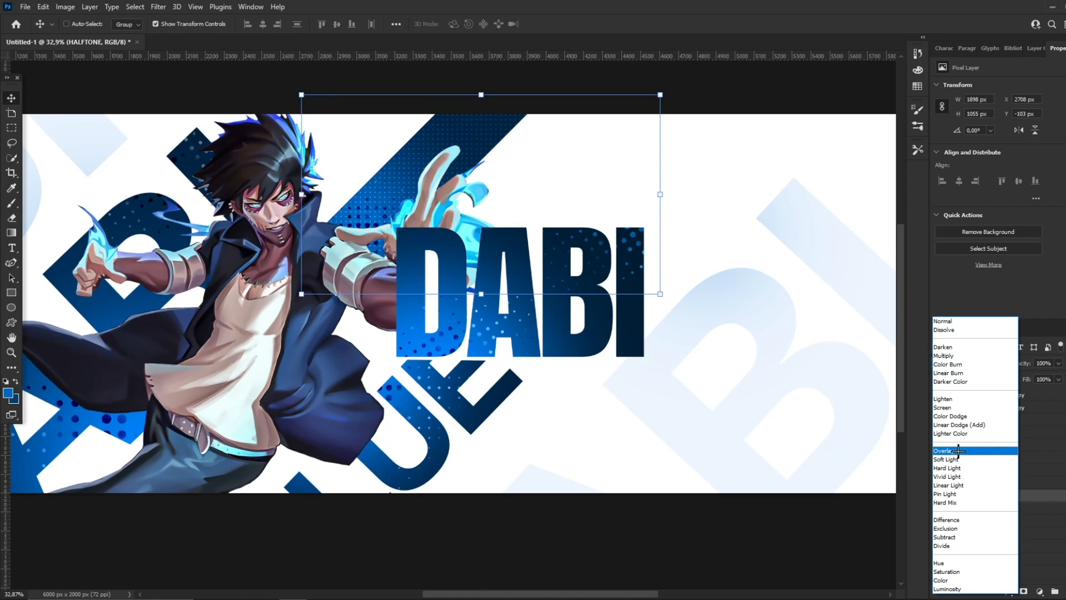
left_click(958, 450)
- Erase the fine halftone dots around the band's lower end with a soft 432 px eraser at 0% hardness
key("e")
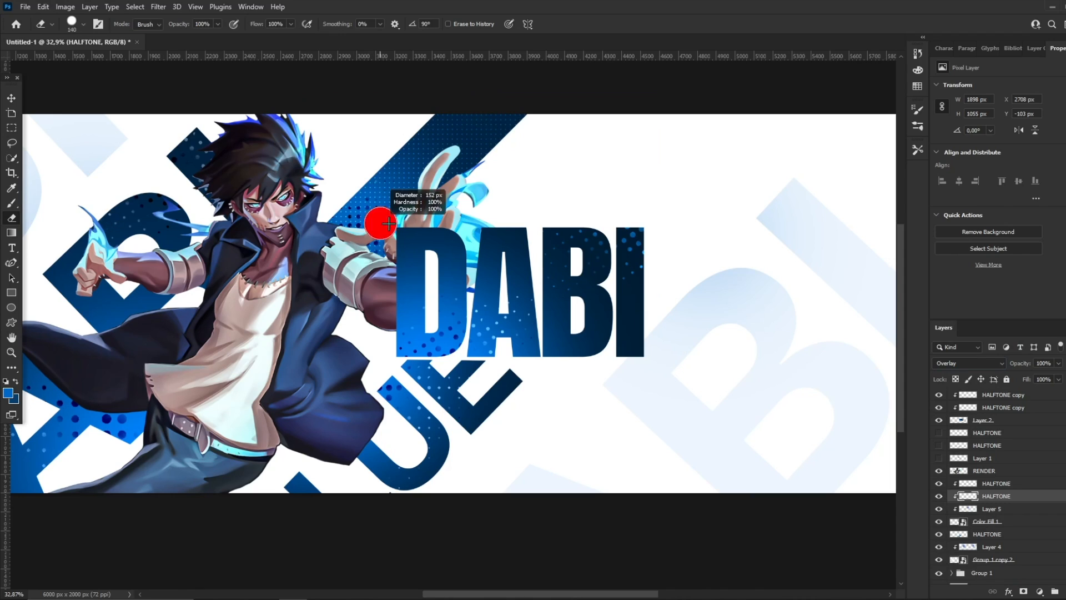
right_click(406, 223)
left_click_drag(380, 227, 396, 229)
right_click(525, 256)
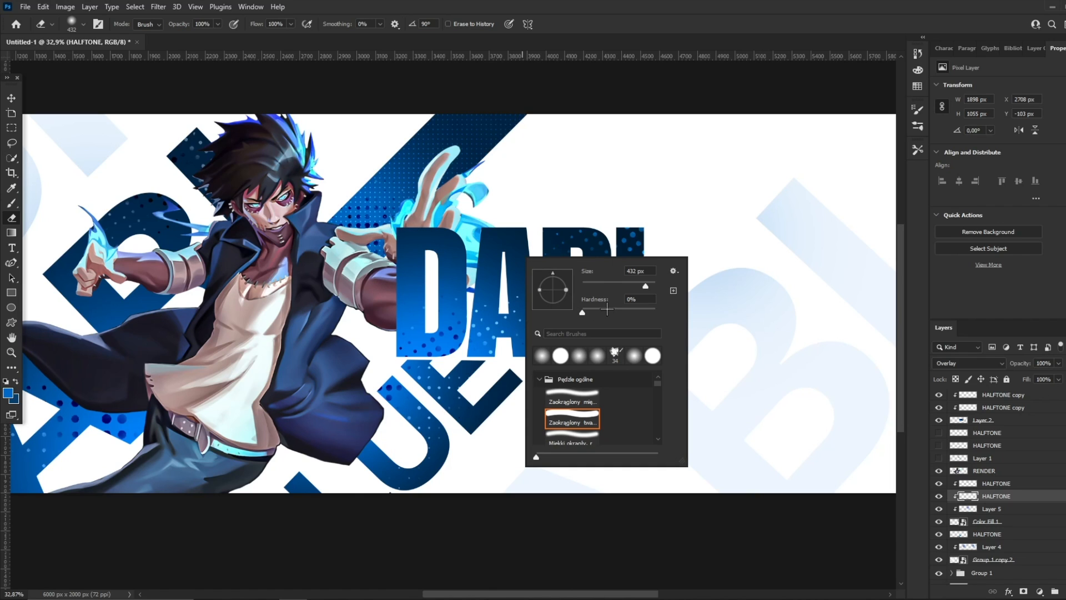
left_click(373, 226)
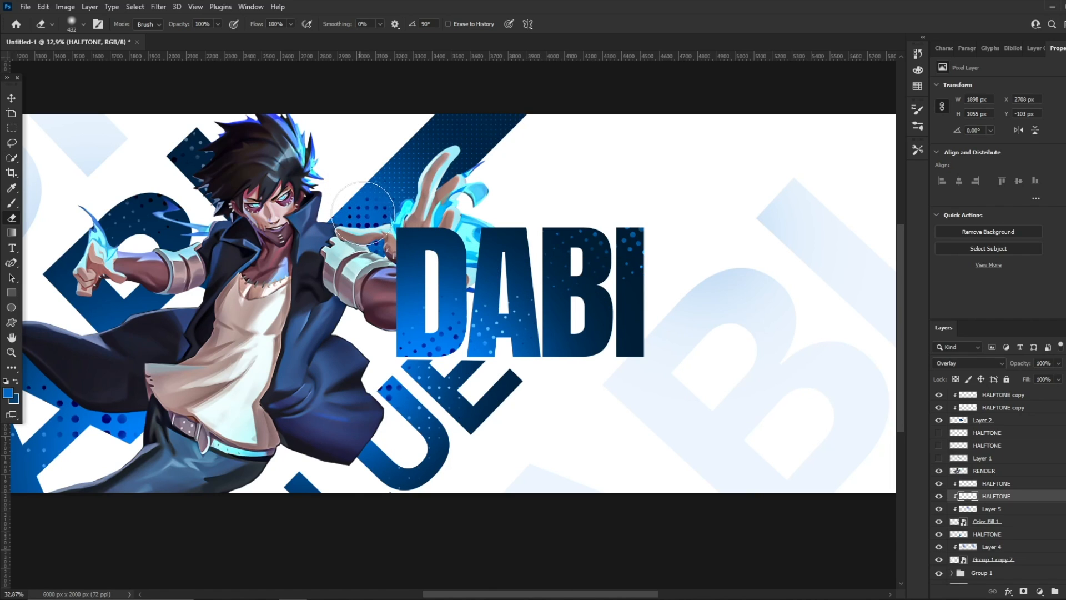
left_click(12, 353)
left_click_drag(332, 185, 408, 183)
left_click_drag(454, 153, 387, 156)
left_click_drag(438, 151, 553, 133)
- Add a new layer above the band's halftones and outline a narrow diagonal stripe about 910 × 781 px rising from behind the title
left_click(1000, 484)
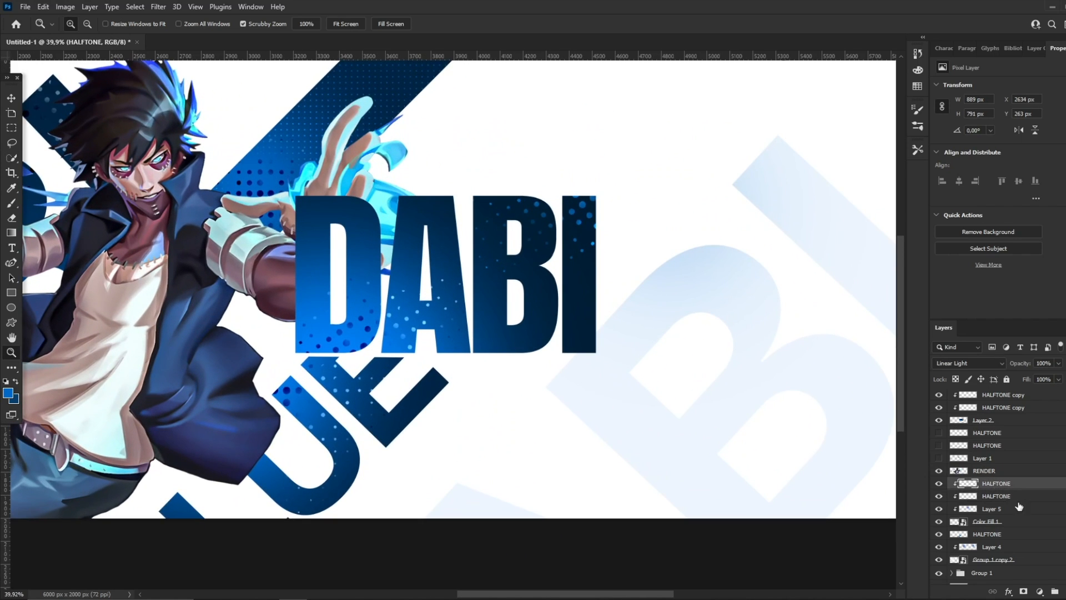
left_click(1065, 591)
left_click_drag(437, 188, 401, 189)
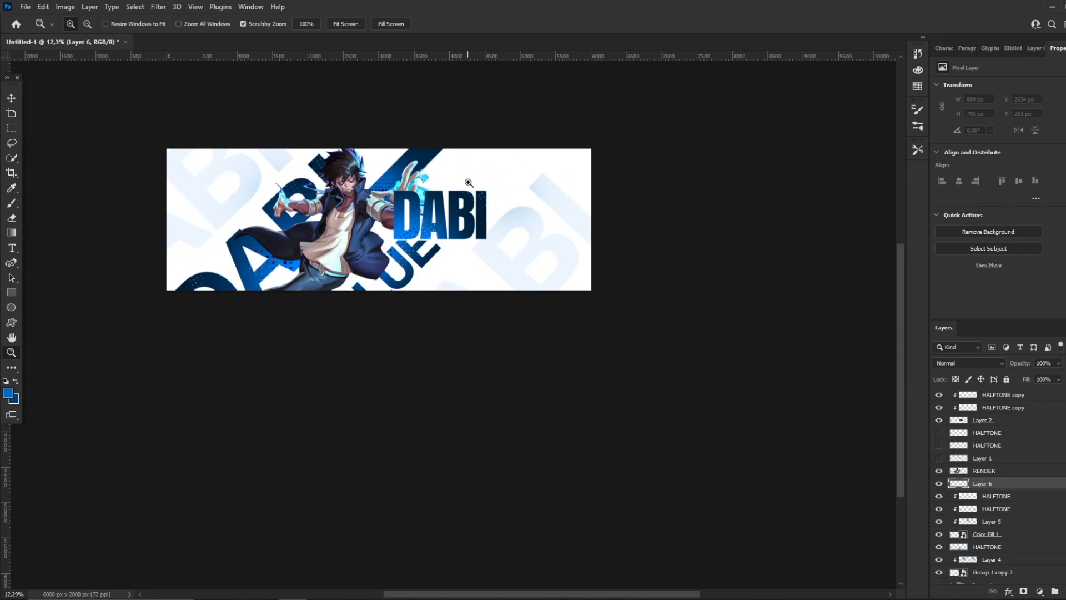
left_click_drag(469, 183, 528, 178)
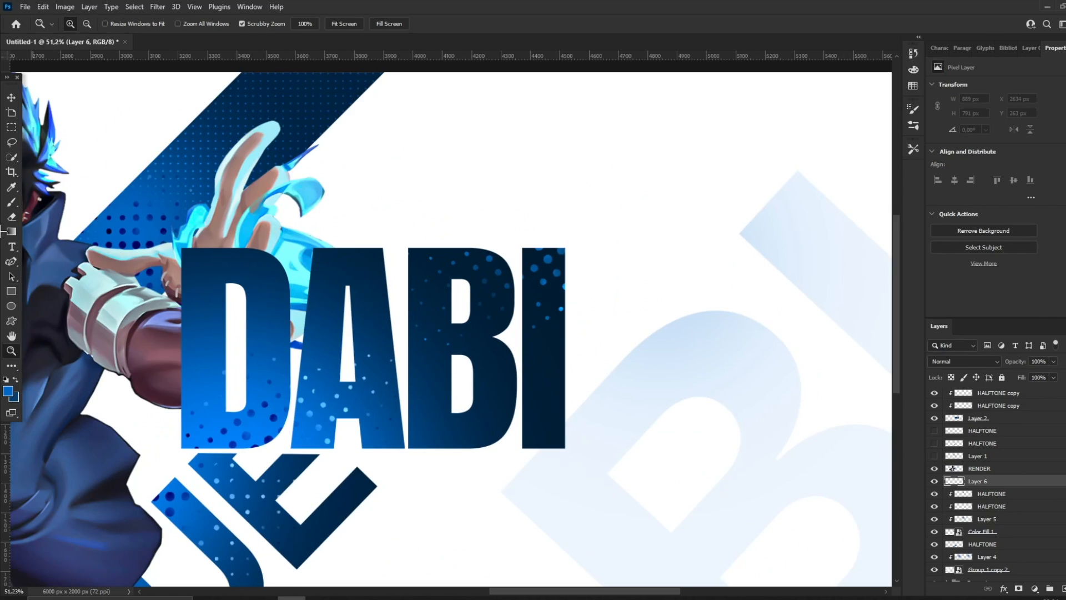
key("l")
left_click(332, 293)
left_click(356, 314)
left_click(332, 293)
- Fill the narrow stripe selection with a solid colour layer in dark navy sampled from the title
left_click(1035, 589)
left_click(1011, 381)
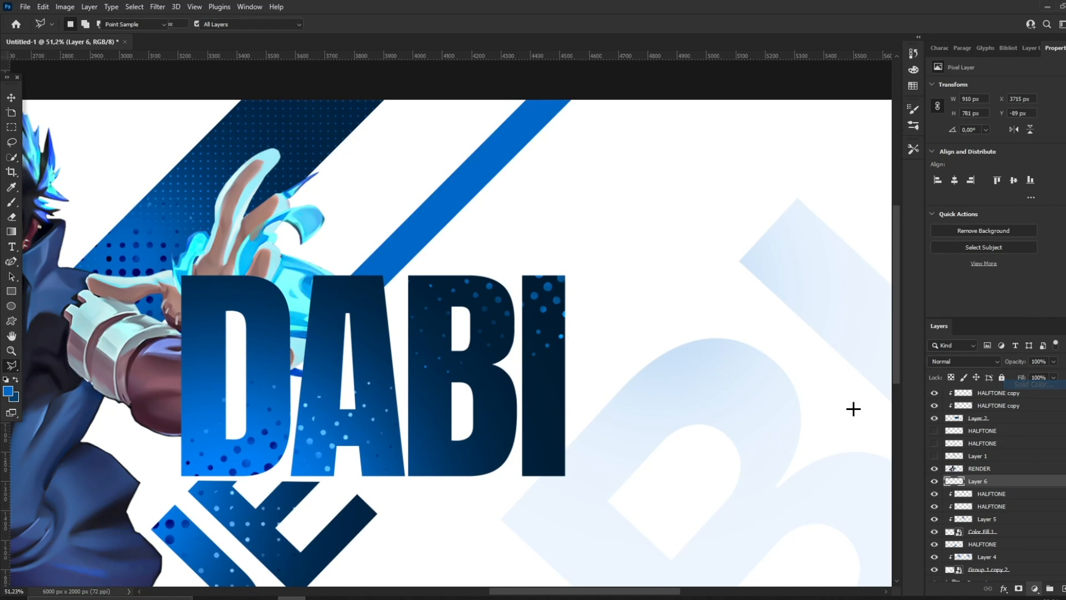
left_click(544, 400)
left_click(831, 364)
- Add a layer beneath the navy stripe's fill and outline a wider diagonal stripe about 1038 × 683 px alongside it
key("z")
left_click_drag(538, 133, 544, 132)
left_click(1063, 588, "ctrl")
scroll(576, 131, "up", 3)
key("l")
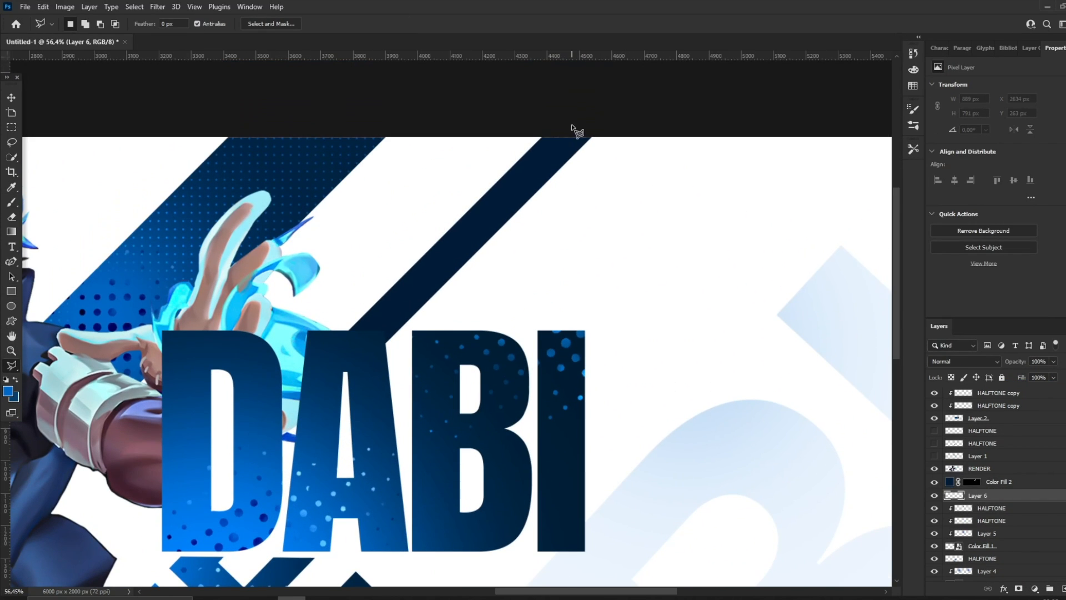
left_click(361, 348)
left_click(583, 127, "shift")
left_click(697, 138, "shift")
left_click(361, 347)
- Fill the wider stripe selection with a solid colour layer in bright blue
left_click(1035, 589)
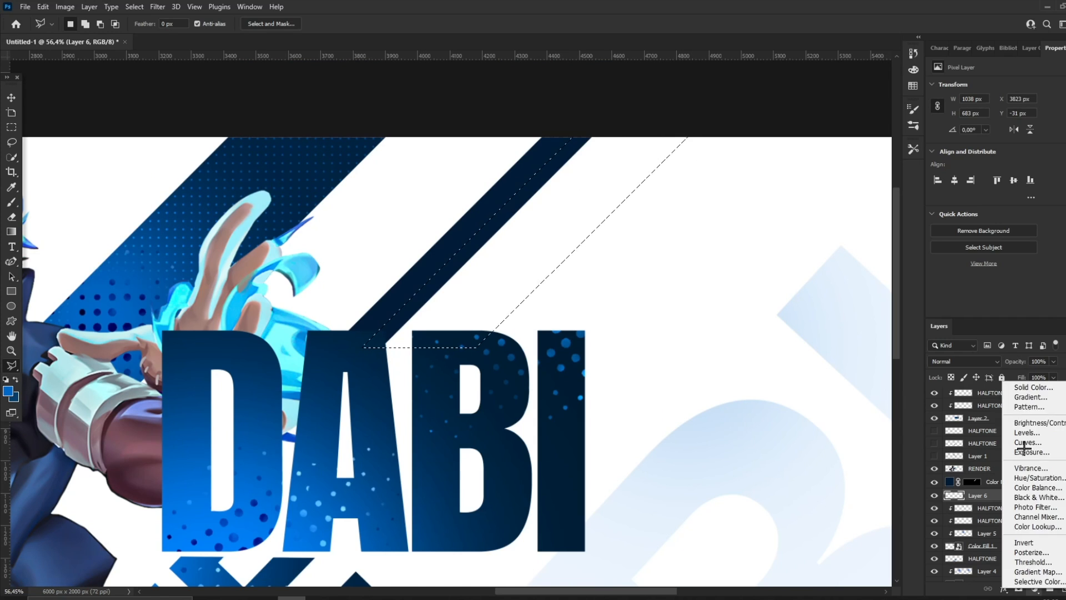
left_click(1022, 386)
left_click_drag(701, 384, 740, 361)
left_click(830, 364)
- Convert the navy stripe to a smart object and paint soft blue over its lower end on a new clipped layer
key("z")
left_click_drag(491, 167, 425, 168)
left_click_drag(480, 191, 545, 191)
right_click(1016, 485)
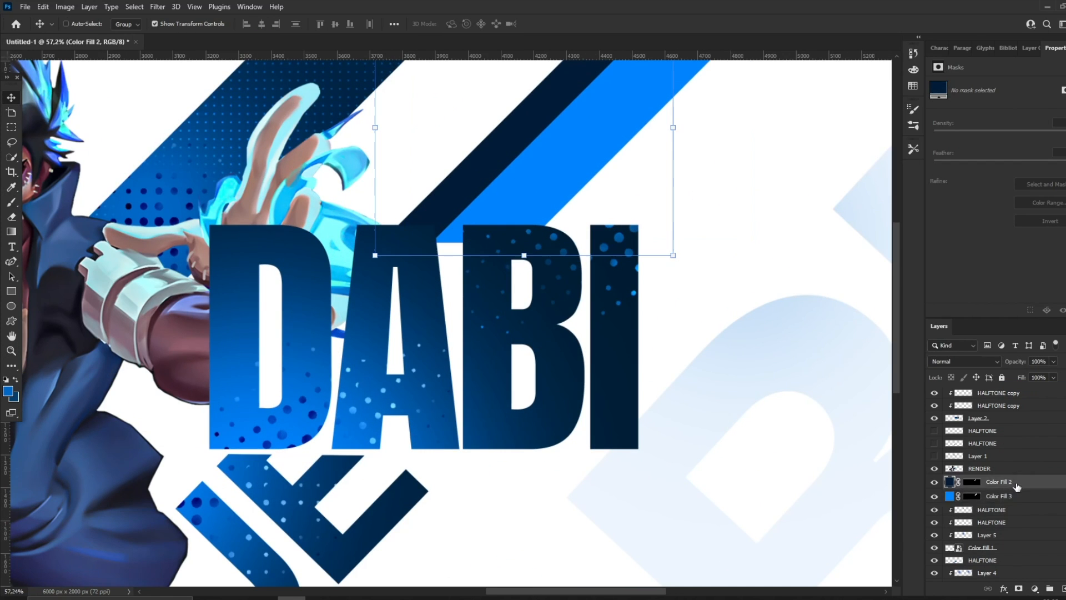
left_click(911, 269)
left_click(1063, 589)
right_click(1020, 482)
left_click(919, 331)
key("b")
left_click(414, 236)
- Convert the bright blue stripe to a smart object and paint soft sampled navy over its lower end on a new clipped layer
right_click(1016, 504)
left_click(992, 179)
left_click(1063, 589)
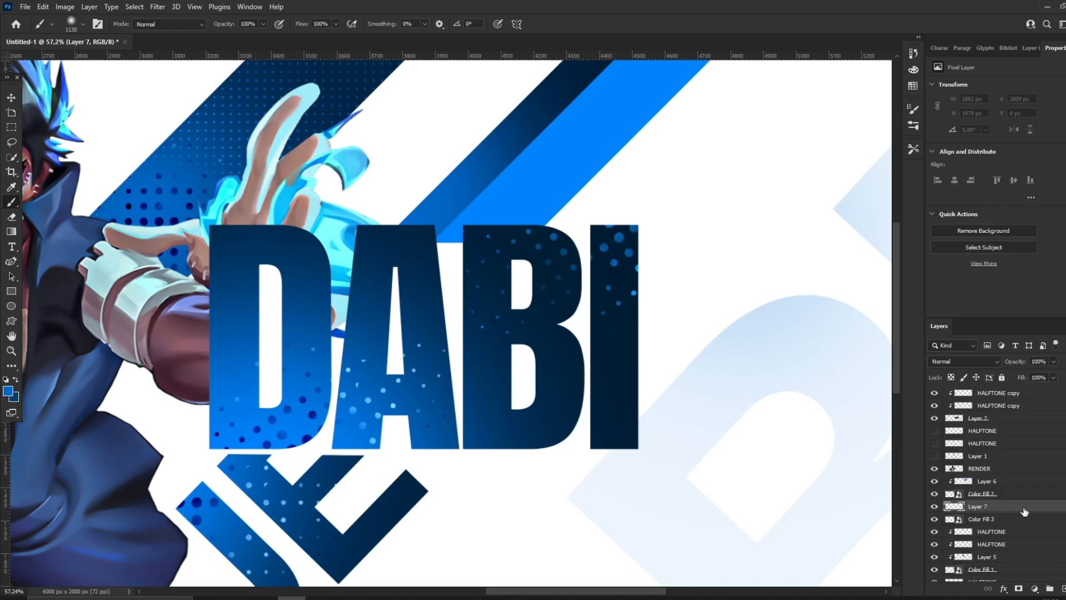
right_click(1025, 507)
left_click(988, 242)
left_click(543, 108, "alt")
scroll(526, 223, "up", 2)
left_click(489, 316)
left_click(531, 316)
- Merge both narrow stripes and their shading layers, from Layer 6 down to Color Fill 3, into one layer
left_click(14, 350)
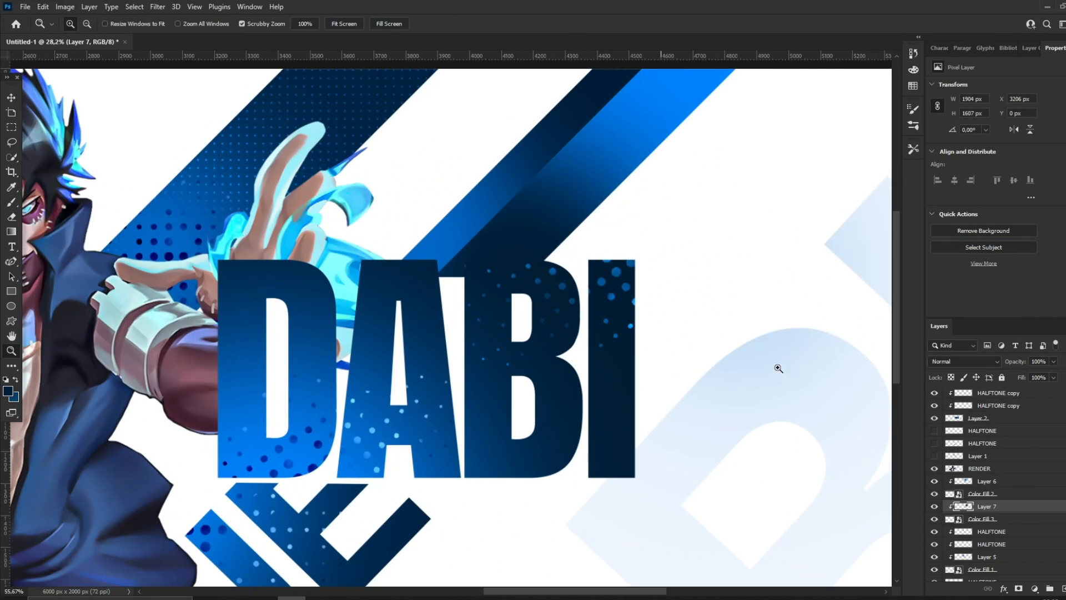
left_click(992, 482)
left_click(990, 518, "shift")
right_click(1000, 519)
left_click(986, 183)
- Switch to the Eraser and set up a hard round 114 px brush with 100% hardness for trimming the merged stripes
left_click(11, 98)
left_click(11, 351)
left_click_drag(570, 251, 622, 250)
left_click(11, 217)
left_click(444, 244)
left_click(536, 239)
right_click(452, 265)
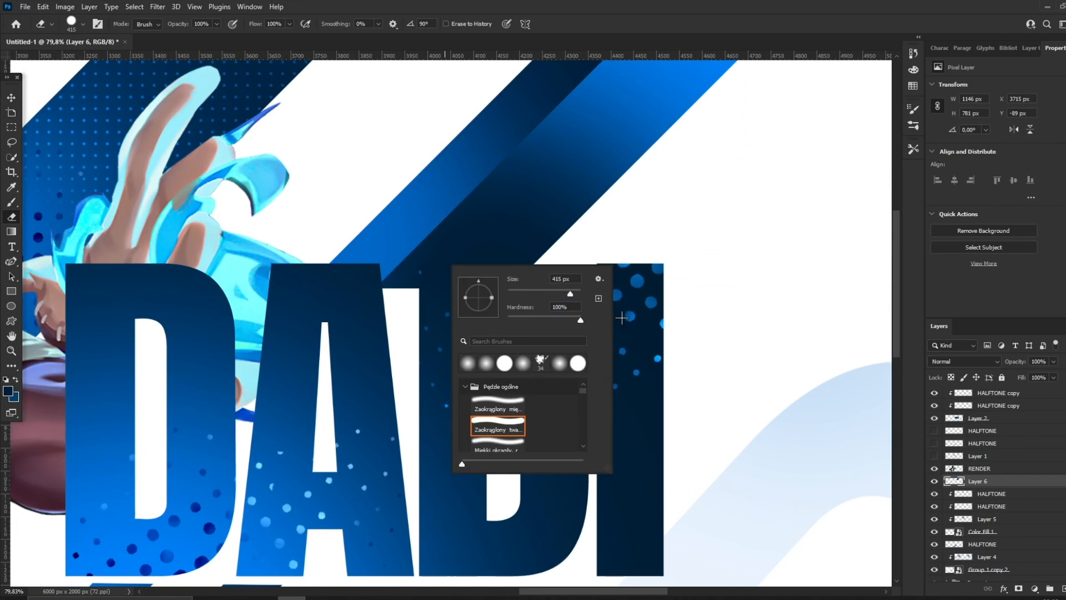
- Try to erase the merged stripes' lower ends along a straight line above the title
left_click(344, 280)
left_click(563, 278, "shift")
key("ctrl+z")
left_click(318, 286, "shift")
key("ctrl+z")
left_click(552, 284, "shift")
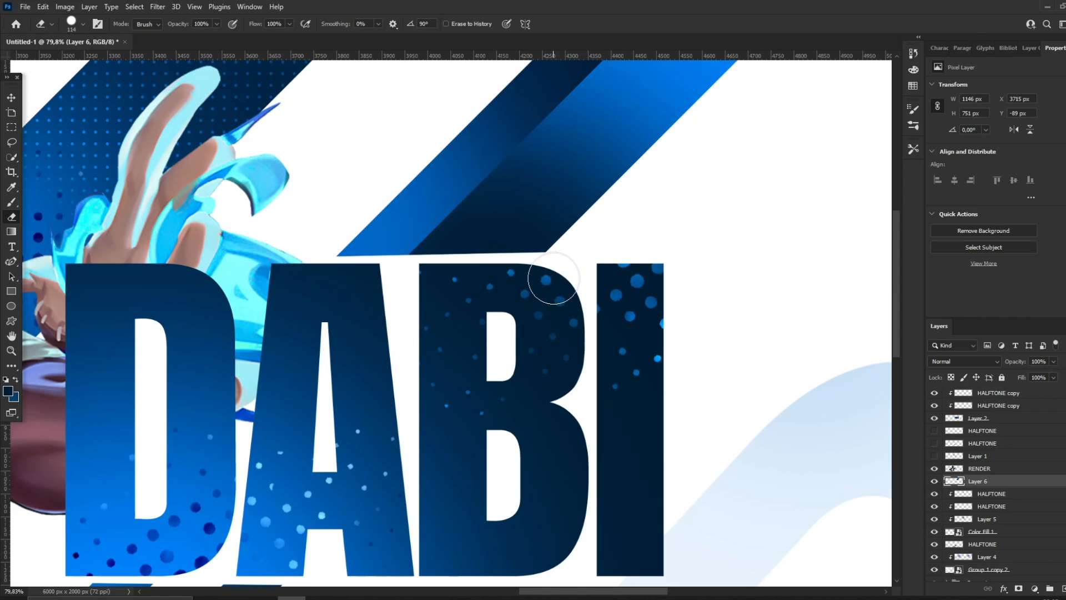
key("ctrl+z")
- Trim the merged stripes' lower ends with a straight eraser stroke, leaving a narrow gap above the title
left_click(324, 276)
left_click(573, 270, "shift")
key("ctrl+z")
left_click(321, 273, "shift")
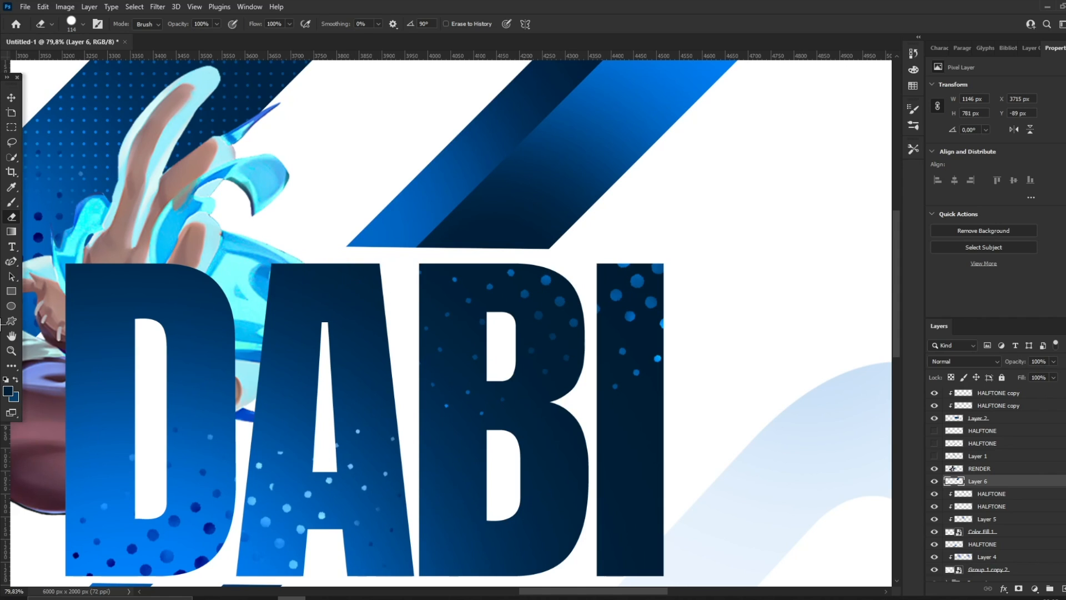
left_click(11, 351)
mouse_move(520, 157)
left_mouse_down()
mouse_move(477, 150)
mouse_move(540, 132)
mouse_move(488, 158)
mouse_move(527, 157)
left_mouse_up()
- Copy a hidden HALFTONE layer directly above the merged stripes and clip it to them
left_click(11, 98)
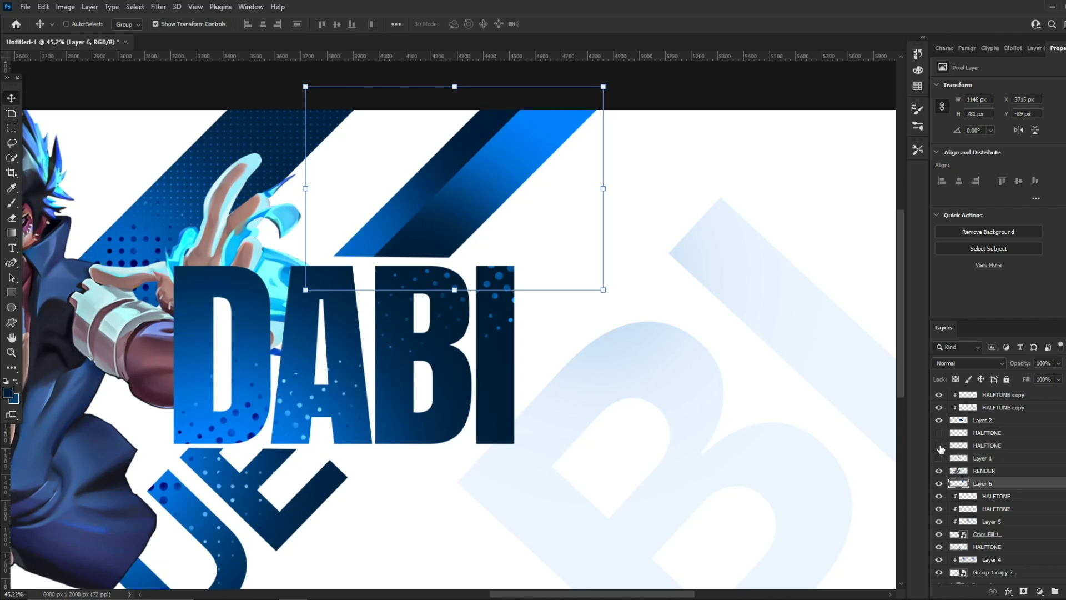
left_click(980, 450)
left_click(986, 483)
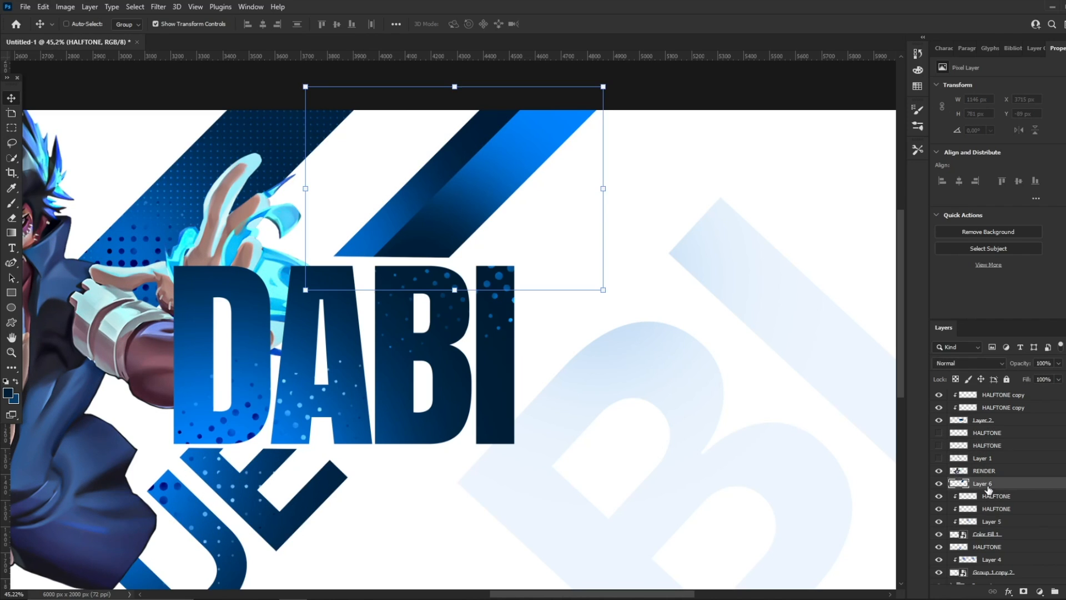
right_click(1014, 481)
left_click(891, 332)
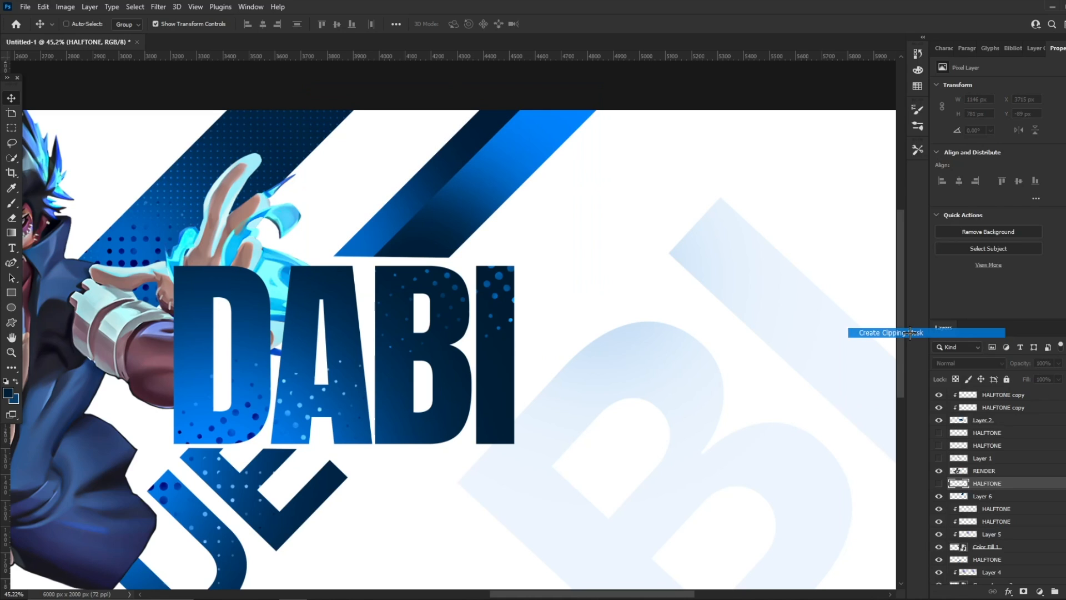
- Fit the clipped halftone over the merged diagonal stripes and set its blend mode to Linear Light
left_click_drag(543, 345, 566, 225)
left_click_drag(542, 228, 547, 192)
key("Return")
left_click(961, 364)
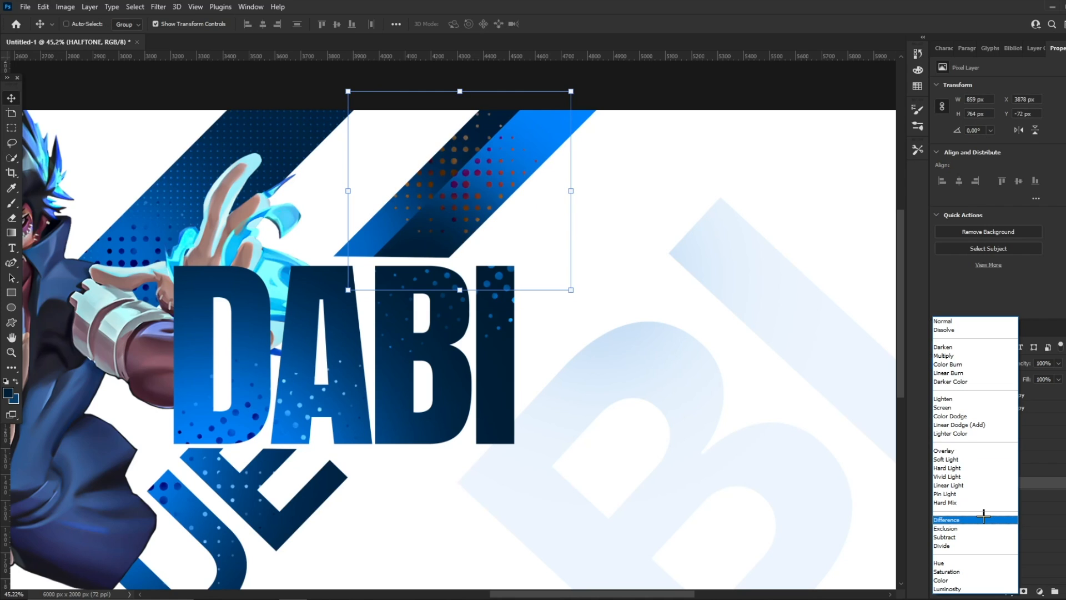
left_click(989, 487)
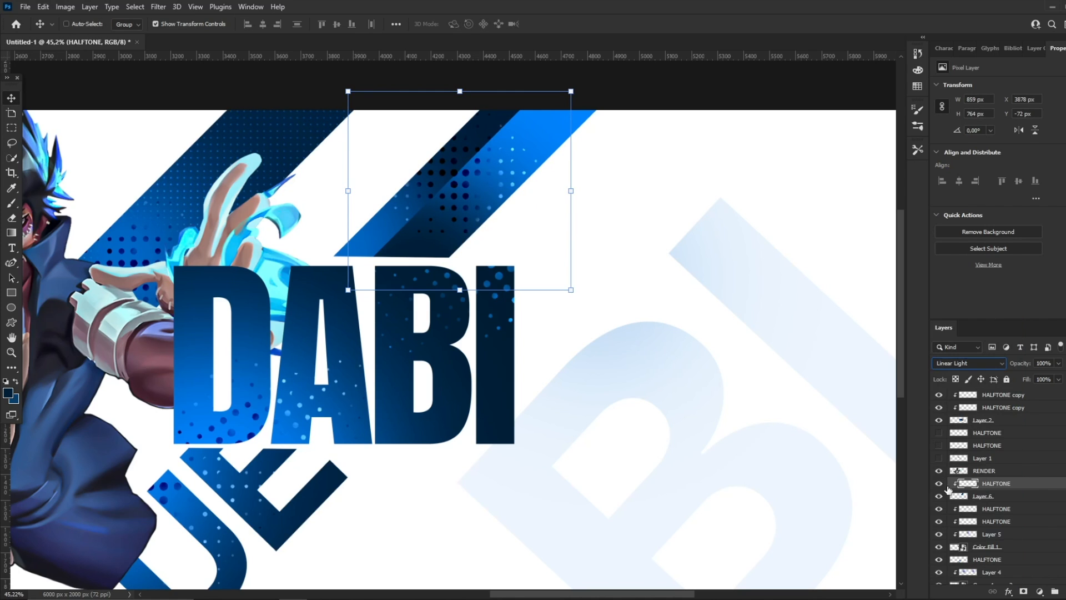
left_click_drag(762, 453, 775, 445)
- Open the RENDER layer in the Camera Raw Filter and set Noise Reduction to 86
left_click(11, 353)
left_click_drag(595, 113, 514, 142)
mouse_move(496, 151)
left_mouse_down()
mouse_move(550, 150)
mouse_move(428, 150)
mouse_move(485, 150)
mouse_move(405, 168)
mouse_move(447, 161)
mouse_move(417, 194)
mouse_move(464, 197)
mouse_move(373, 192)
mouse_move(417, 188)
left_mouse_up()
left_click(11, 99)
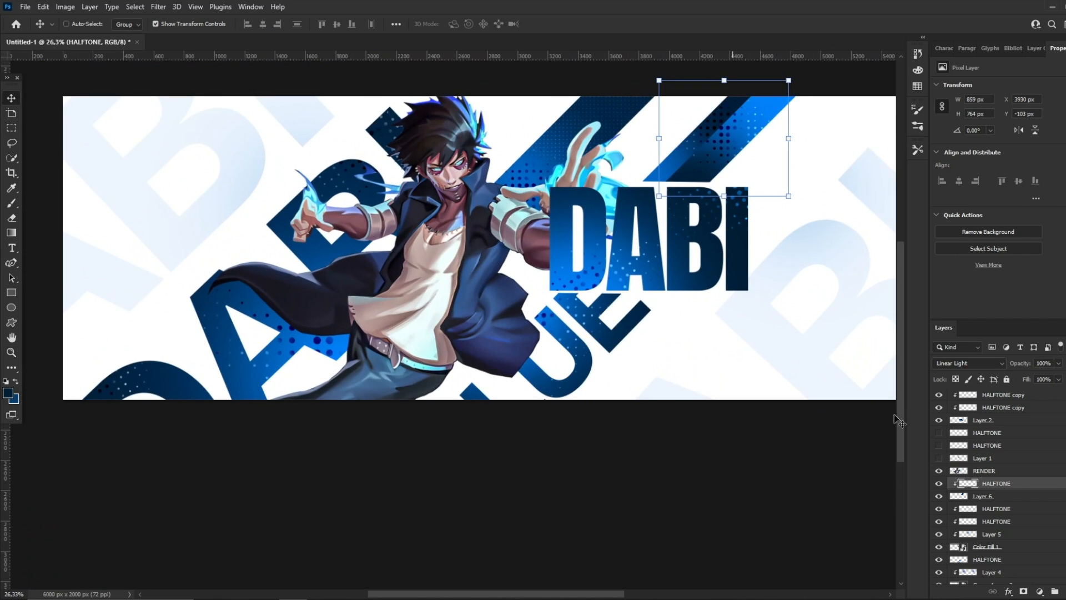
left_click(988, 472)
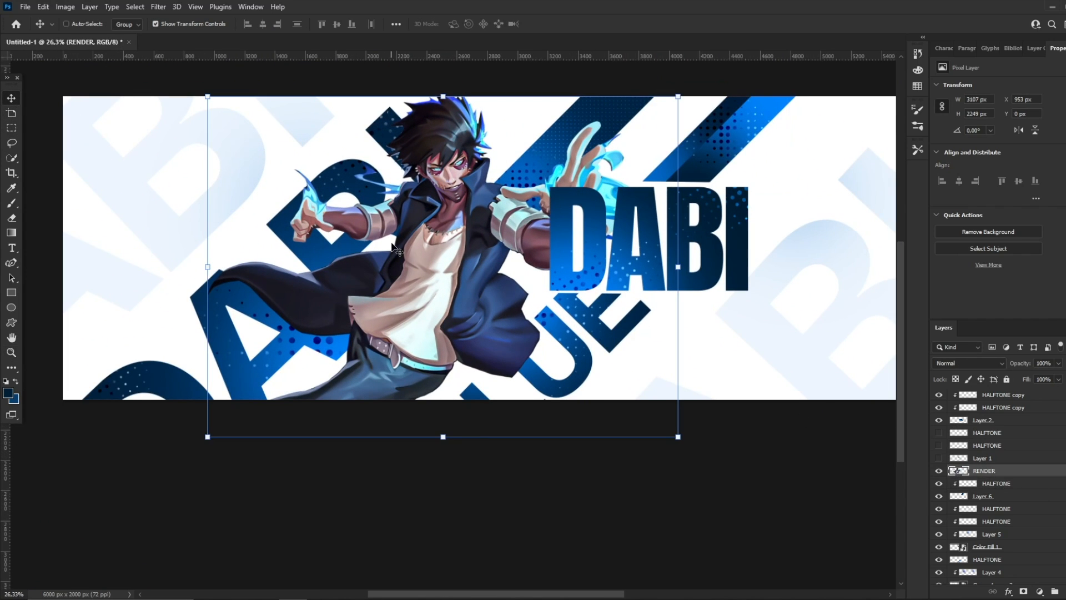
key("ctrl")
key("ctrl+shift+a")
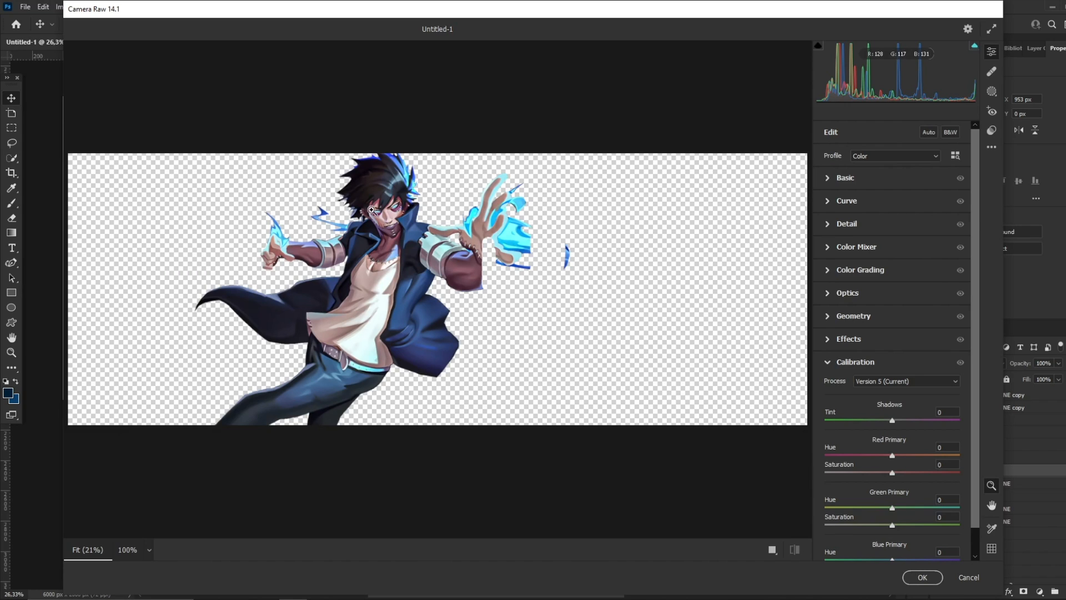
scroll(372, 210, "up", 8)
scroll(454, 213, "down", 3)
scroll(424, 214, "up", 3)
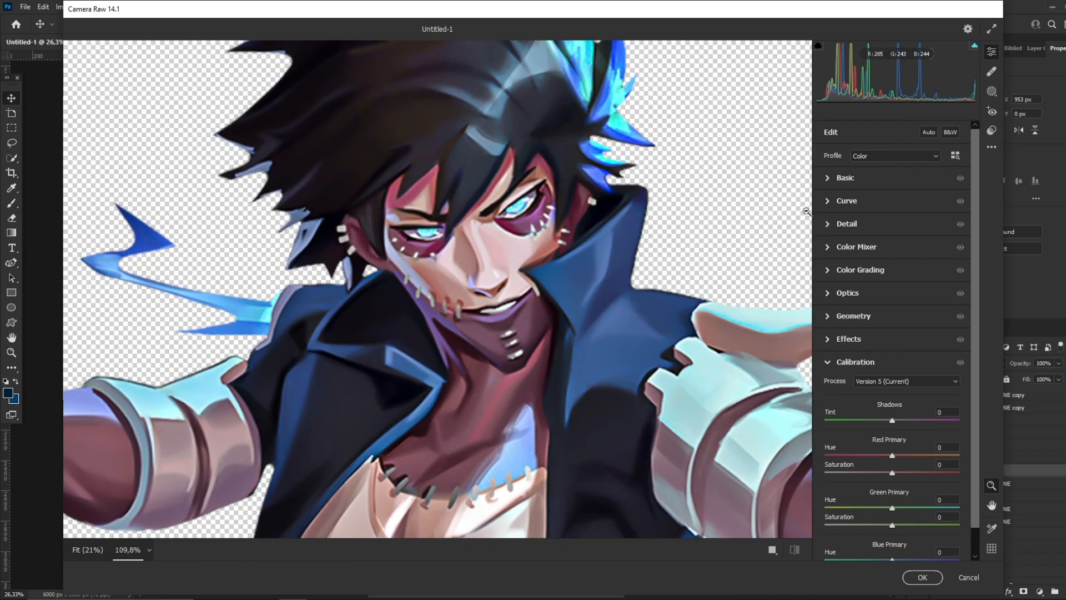
left_click(836, 225)
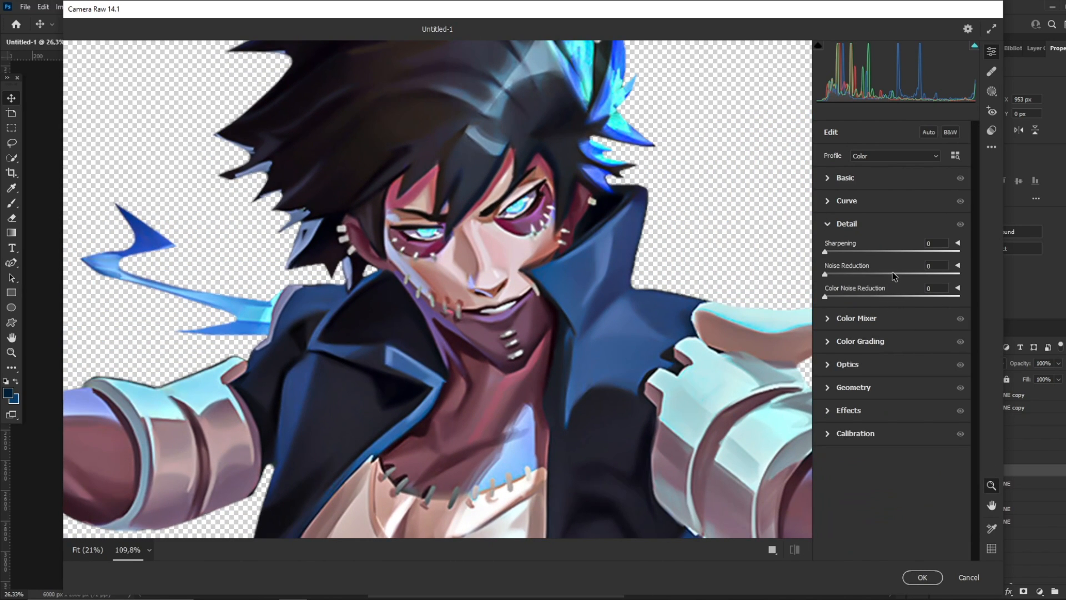
scroll(500, 180, "up", 2)
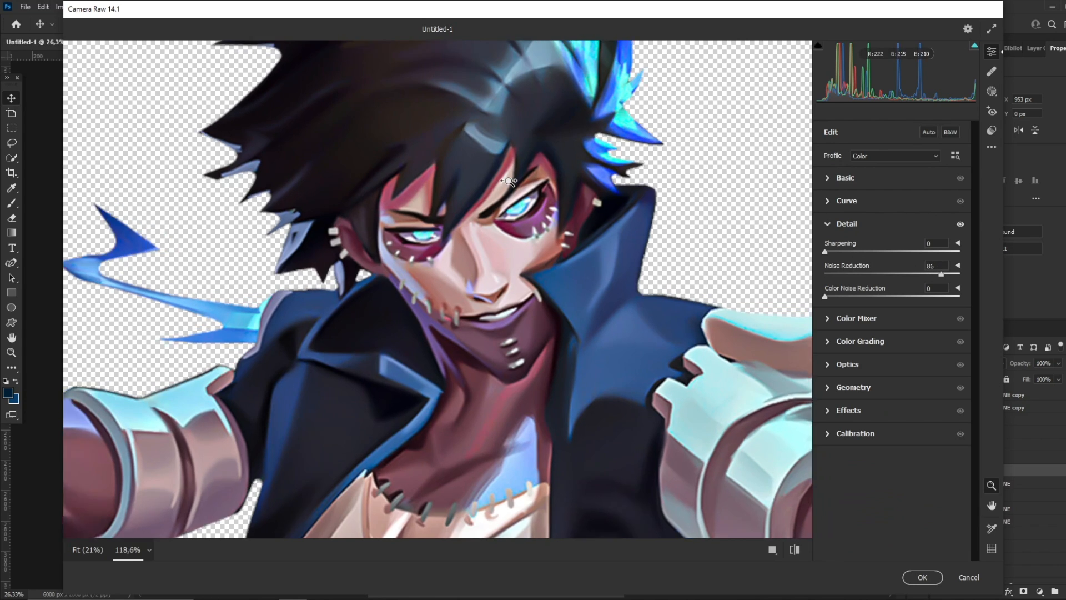
- Set the render's contrast to +46, shadows to +9 and whites to +5, and apply the Camera Raw adjustments
left_click(827, 179)
scroll(453, 173, "down", 5)
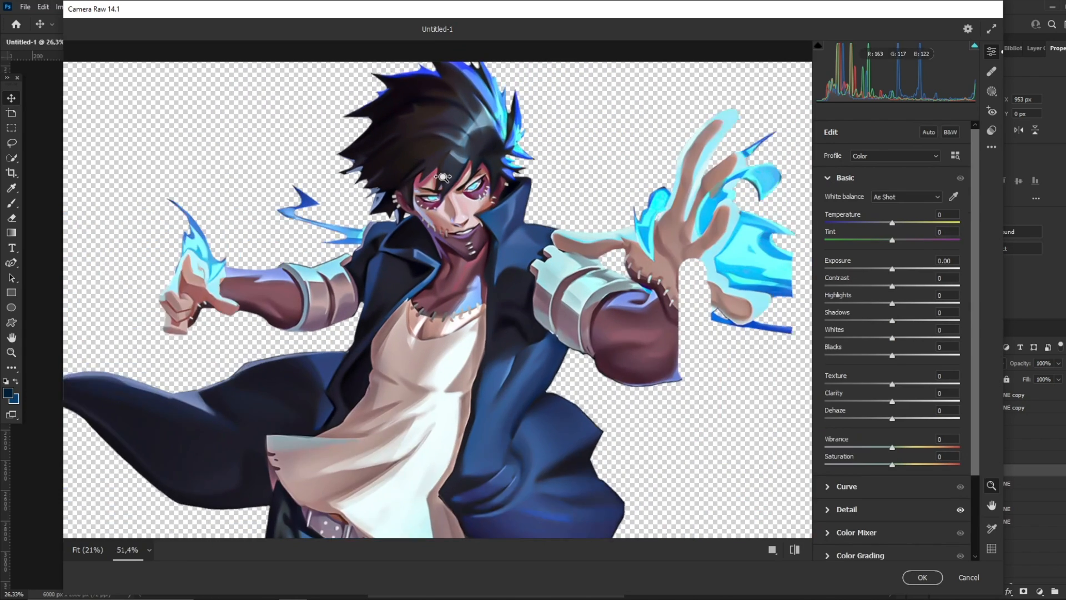
scroll(448, 180, "up", 3)
left_click(898, 286)
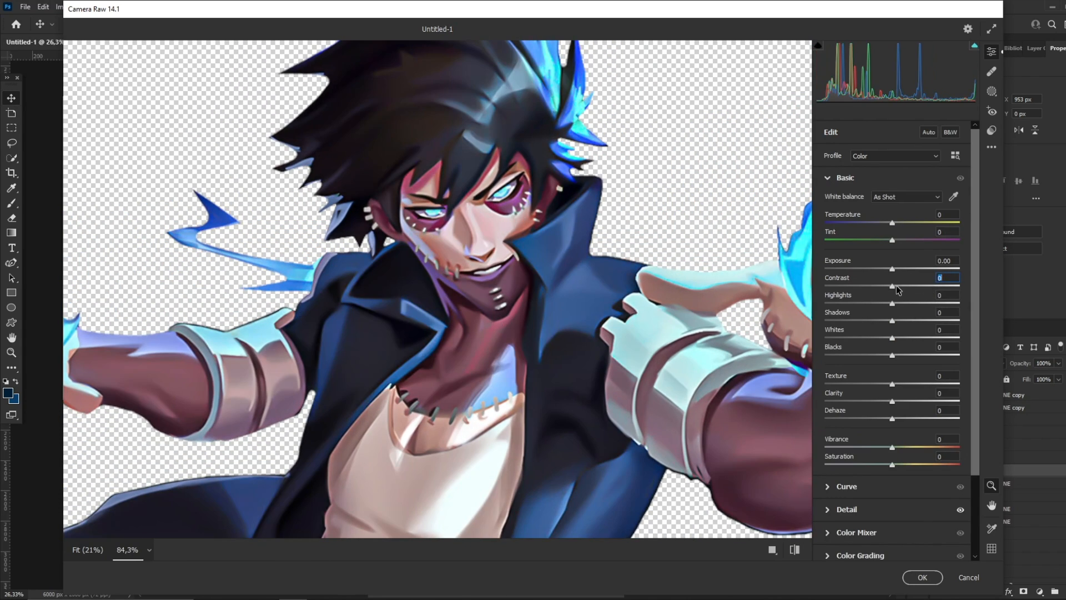
left_click_drag(900, 284, 895, 355)
left_click(894, 303)
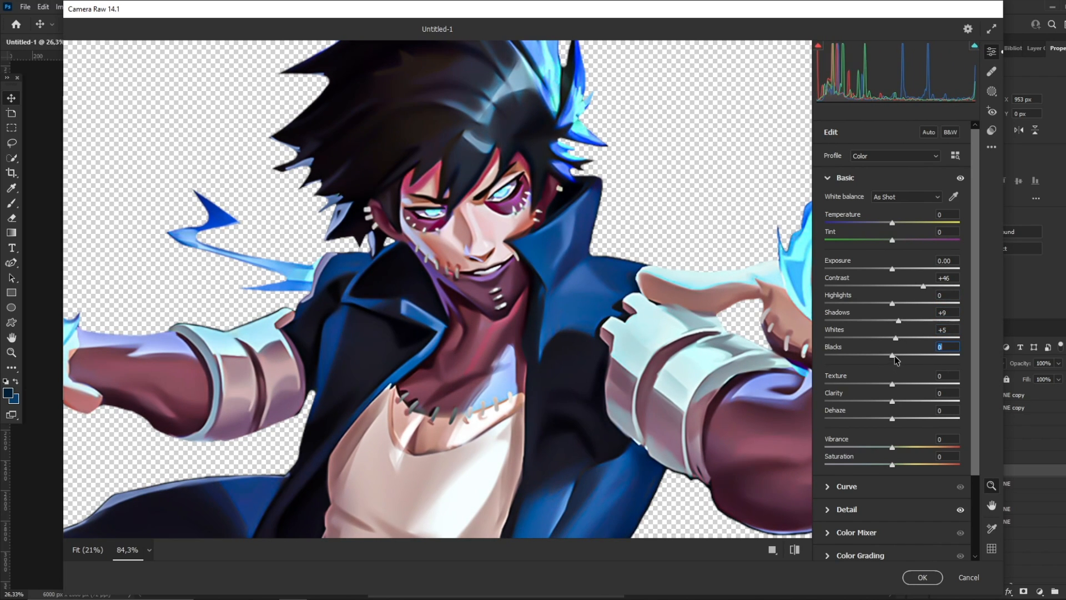
left_click(911, 407)
left_click(930, 583)
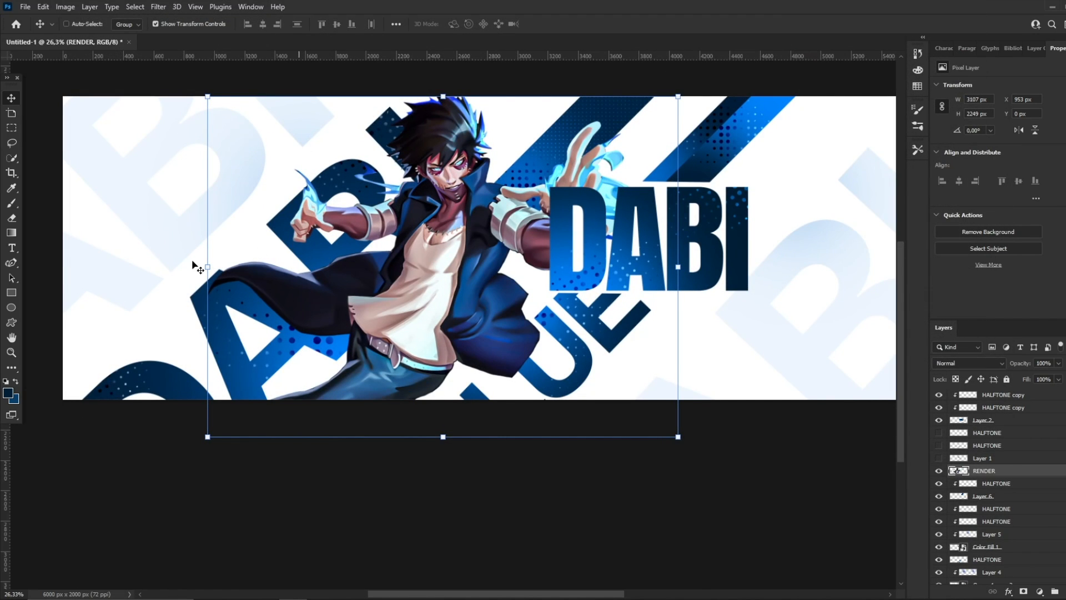
- Examine the adjusted character render against the whole banner at several zoom levels
left_click(11, 352)
left_click_drag(454, 183, 489, 159)
mouse_move(412, 171)
left_mouse_down()
mouse_move(322, 177)
mouse_move(453, 179)
mouse_move(447, 148)
left_mouse_up()
scroll(421, 162, "down", 10)
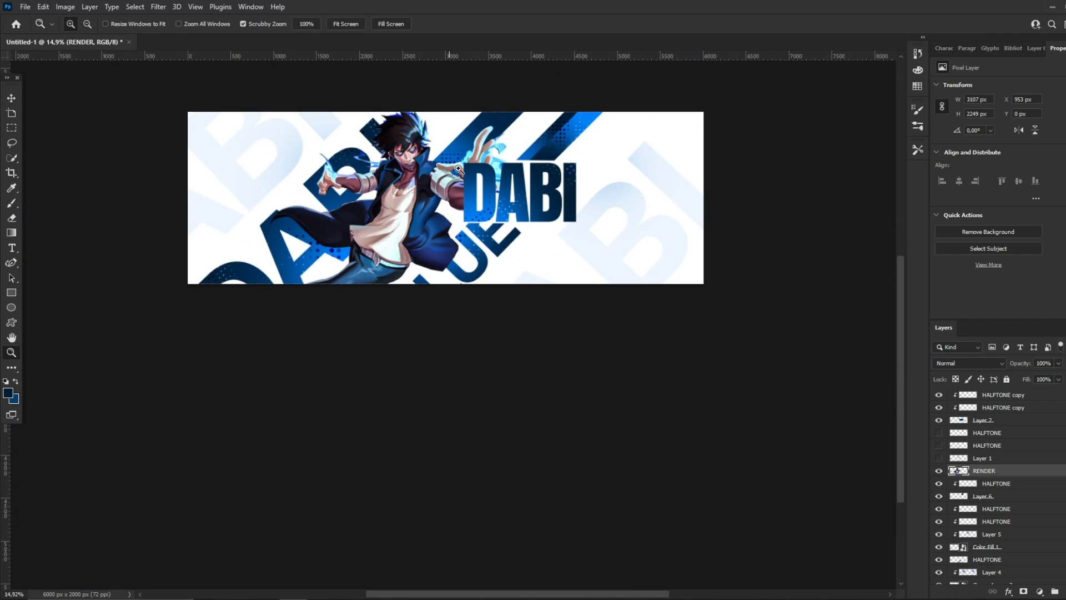
scroll(422, 163, "up", 5)
scroll(425, 165, "down", 3)
left_click_drag(428, 166, 476, 160)
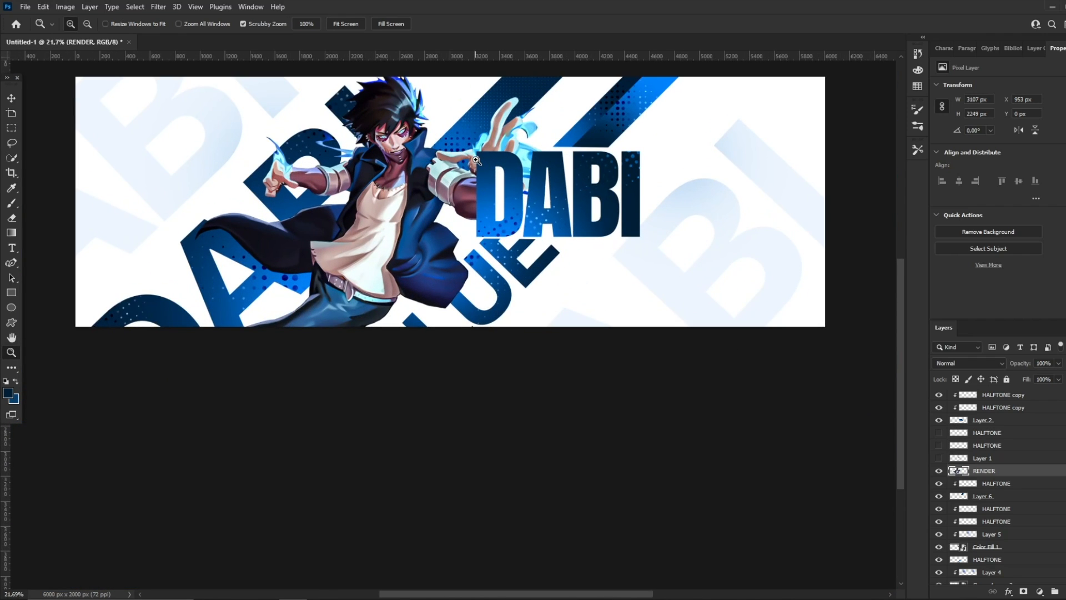
scroll(476, 161, "down", 3)
scroll(476, 161, "up", 4)
- Duplicate the RENDER layer and move the original directly above the Layer 0 background
key("v")
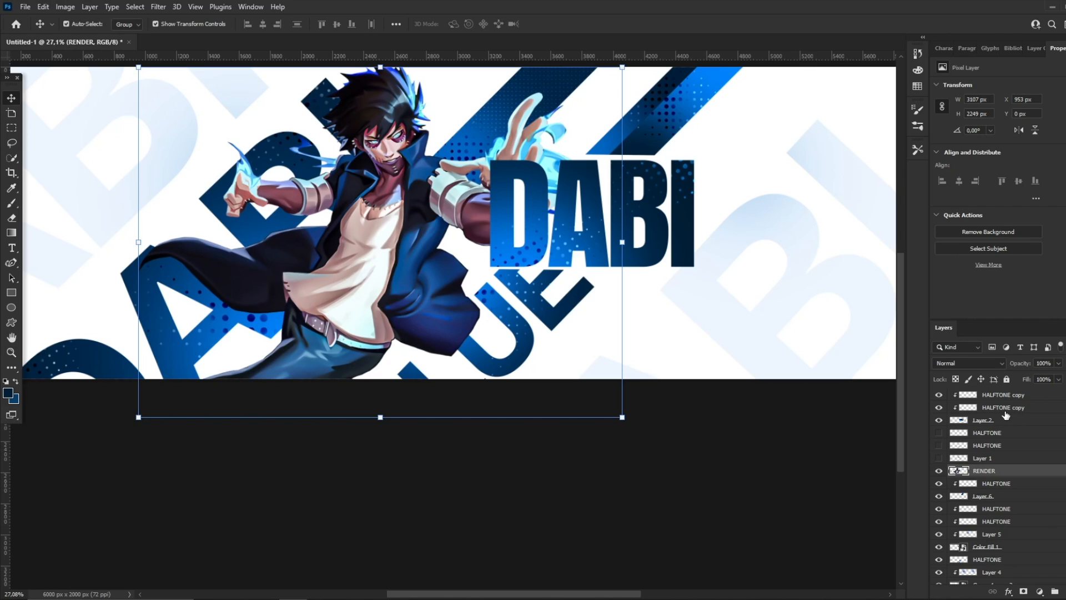
key("ctrl+j")
left_click_drag(988, 488, 990, 554)
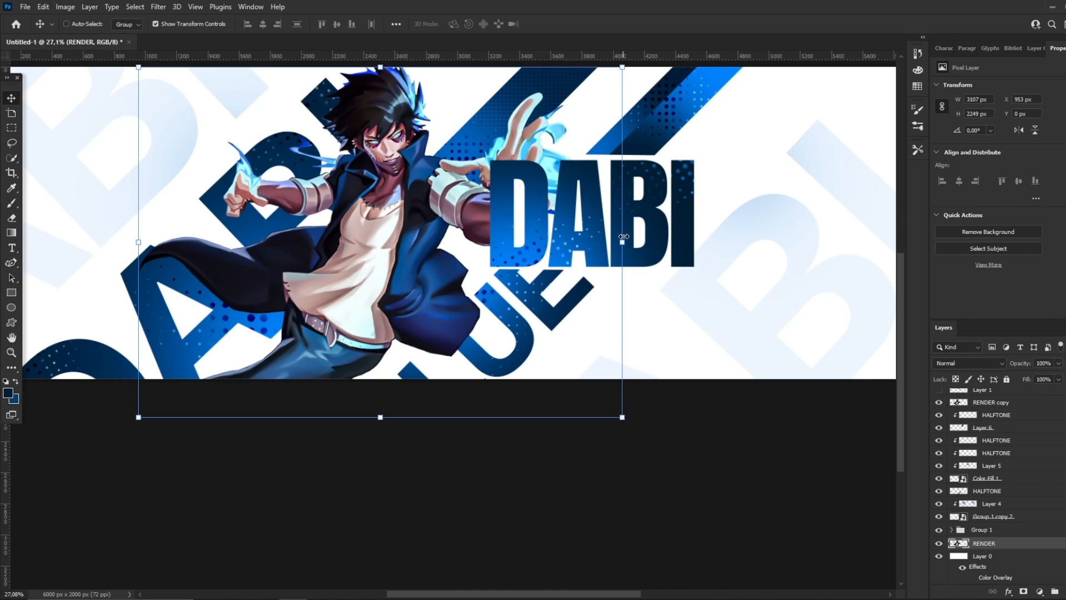
- Enlarge the lower render to about 197%, place it behind the title's right side and set its opacity to 14%
left_click_drag(623, 238, 781, 238)
left_click_drag(558, 252, 807, 284)
left_click_drag(707, 508, 730, 420)
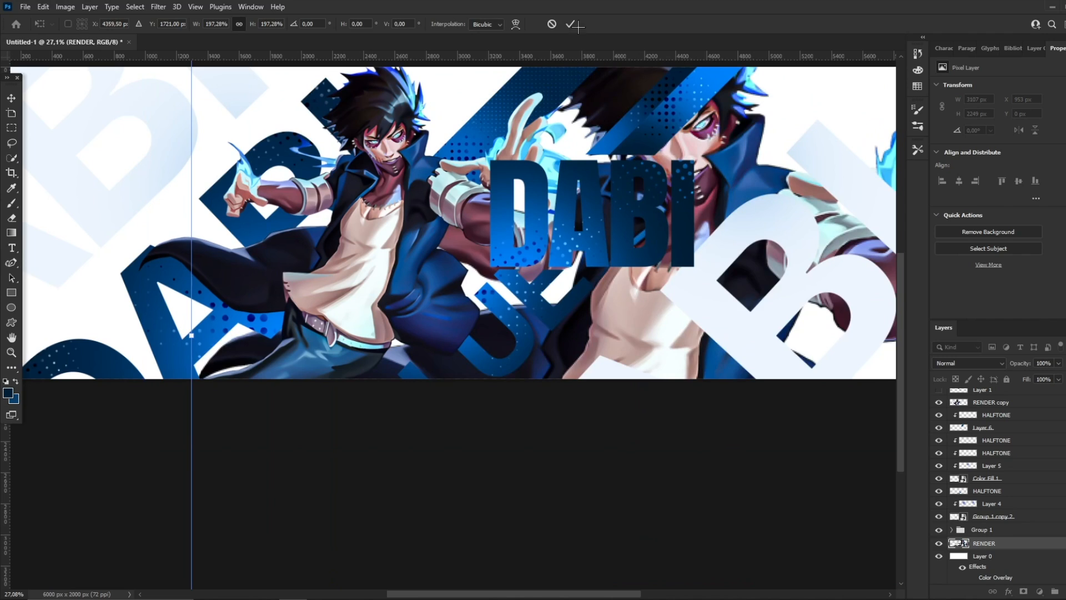
left_click(570, 24)
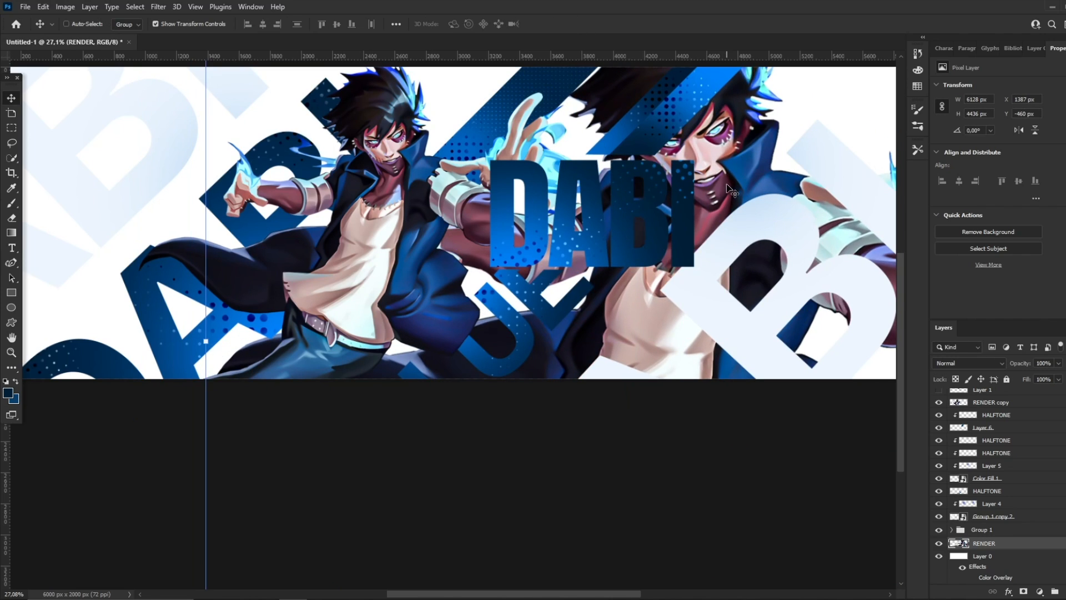
left_click_drag(1058, 363, 1012, 373)
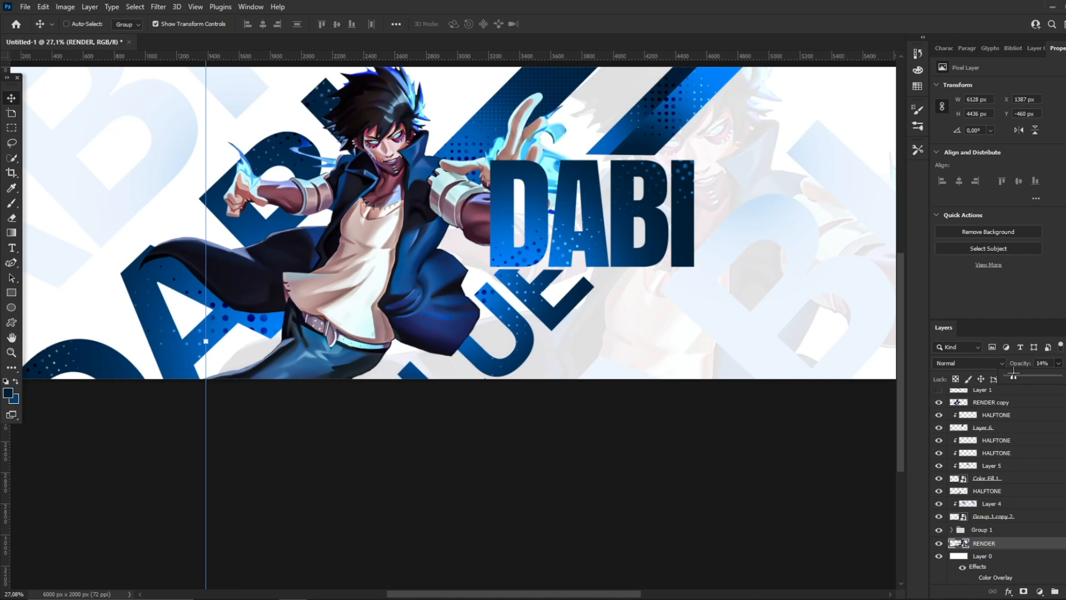
- Colorize the background render blue using Hue/Saturation with hue 197, saturation 100 and lightness +23
left_click(14, 351)
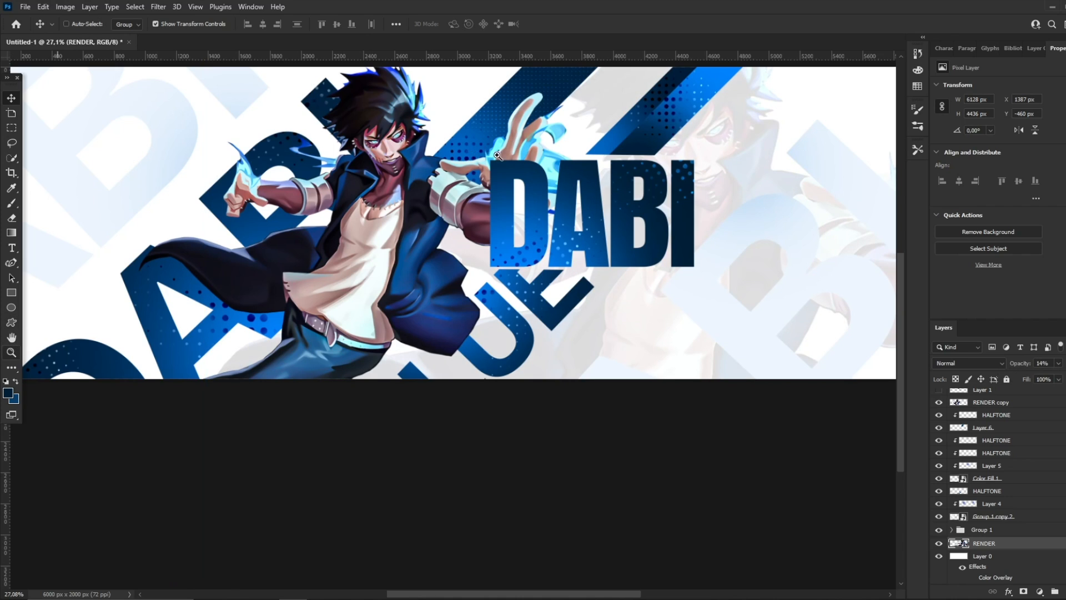
left_click_drag(515, 162, 456, 161)
left_click_drag(600, 163, 665, 159)
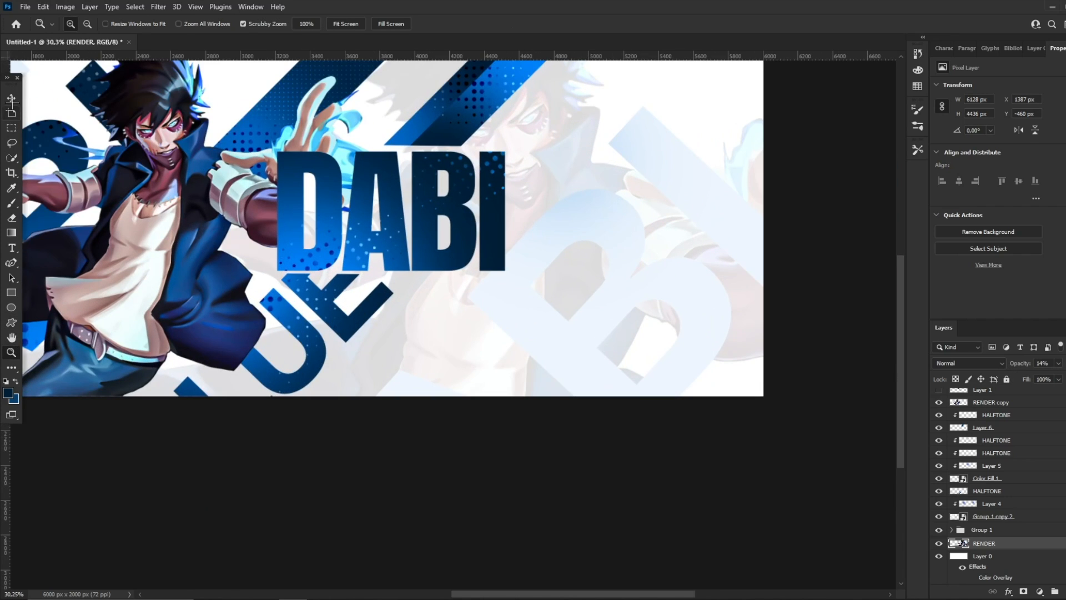
key("v")
scroll(590, 240, "up", 2)
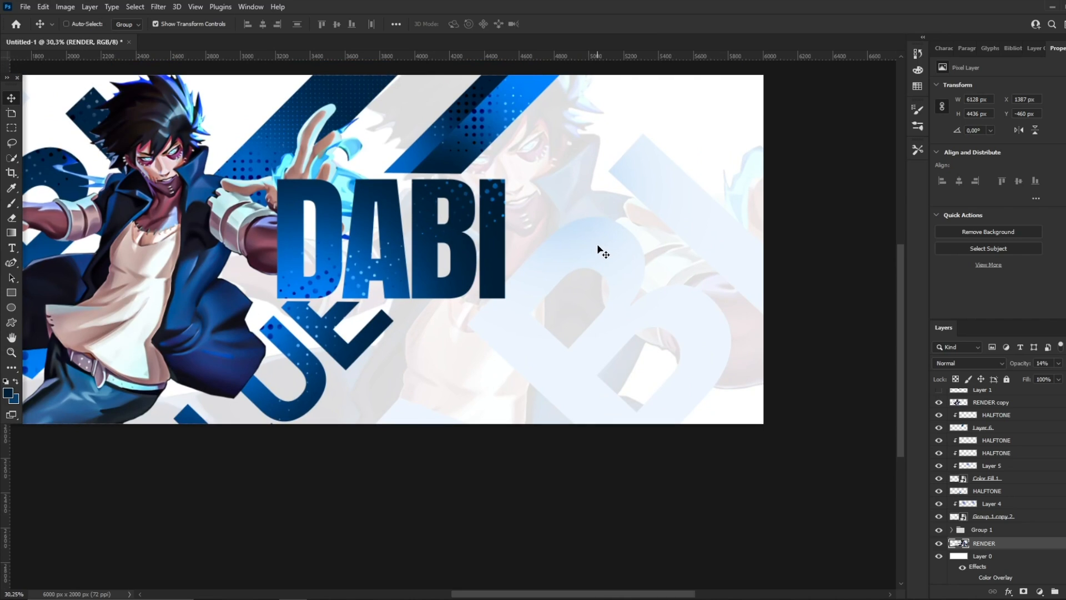
key("ctrl+u")
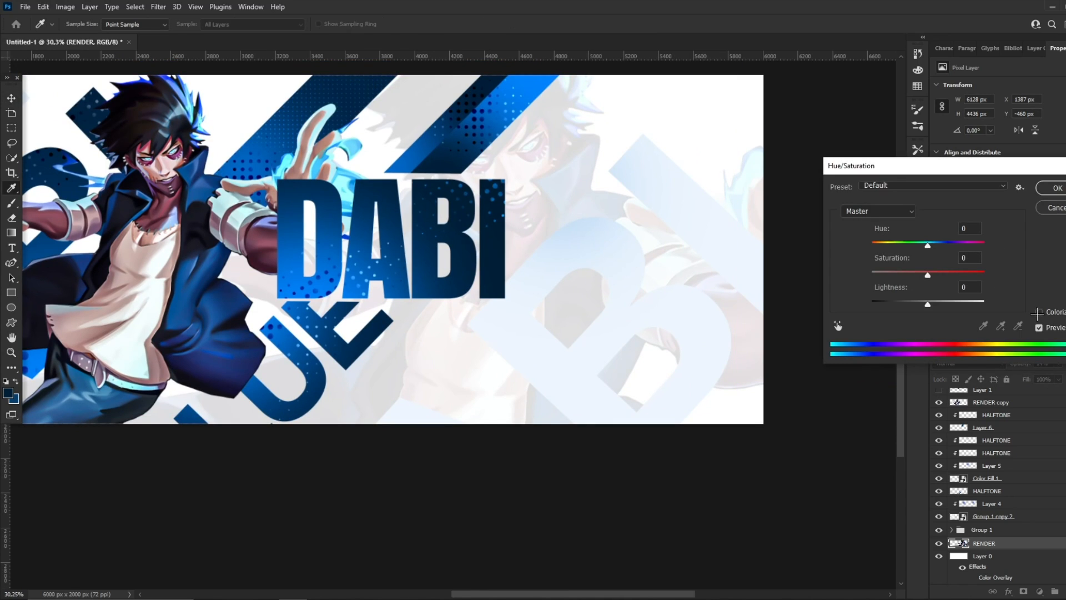
left_click(1038, 311)
left_click_drag(983, 165, 886, 150)
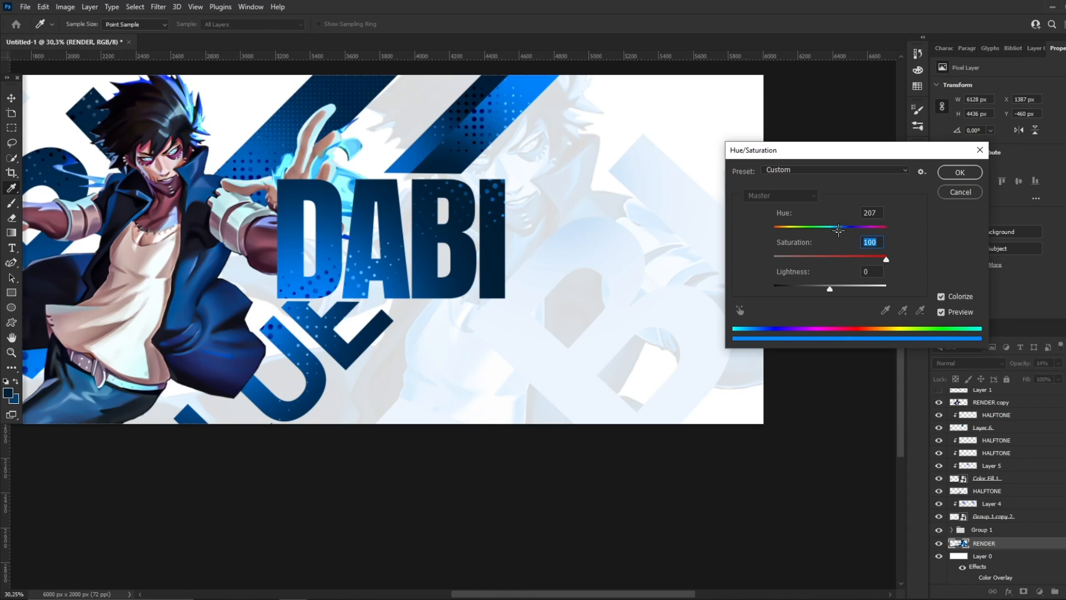
left_click_drag(839, 229, 836, 231)
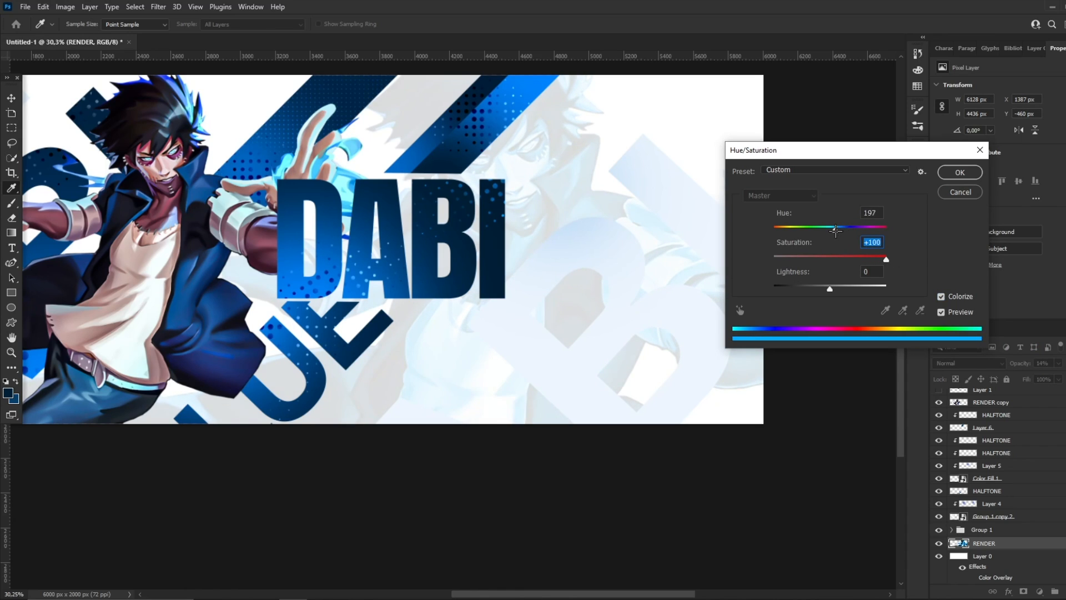
left_click_drag(821, 285, 847, 278)
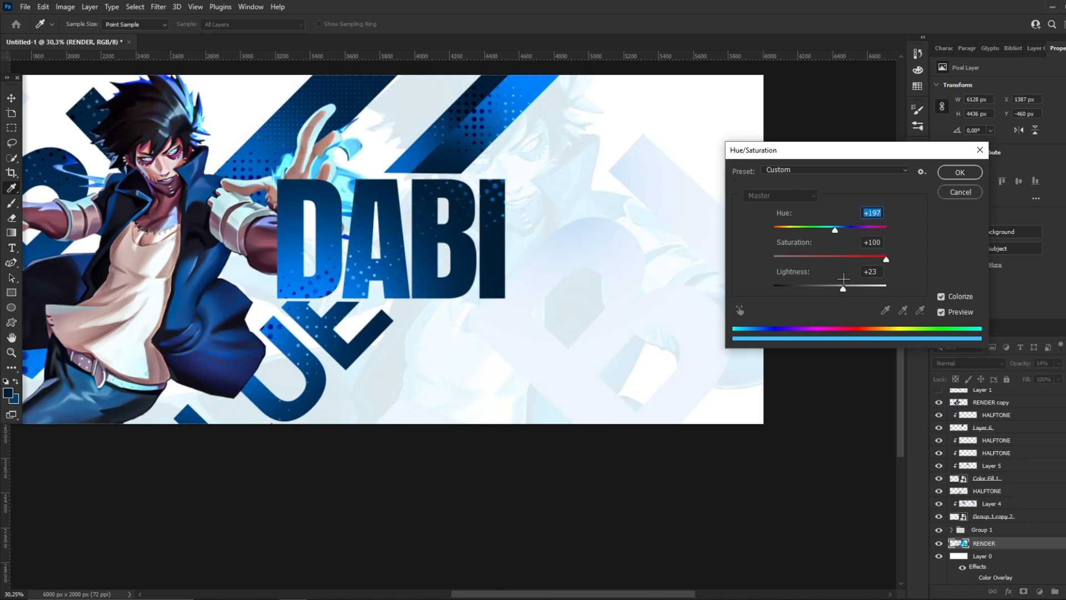
left_click(961, 172)
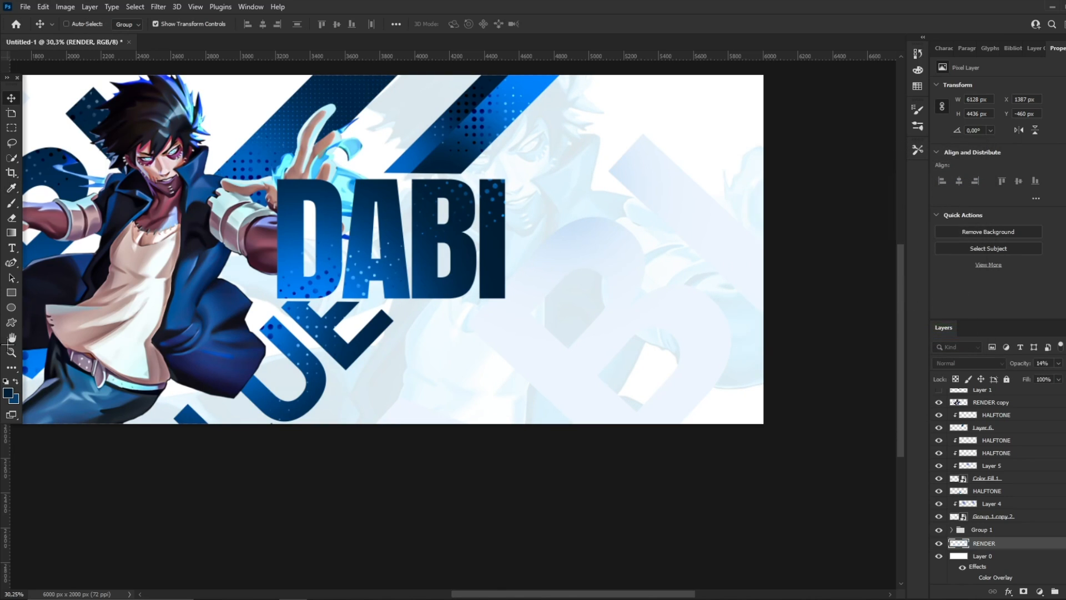
- Fade parts of the pale background render using a large, soft round eraser
key("z")
left_click_drag(580, 185, 618, 162)
left_click(12, 218)
key("ctrl+z")
right_click(608, 287)
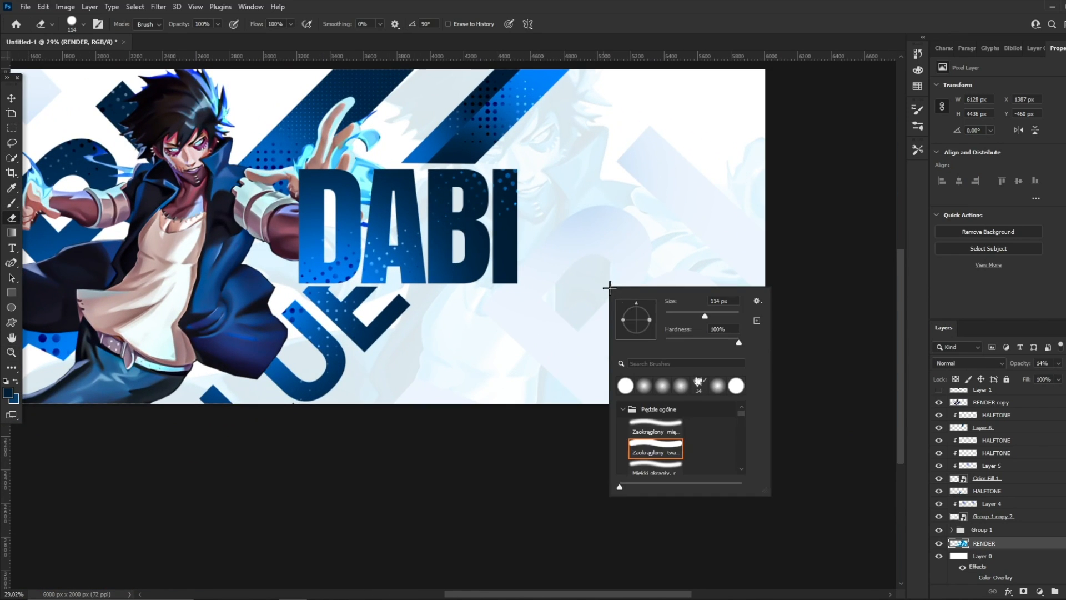
left_click(666, 341)
mouse_move(557, 317)
left_mouse_down()
mouse_move(572, 351)
mouse_move(578, 288)
mouse_move(605, 269)
left_mouse_up()
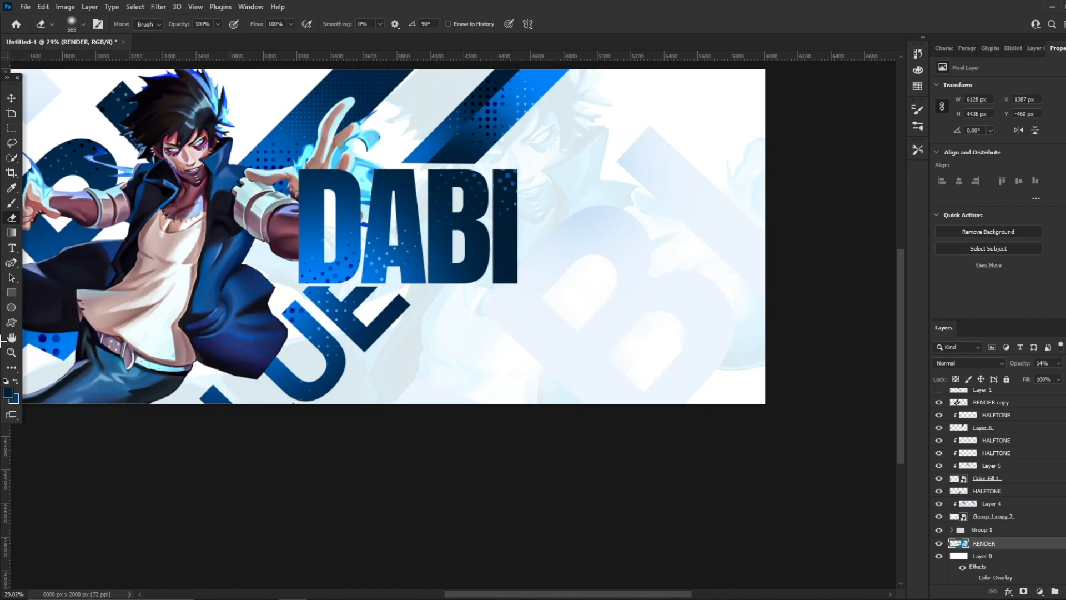
- Add a small dark blue DABI text label in BL Melody Bold over the background render
left_click(11, 352)
left_click_drag(529, 158, 597, 148)
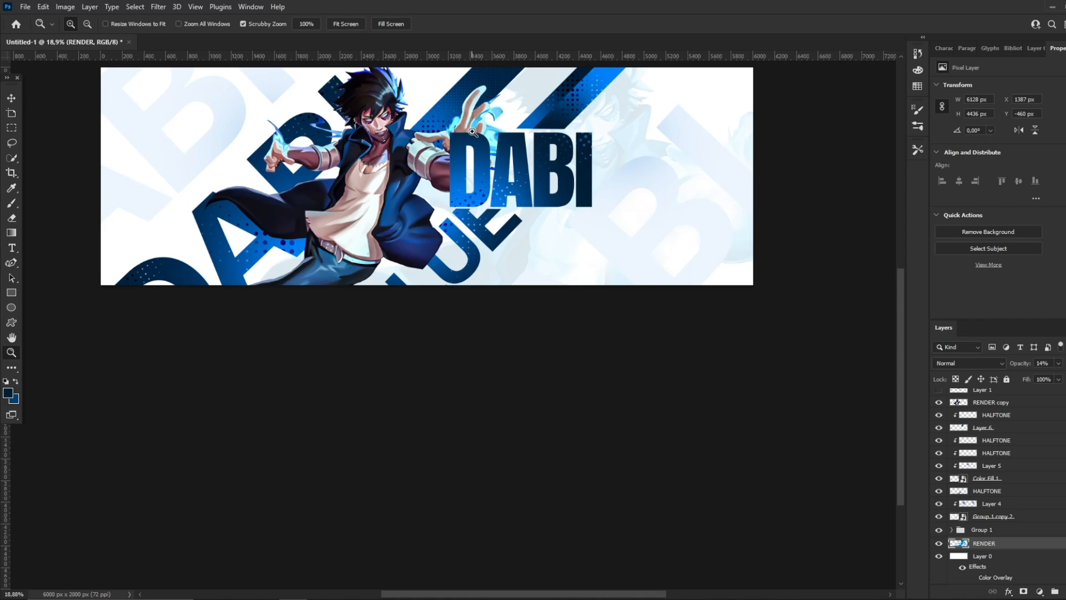
left_click_drag(466, 162, 517, 151)
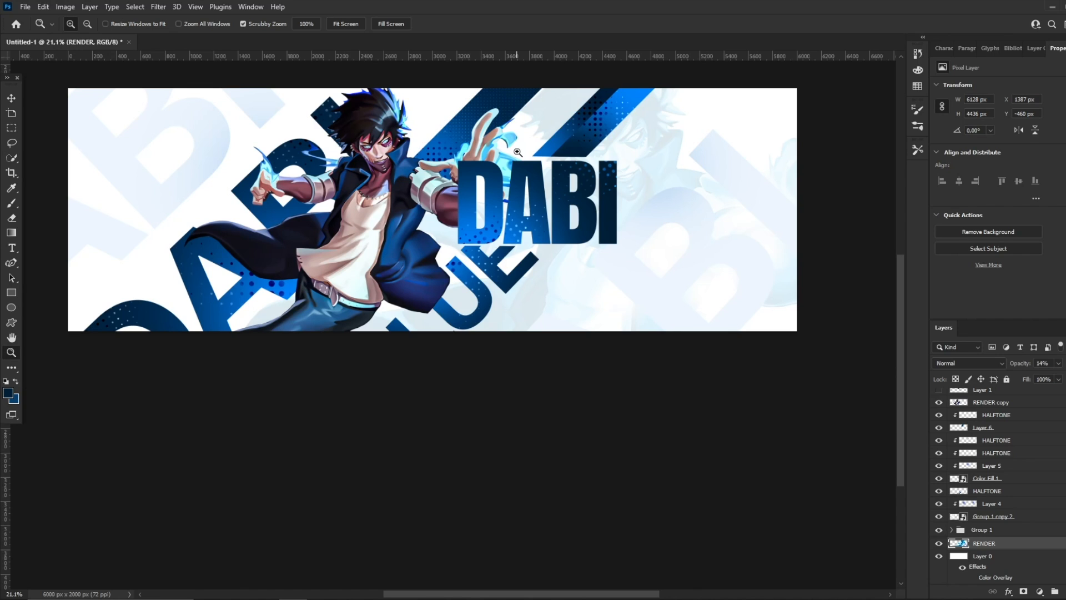
left_click_drag(501, 169, 553, 165)
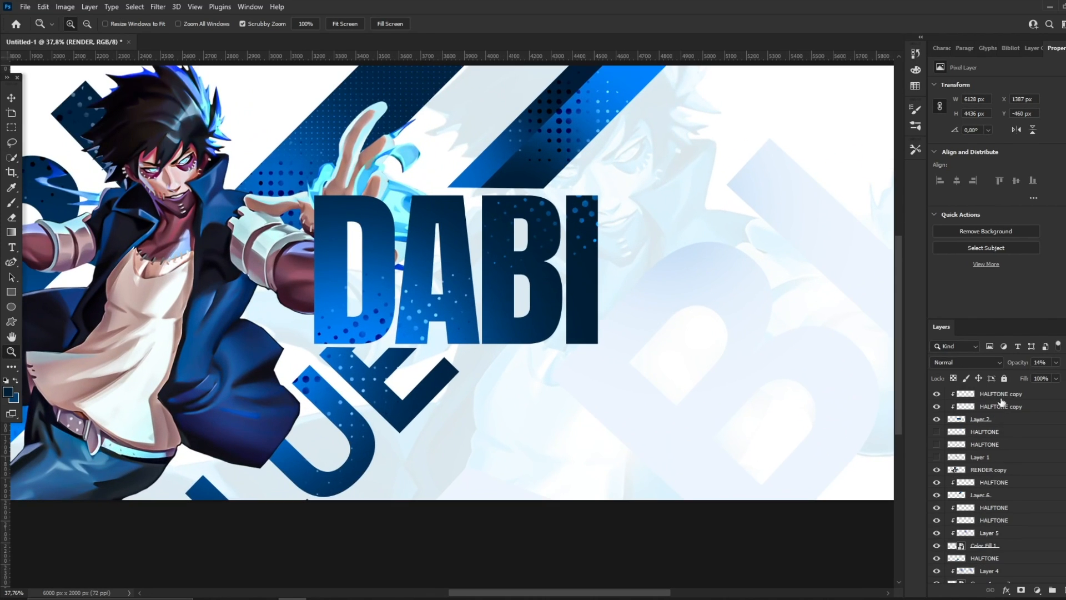
key("ctrl+t")
key("Caps_Lock")
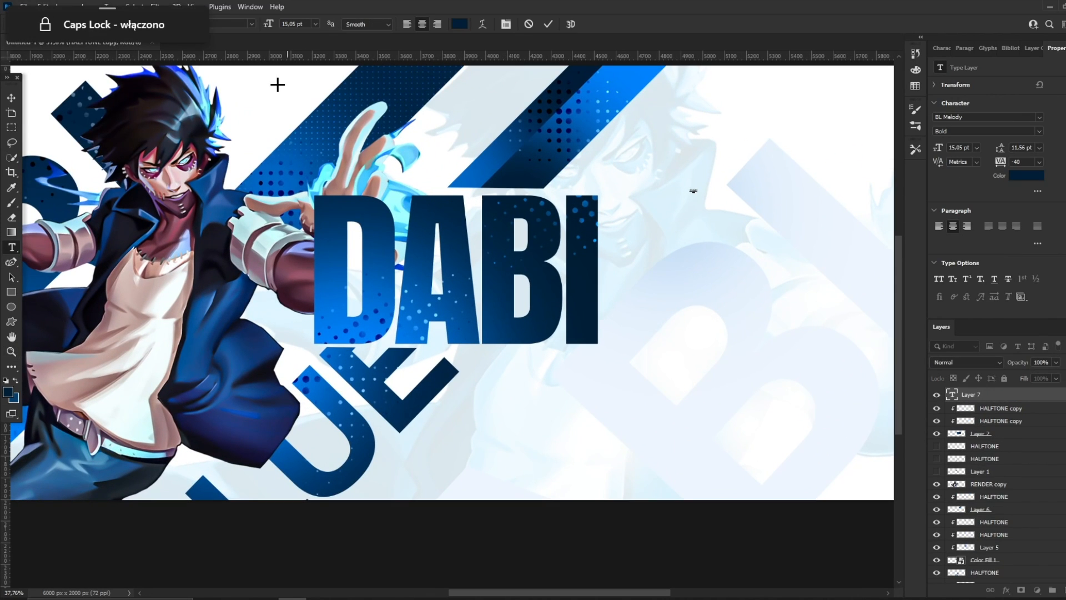
left_click_drag(716, 206, 783, 162)
key("Return")
- Create a bright blue 002 label below the small DABI text and place a duplicate further down towards the title
key("ctrl+j")
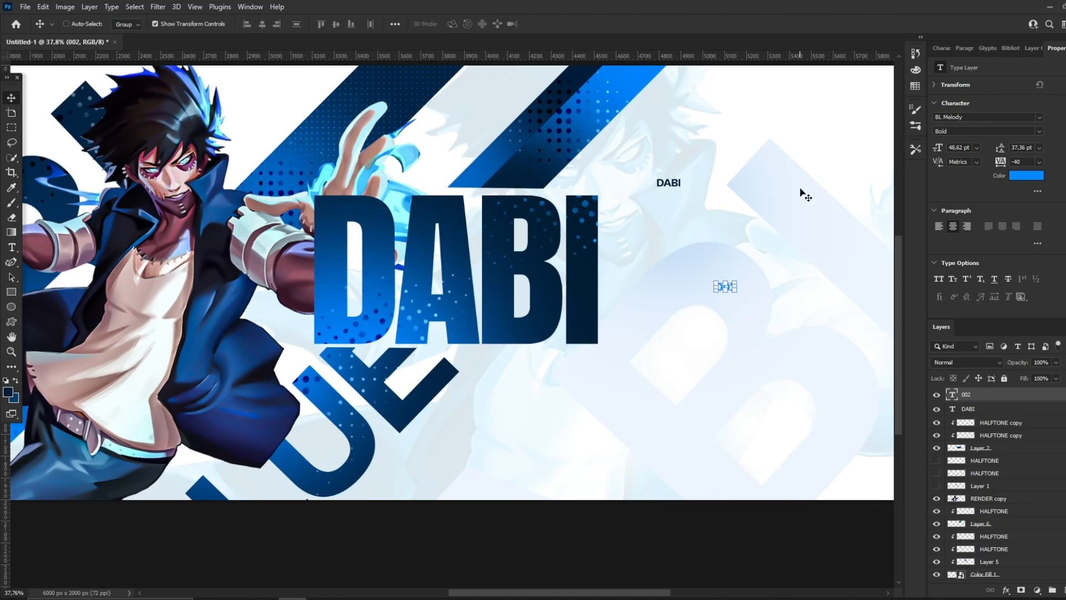
key("ctrl+j")
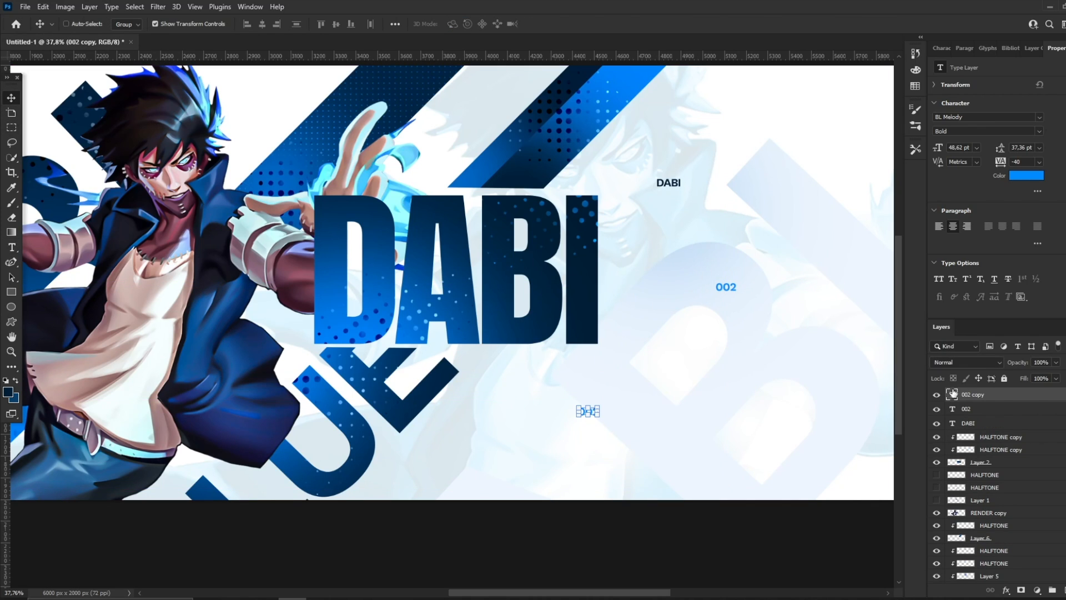
- Replace the duplicated 002 label's text with >>, enlarge it slightly below the DABI title and recolour it dark blue
type(">>")
left_click(633, 452)
key("ctrl+t")
left_click_drag(595, 420, 609, 432)
key("Return")
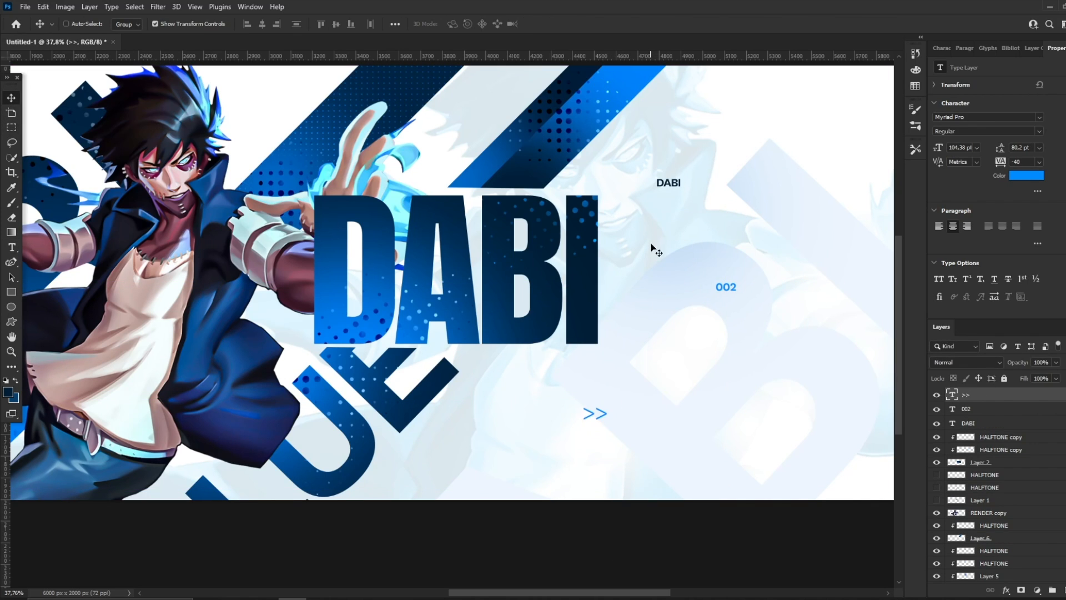
double_click(595, 414)
left_click(460, 23)
left_click(581, 303)
key("Return")
- Add a BLUE text label over the pale lettering beside the character's raised fist and scale it to a small label size
key("ctrl+space")
left_click_drag(497, 132, 444, 145)
left_click(11, 98)
left_click(12, 247)
left_click(152, 274)
type("BLUE")
left_click(11, 98)
left_click_drag(157, 278, 199, 301)
key("Return")
left_click_drag(171, 287, 146, 242)
- Set the BLUE label's font to BL Melody Bold and position it beside the flying coat
left_click(11, 248)
double_click(153, 241)
left_click(161, 24)
type("bl melody")
left_click(293, 93)
left_click(11, 97)
left_click(570, 24)
left_click_drag(263, 290, 385, 268)
scroll(385, 267, "up", 2)
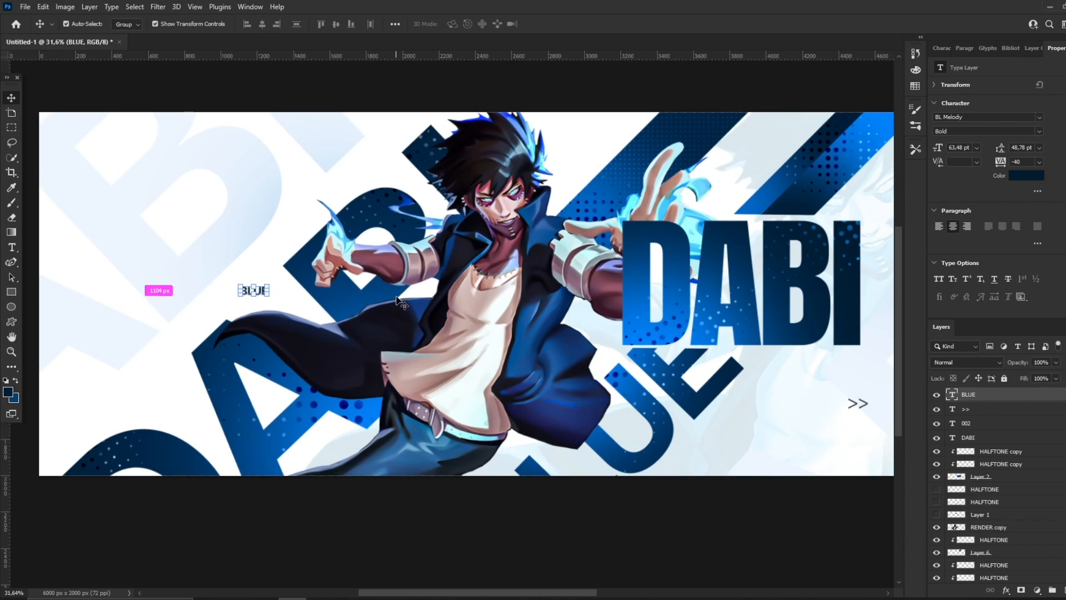
- Duplicate the BLUE label further up, change the copy's text to 002 and colour it bright blue
left_click_drag(385, 311, 359, 209)
double_click(952, 395)
type("002")
key("ctrl+a")
left_click(464, 24)
left_click(720, 371)
left_click(833, 364)
left_click(11, 97)
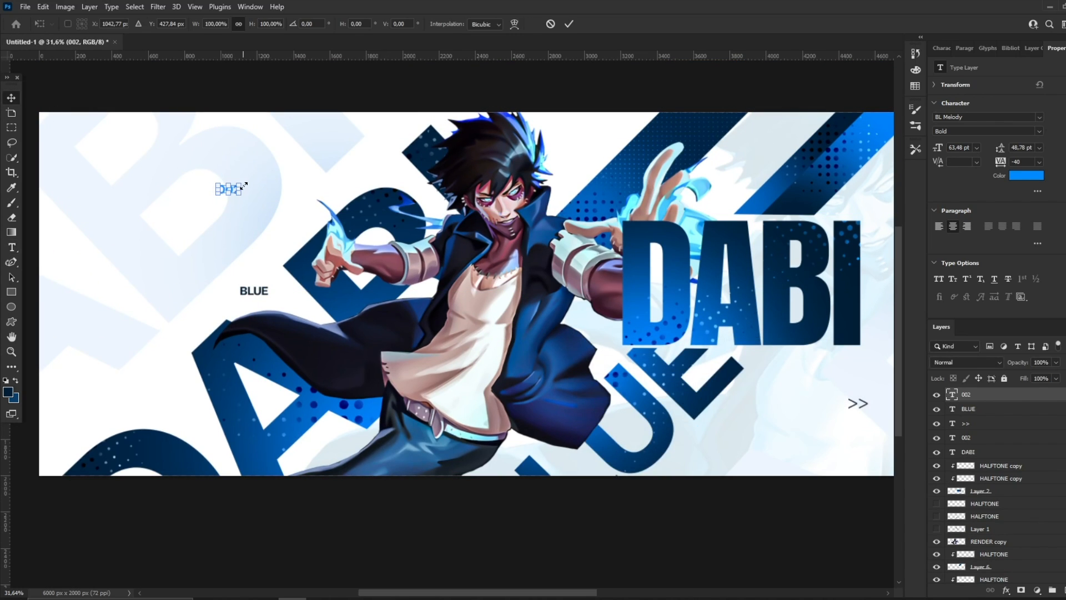
- Reduce the new 002 label, duplicate it down below the BLUE label and change the copy's text to >>
left_click_drag(240, 183, 160, 379)
left_click(569, 24)
double_click(953, 395)
type(">>")
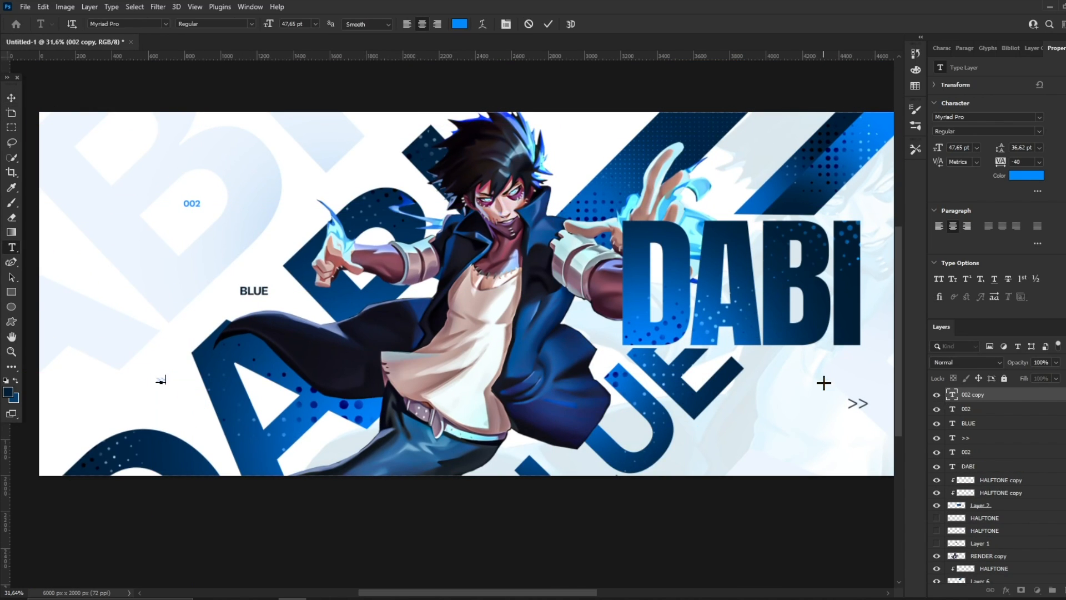
left_click(11, 97)
- Examine the placement of the small labels around the title, character and background up close and across the whole banner
key("z")
left_click_drag(411, 162, 283, 168)
left_click_drag(404, 183, 462, 176)
left_click_drag(530, 203, 577, 198)
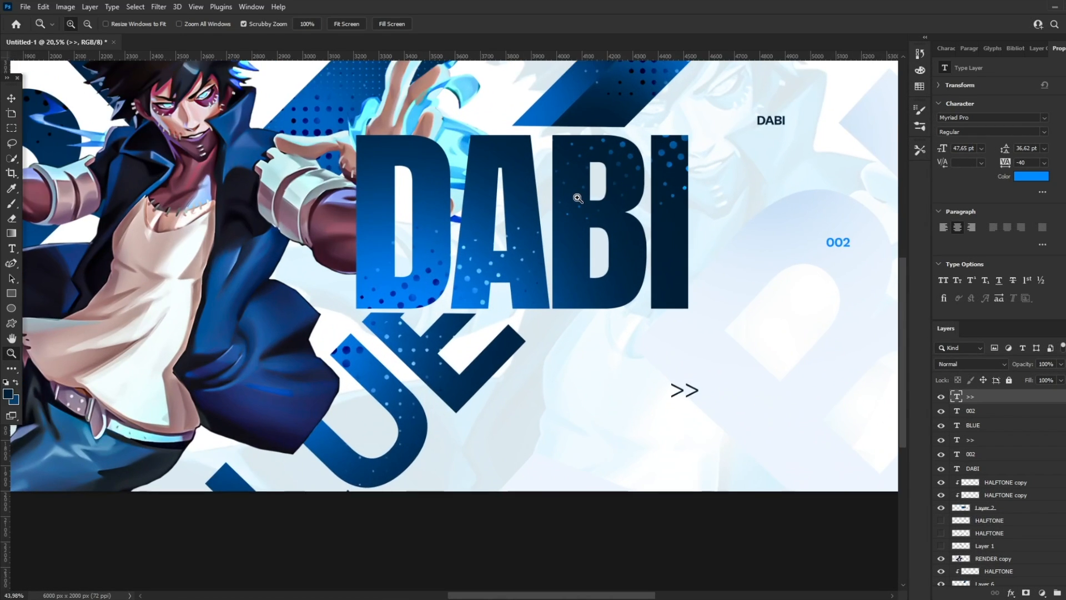
left_click_drag(492, 175, 456, 176)
left_click_drag(569, 177, 614, 166)
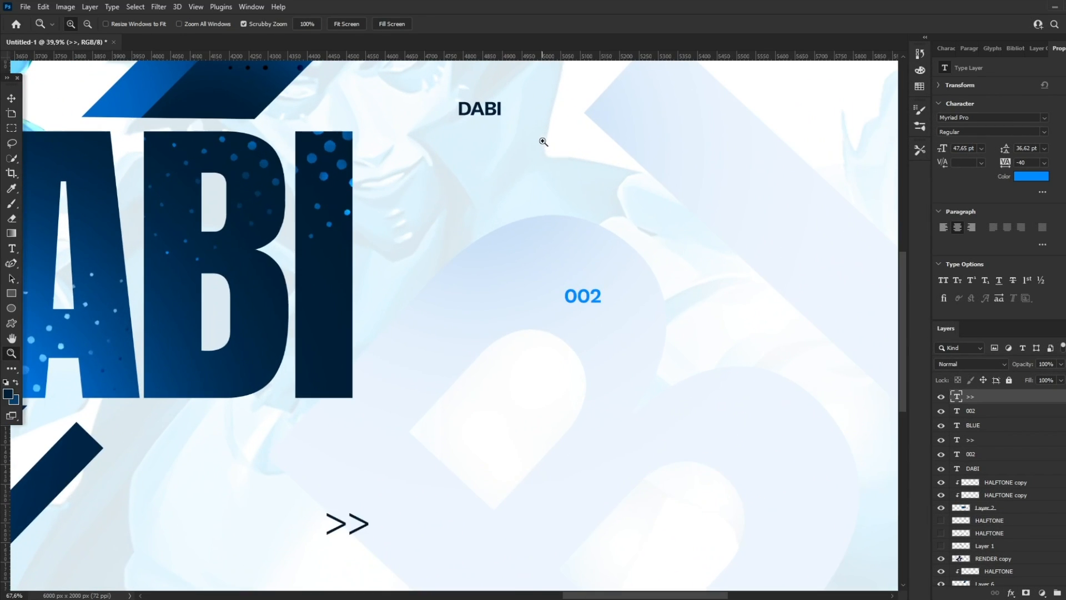
scroll(528, 151, "up", 2)
mouse_move(496, 169)
left_mouse_down()
mouse_move(539, 164)
mouse_move(456, 179)
mouse_move(521, 175)
mouse_move(423, 173)
mouse_move(575, 177)
mouse_move(543, 178)
left_mouse_up()
mouse_move(462, 181)
left_mouse_down()
mouse_move(389, 181)
mouse_move(522, 185)
left_mouse_up()
left_click_drag(406, 180, 423, 179)
scroll(427, 179, "up", 3)
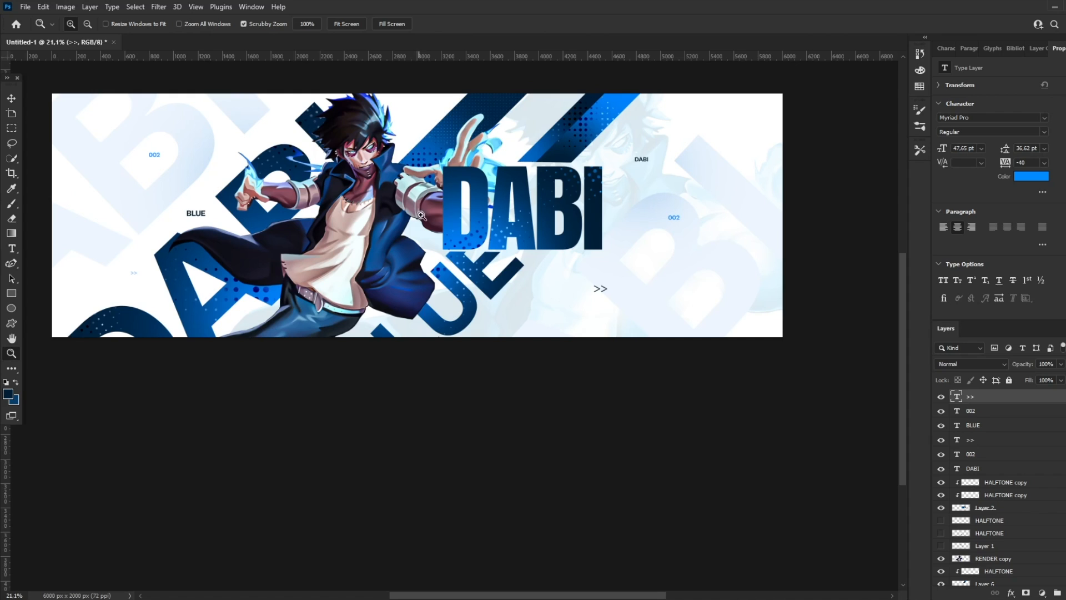
left_click_drag(438, 223, 393, 224)
left_click_drag(436, 221, 484, 219)
- Add a new layer and draw a circular selection about 1192 px wide below the DABI title, overlapping the banner's lower edge
left_click(12, 99)
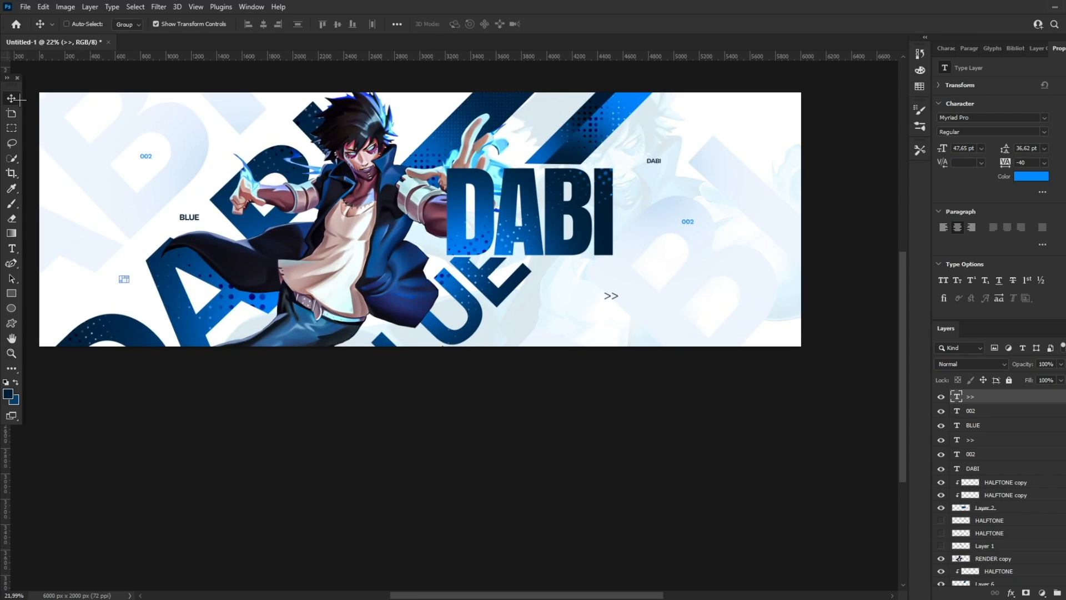
left_click(1065, 592)
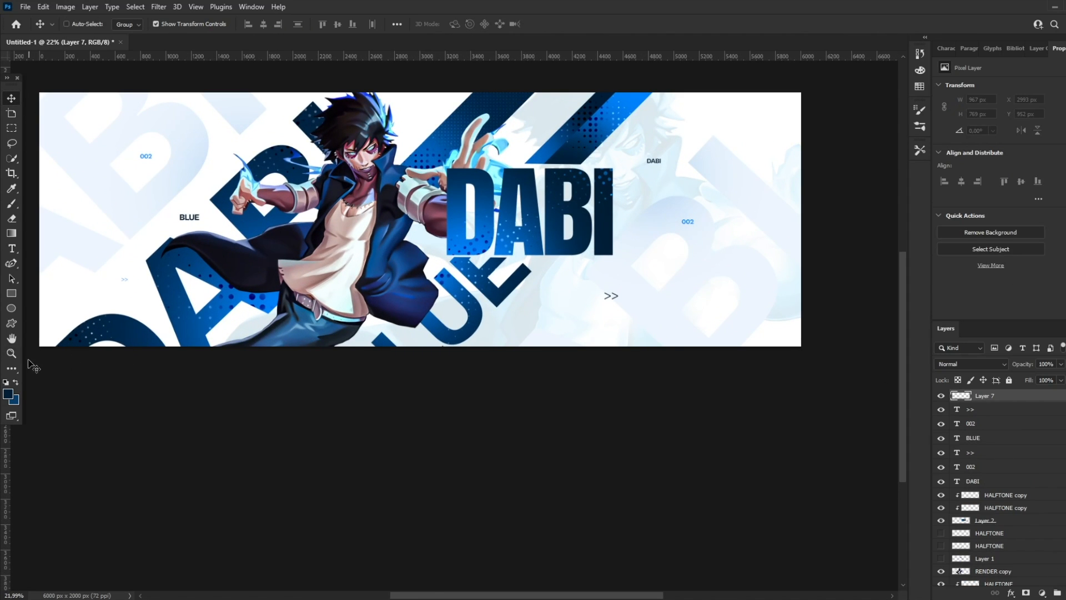
left_click(8, 368)
right_click(9, 368)
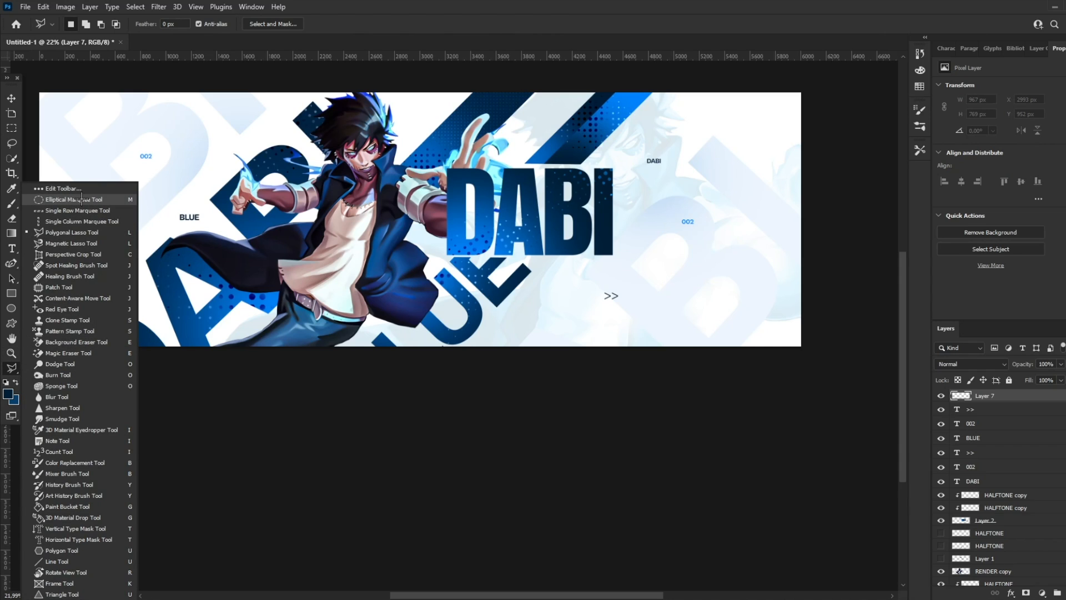
left_click(109, 199)
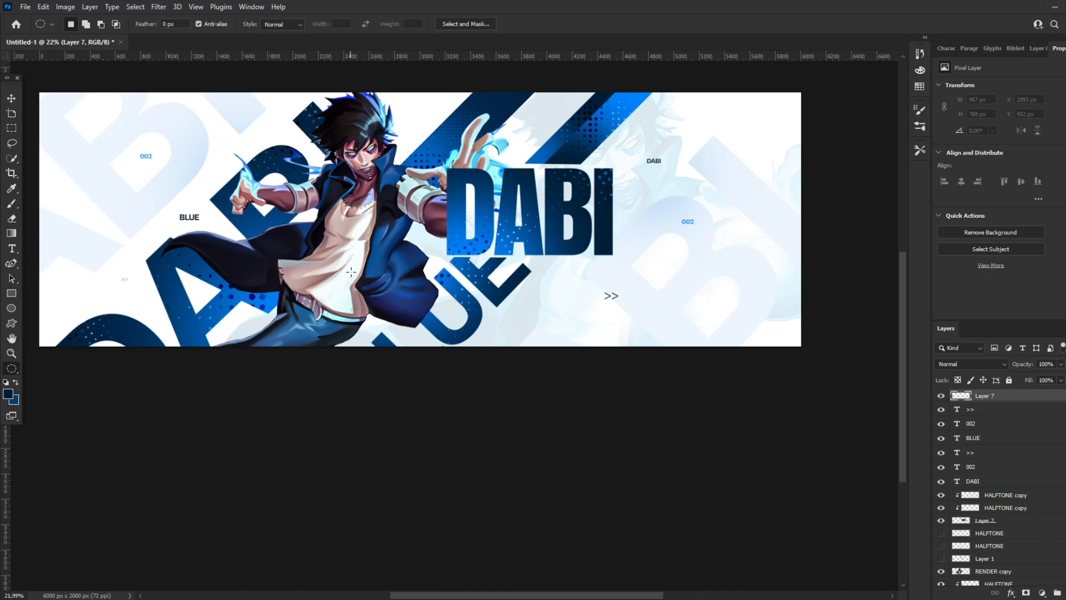
key("Caps_Lock")
left_click_drag(294, 239, 353, 313)
left_click_drag(384, 246, 528, 394)
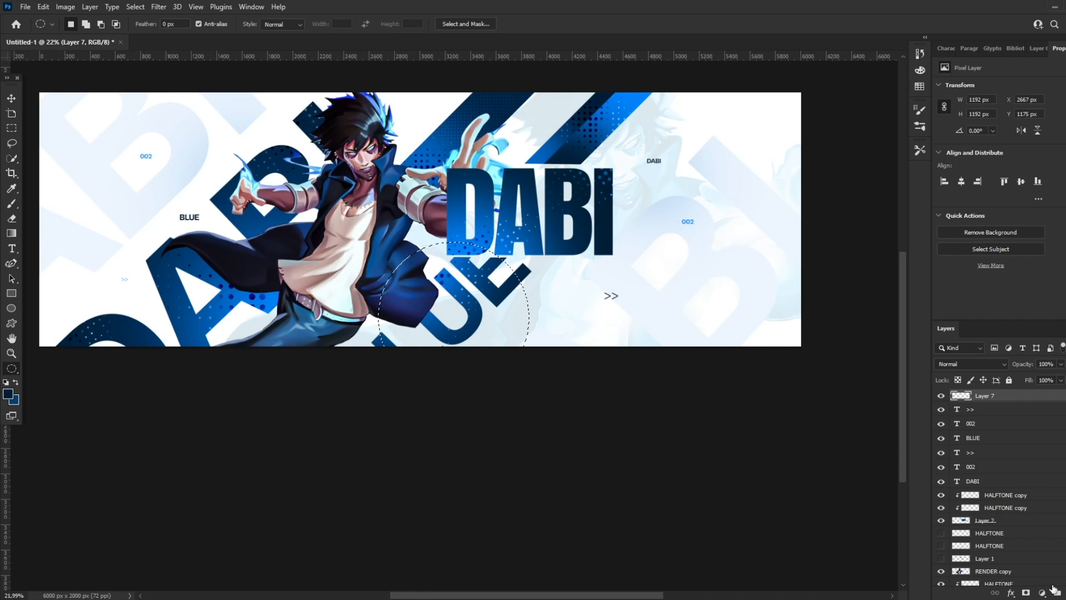
- Fill the circular selection with a bright blue Solid Color layer and convert it to a smart object
left_click(1043, 592)
left_click(1028, 382)
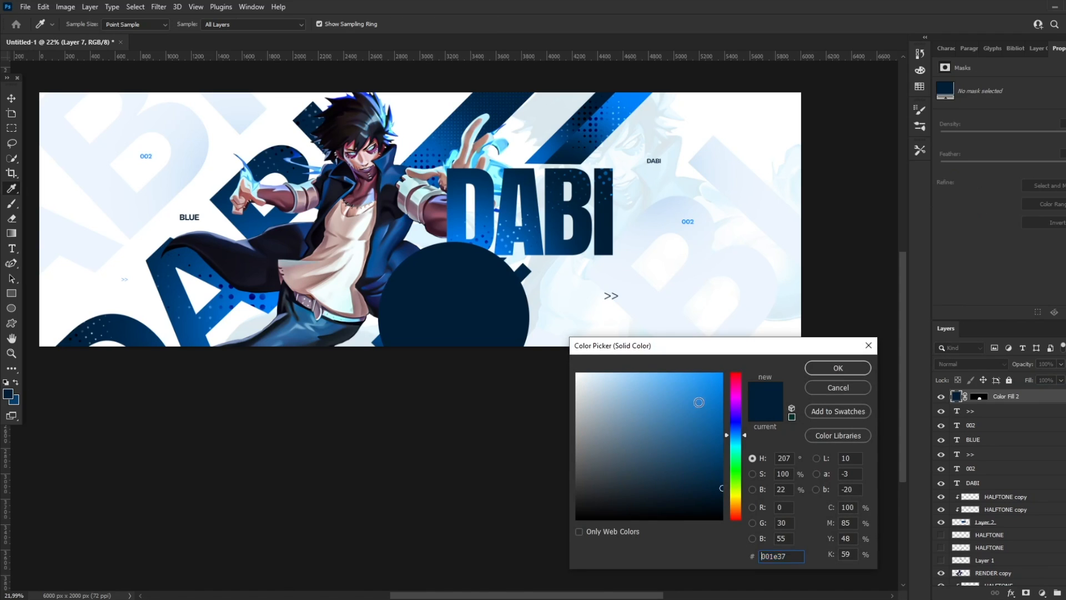
left_click_drag(699, 402, 794, 361)
left_click(833, 366)
right_click(1042, 396)
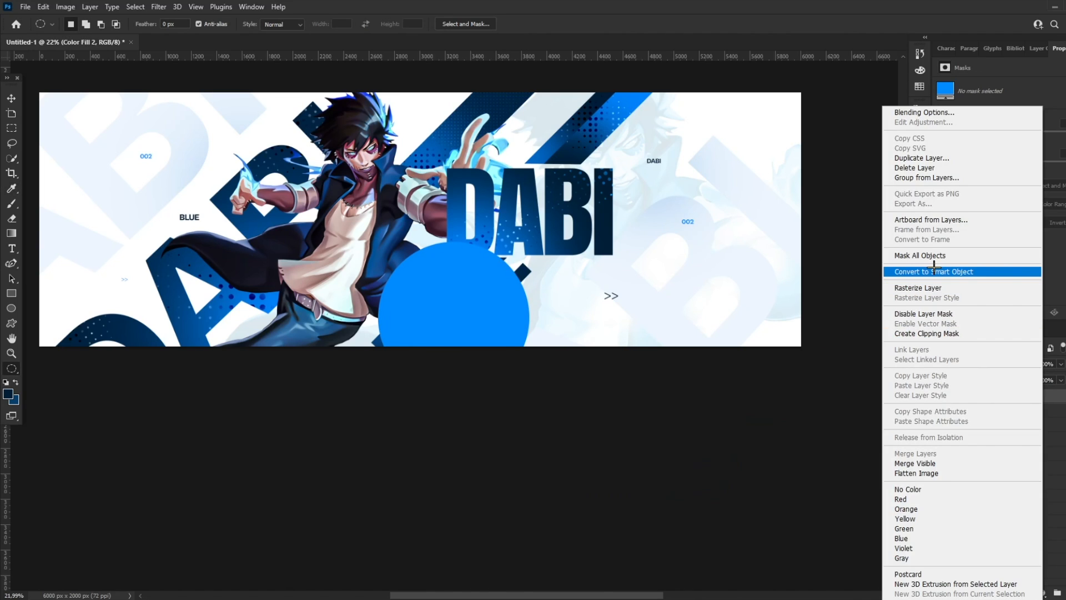
left_click(935, 271)
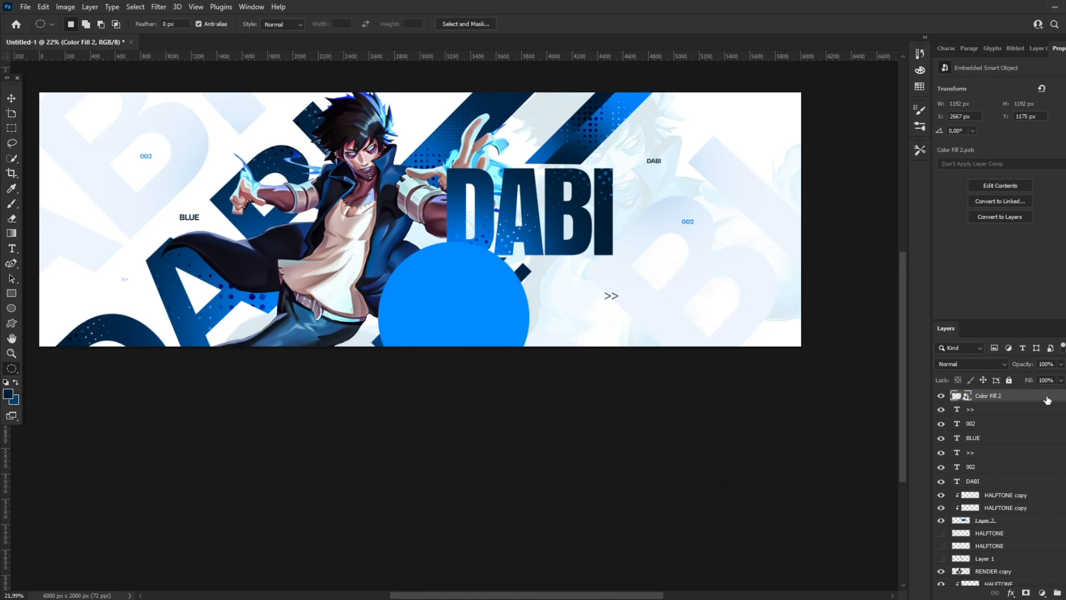
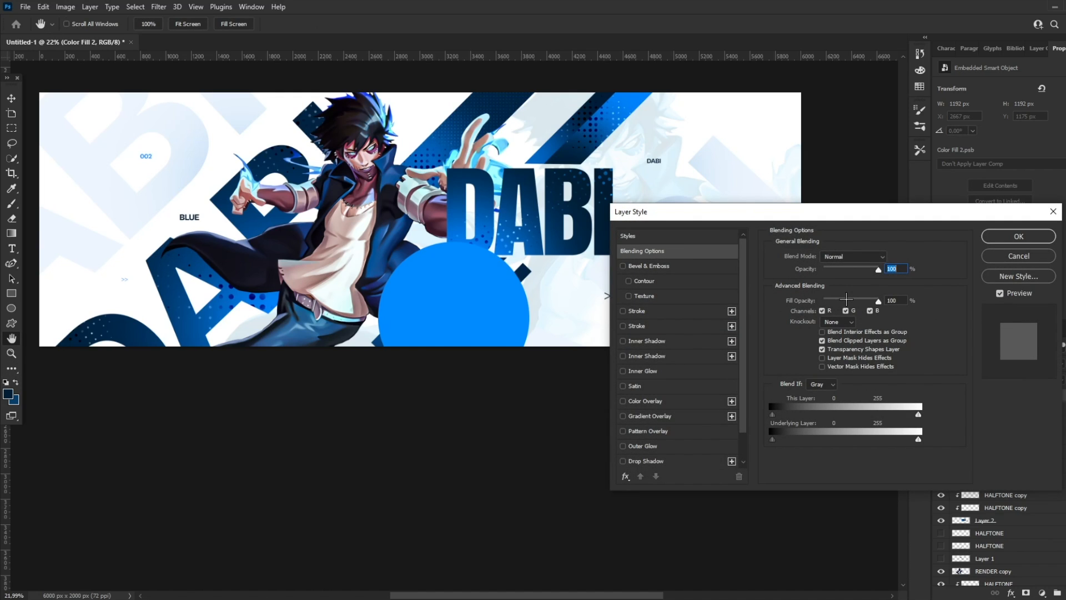
- Turn the circle into a ring with 0% fill opacity and a bright blue 87 px inside stroke
left_click_drag(846, 299, 691, 298)
left_click(623, 311)
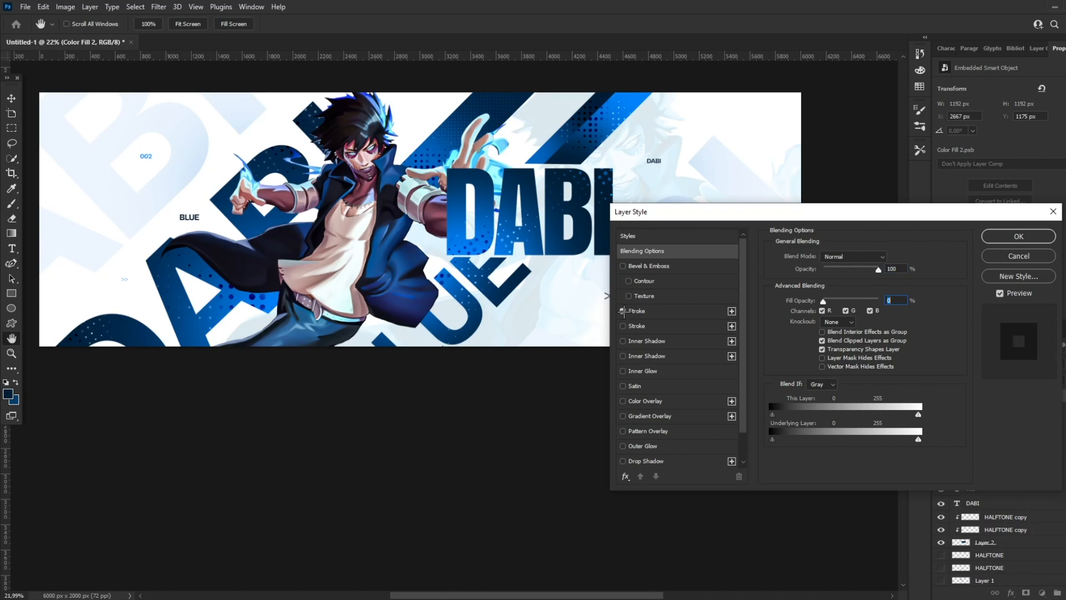
left_click(636, 311)
left_click_drag(821, 257, 832, 258)
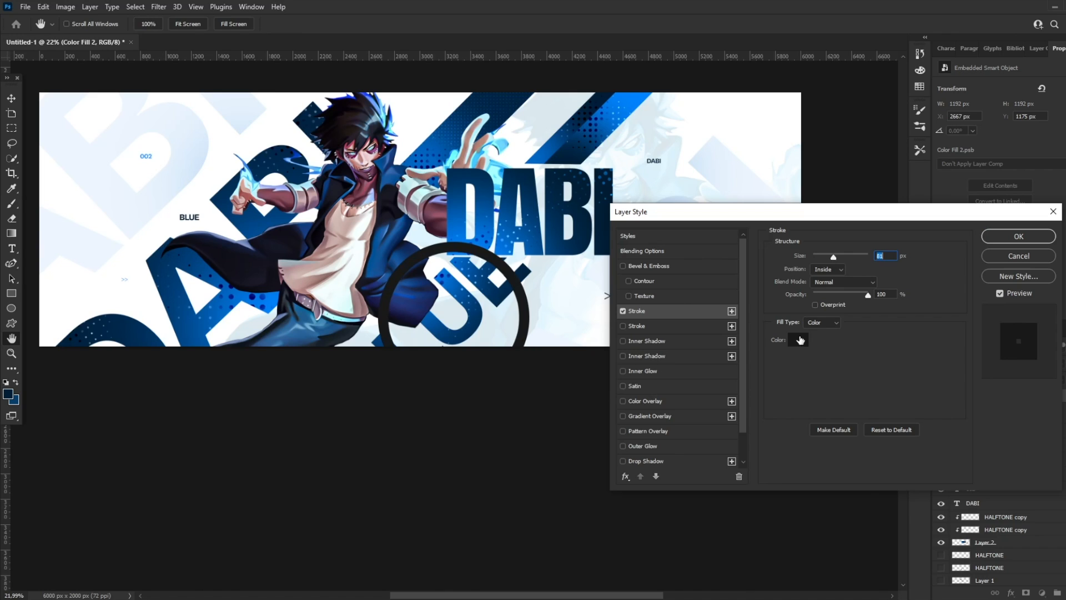
left_click(799, 339)
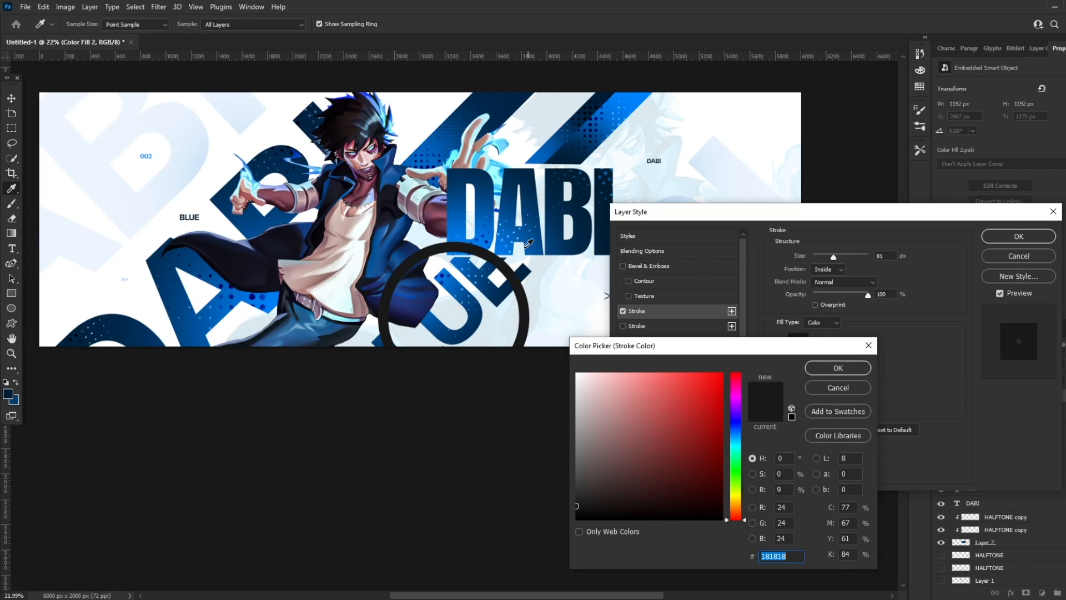
left_click(487, 222)
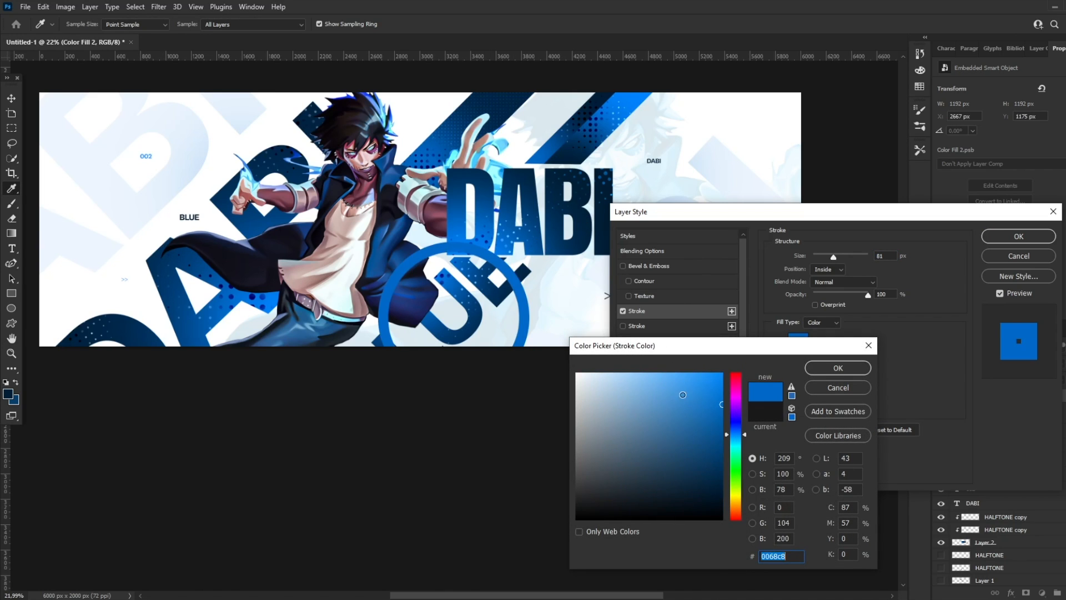
left_click(846, 367)
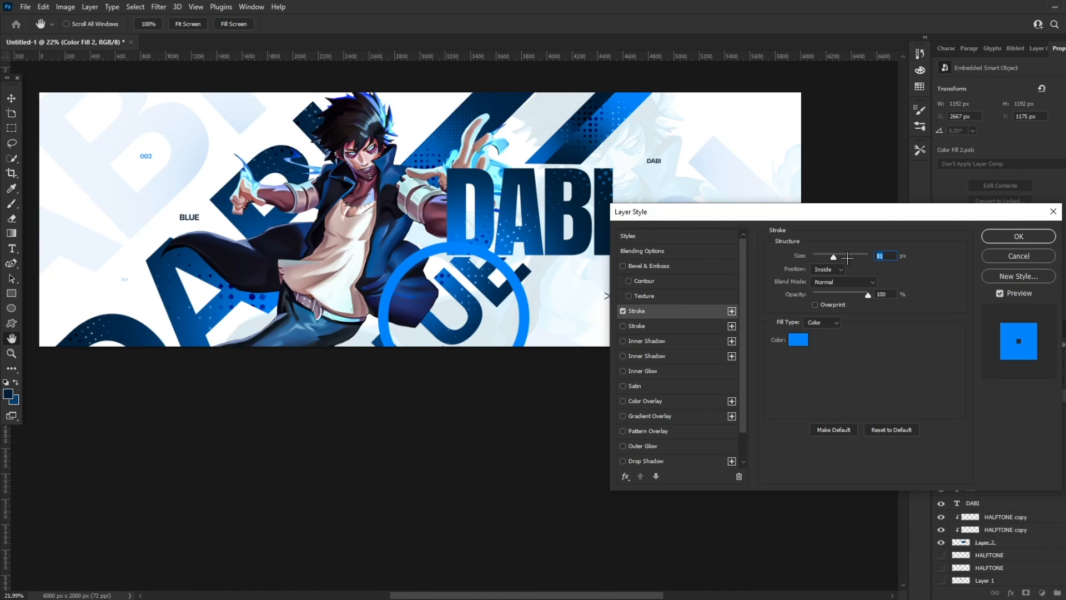
left_click_drag(834, 256, 835, 256)
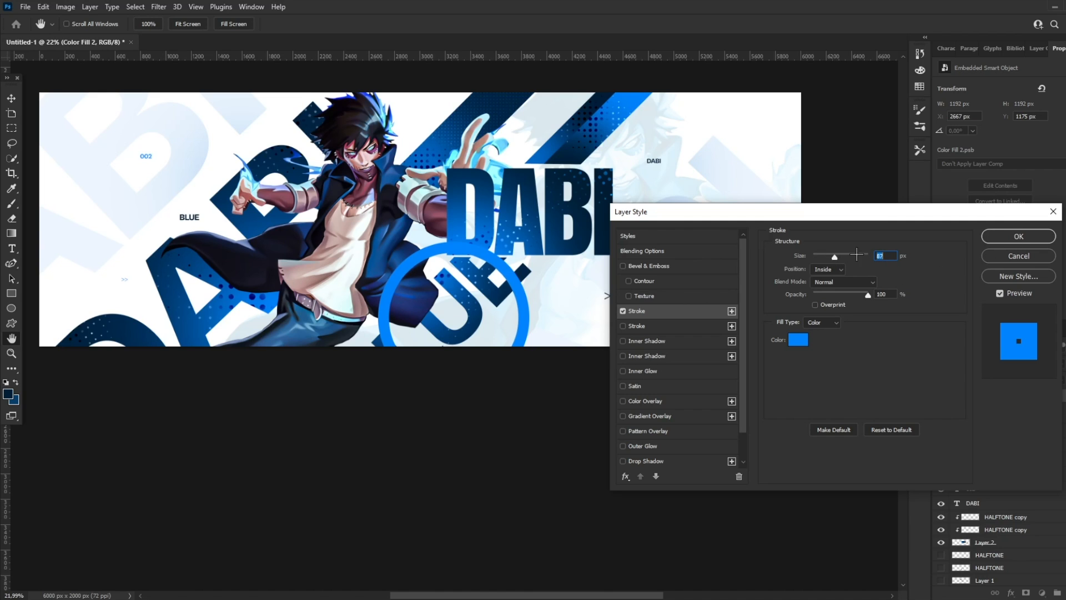
left_click(1001, 232)
- Convert the ring to a smart object, enlarge it to about 1309 px and move it so the banner's lower edge halves it
right_click(1028, 396)
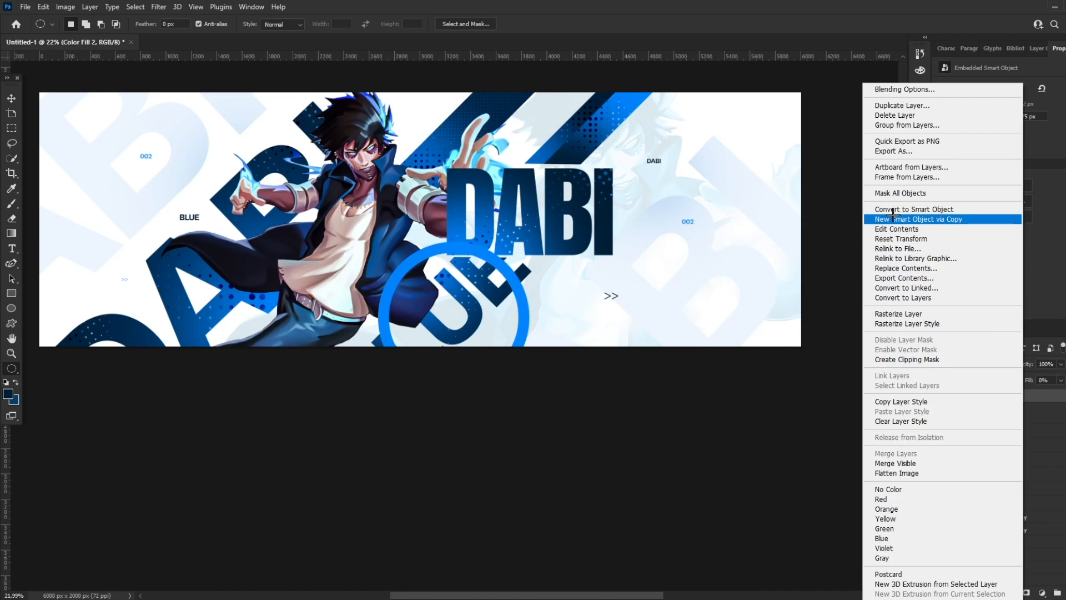
left_click(893, 210)
left_click(14, 100)
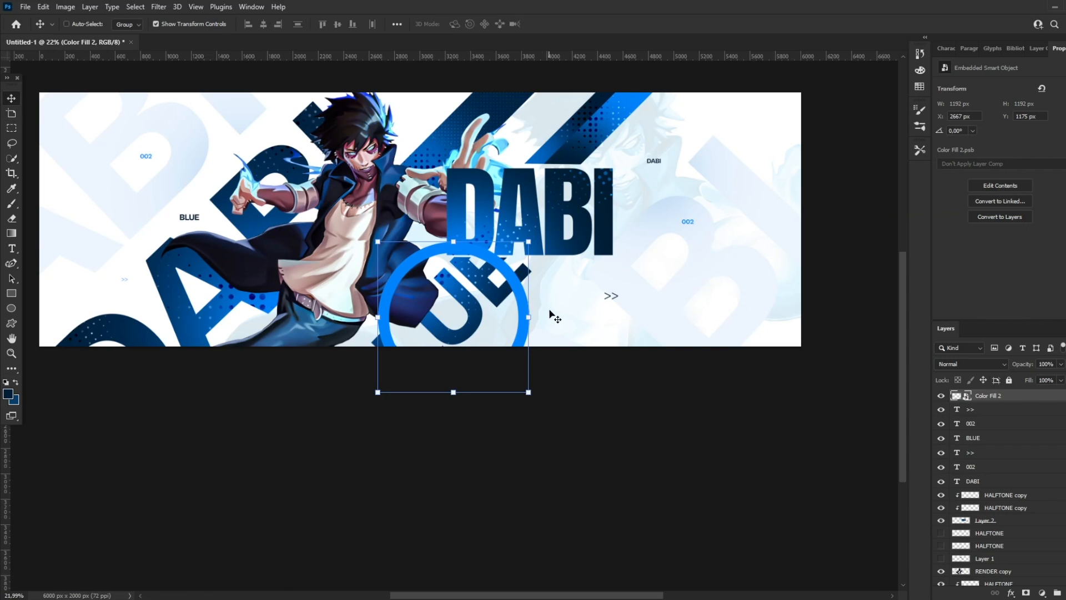
left_click_drag(530, 316, 500, 352)
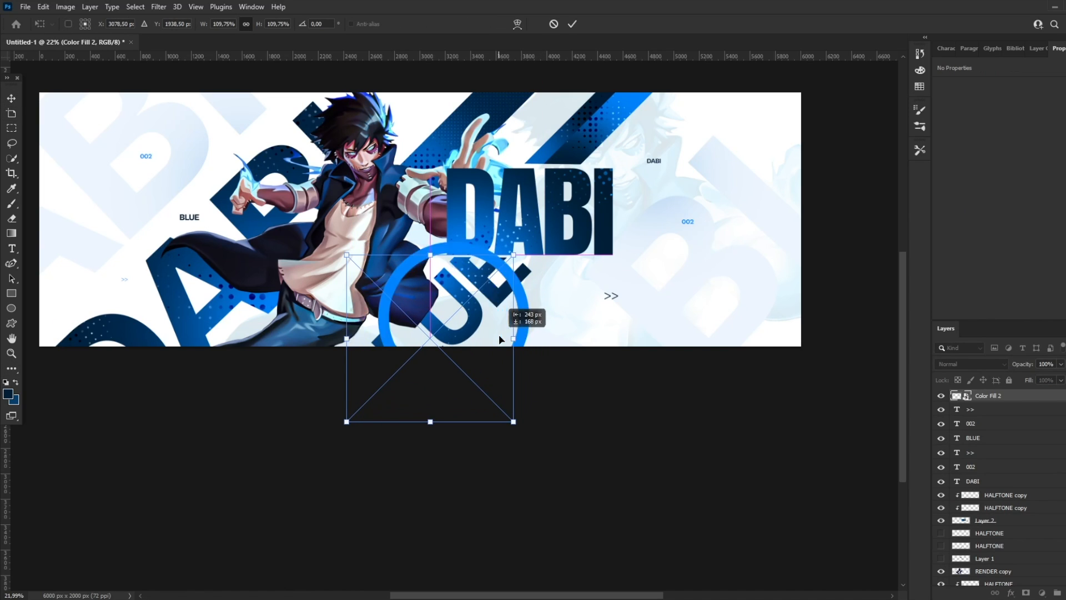
left_click(572, 24)
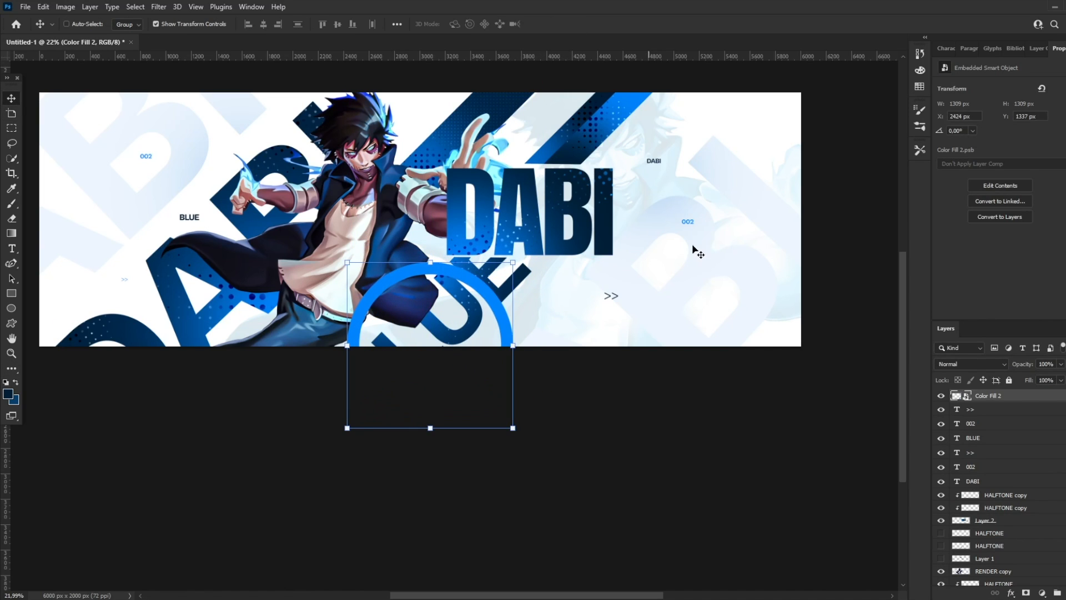
- Add a layer clipped to the ring and shade the ring's lower ends dark blue with a large soft brush
left_click(1065, 593)
right_click(1002, 394)
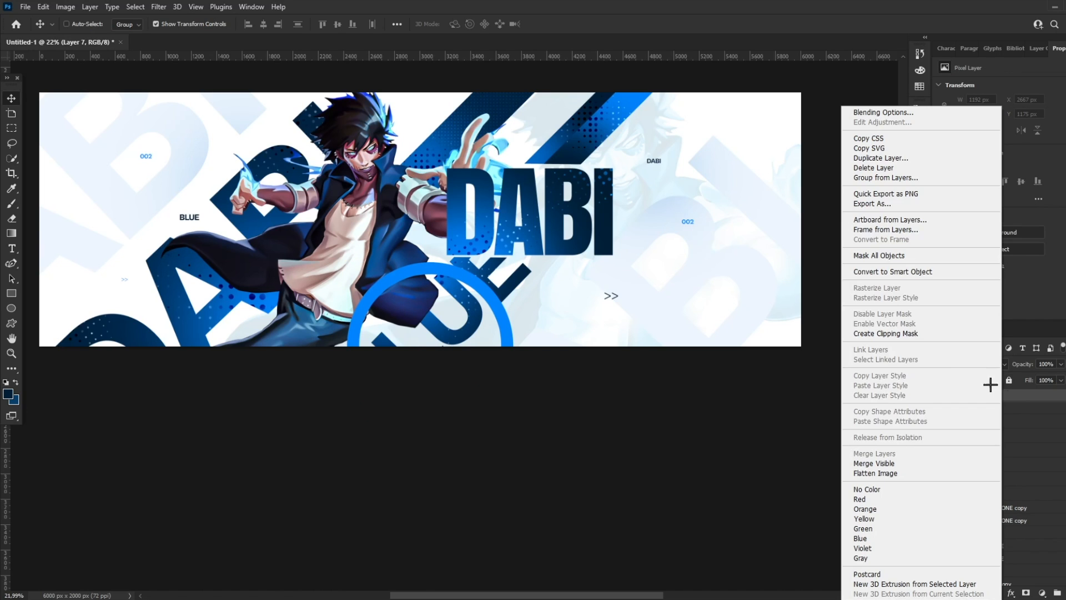
left_click(905, 334)
left_click(11, 203)
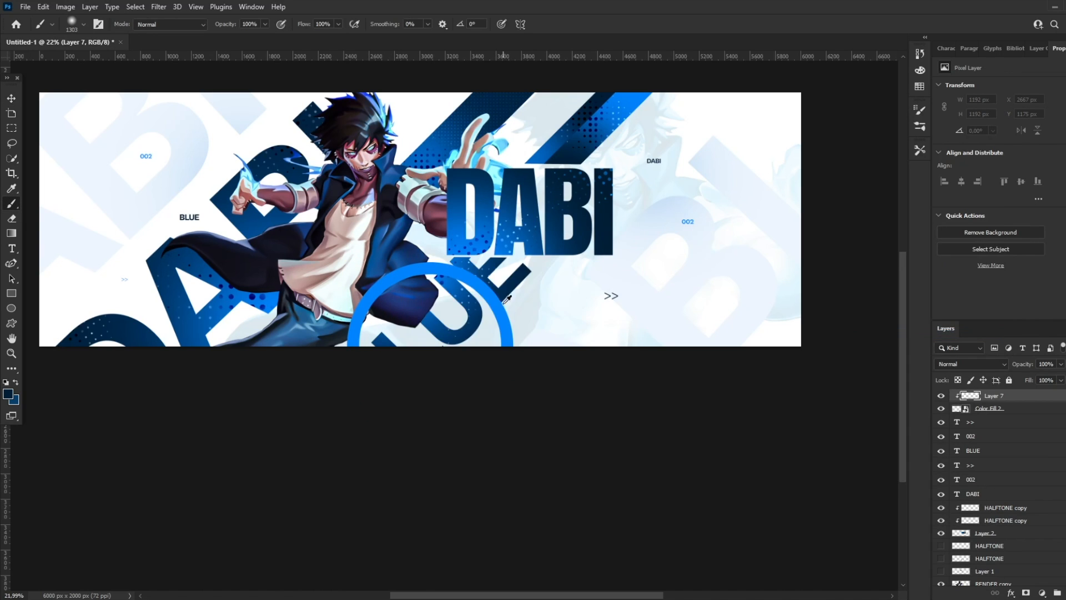
left_click(510, 360)
left_click(335, 368)
left_click(327, 367)
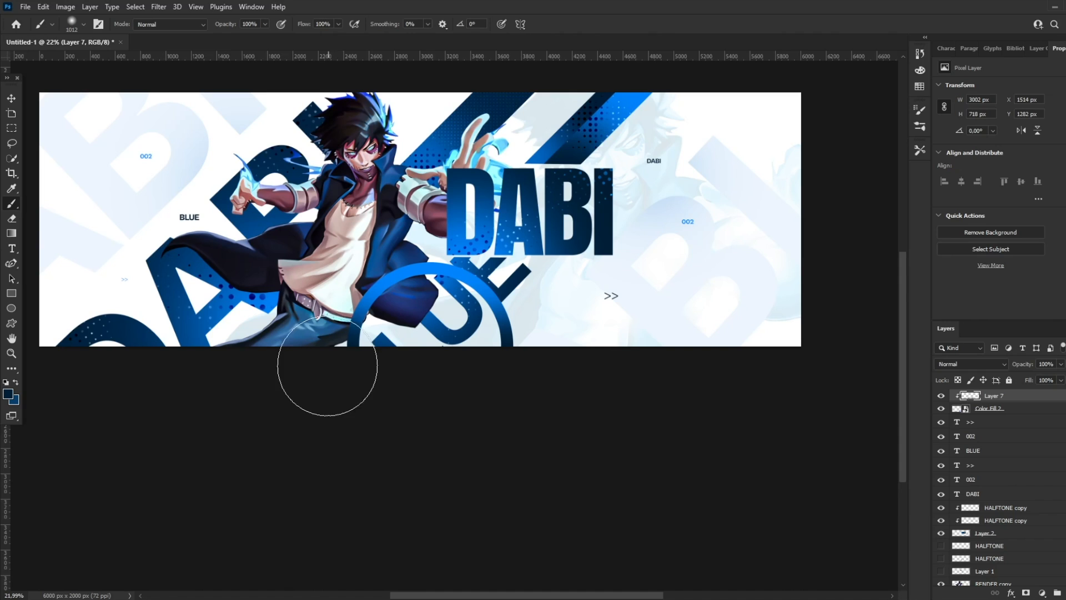
- Combine the ring and its clipped shading layer into one smart object
left_click(1000, 409, "shift")
right_click(999, 410)
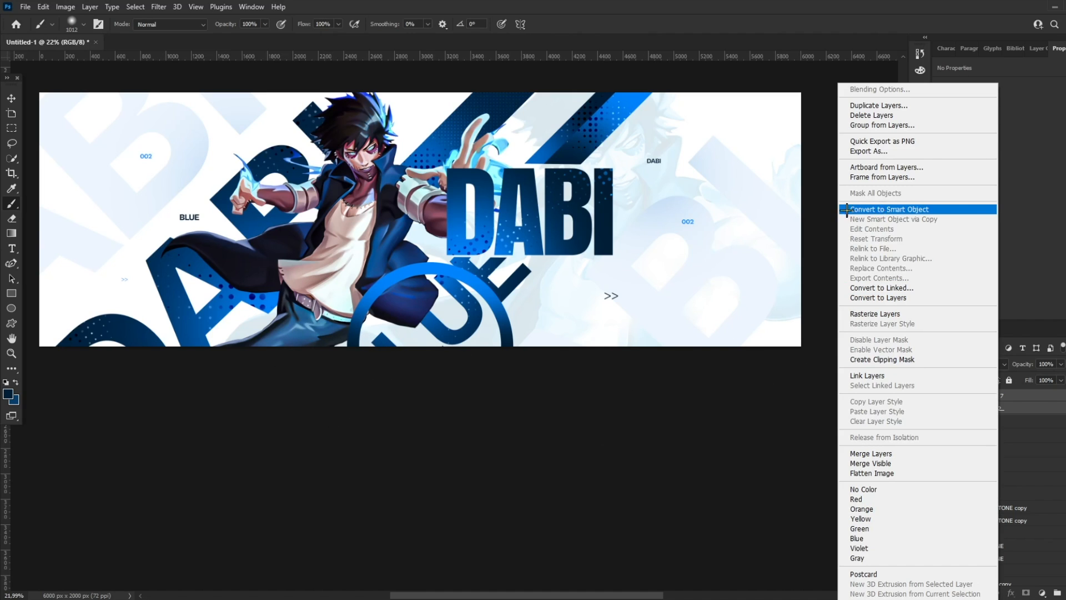
left_click(679, 230)
left_click(1020, 400)
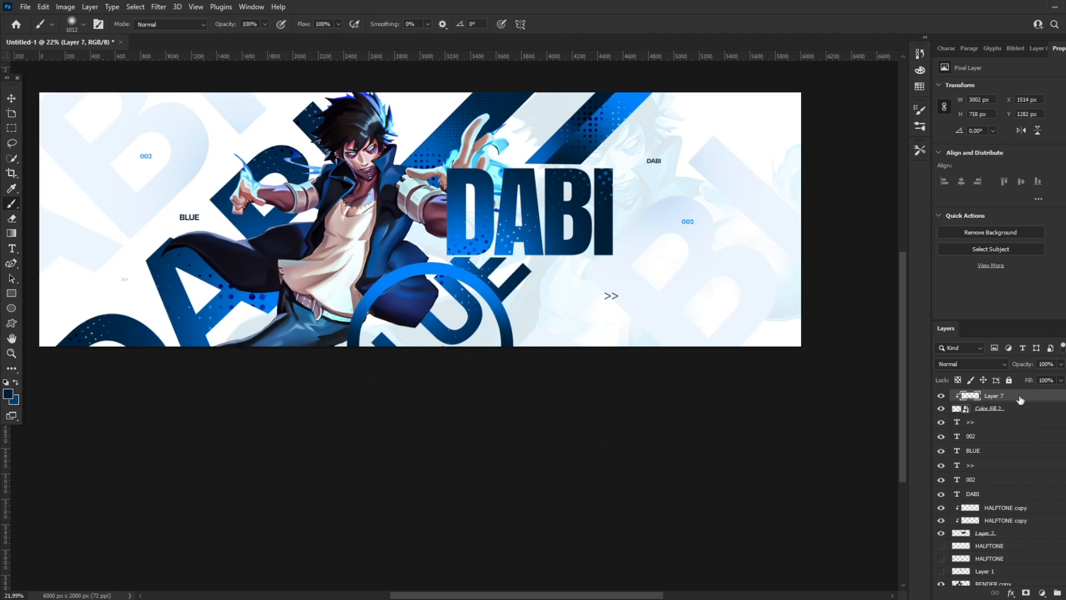
left_click(1012, 410, "shift")
right_click(1013, 409)
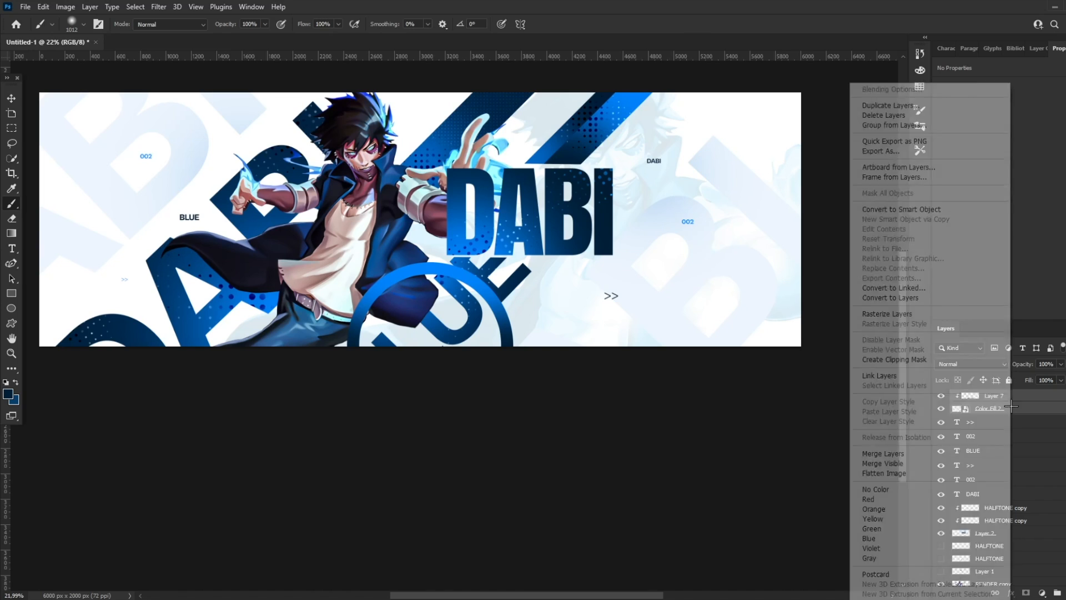
left_click(903, 208)
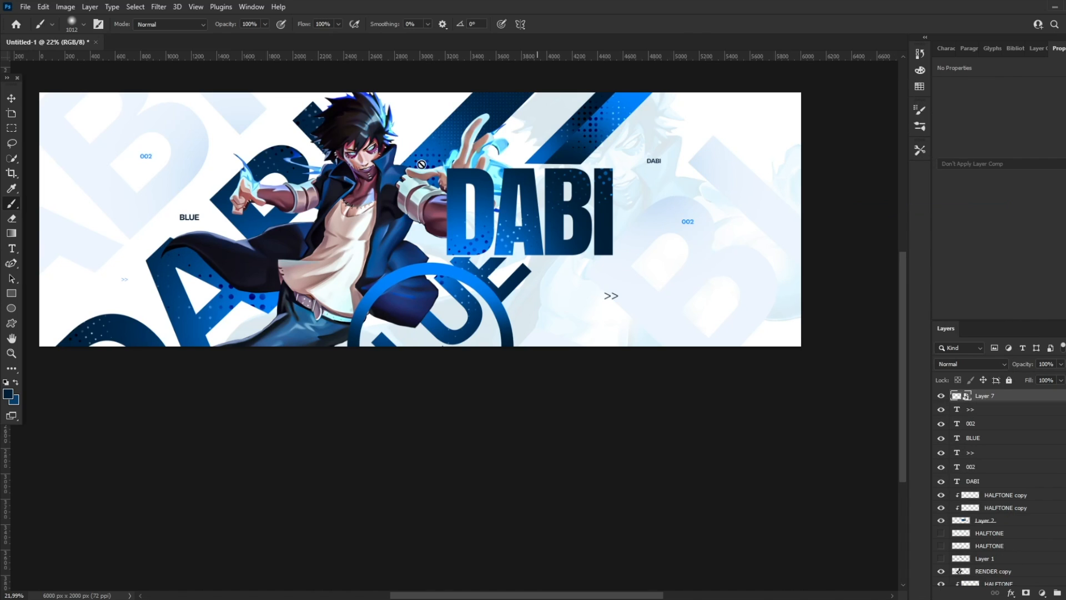
- Apply a Gaussian Blur with a 12.5 px radius to the ring smart object
left_click(11, 97)
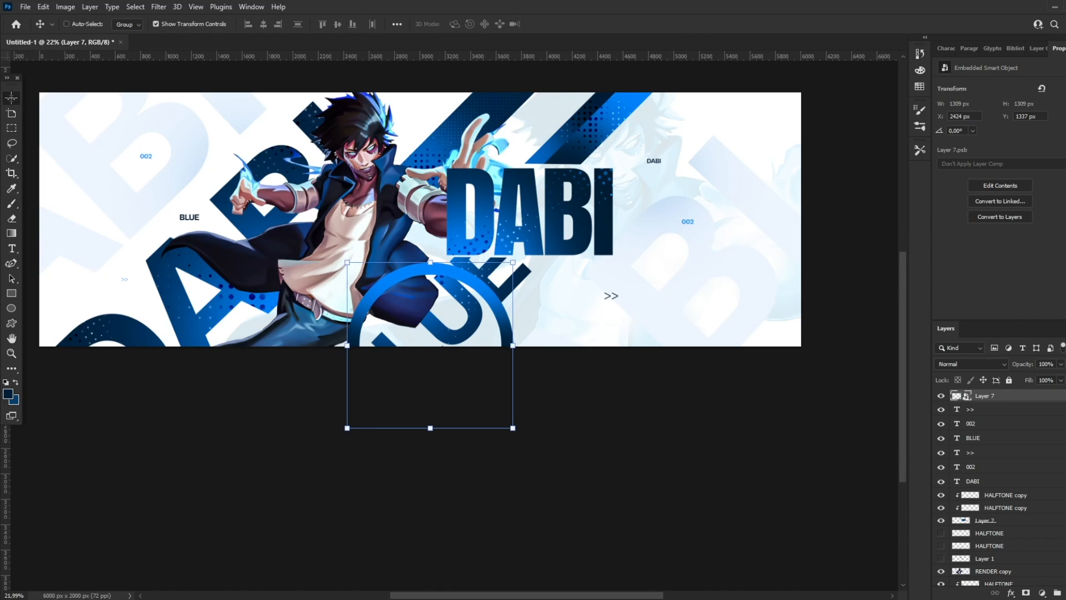
left_click(158, 7)
mouse_move(184, 145)
left_click(328, 197)
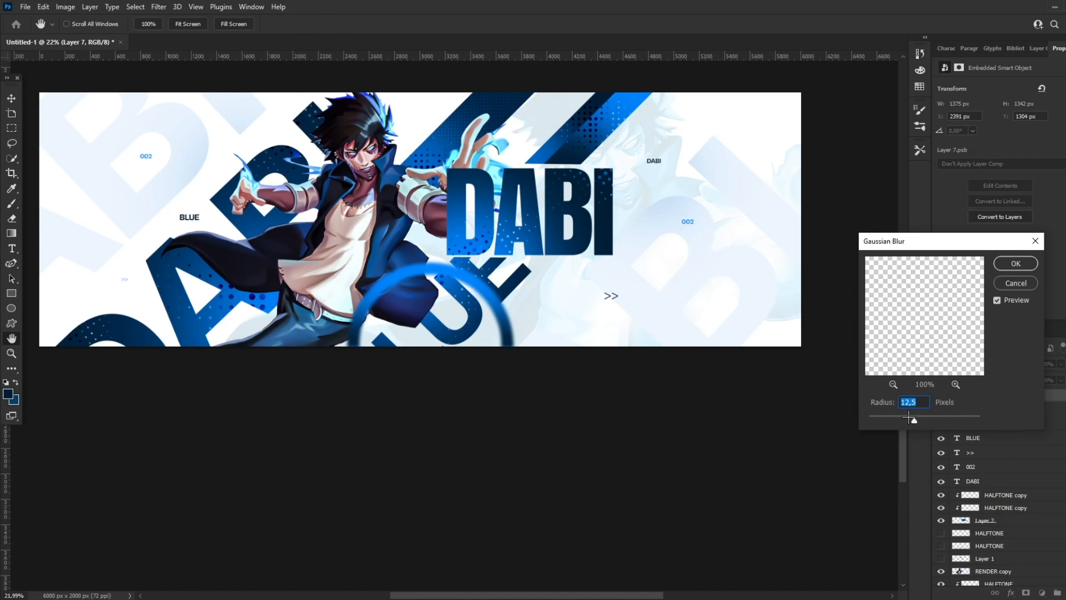
left_click(1008, 263)
left_click_drag(667, 285, 666, 289)
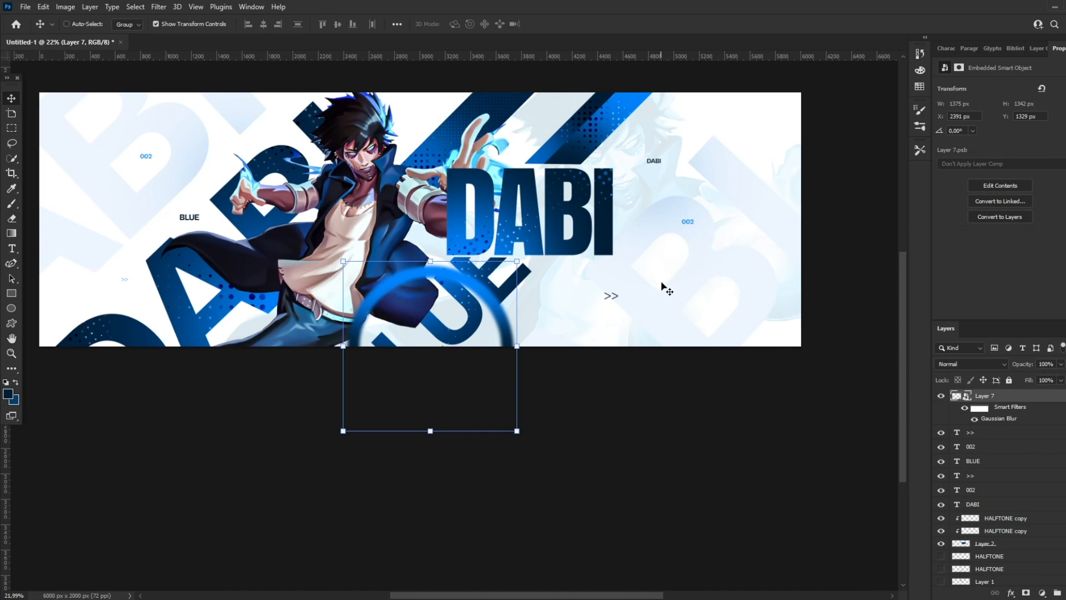
- Show the hidden lightning layer, enlarge it to about 138% and rotate it about 119° over the character's upper body
left_click(11, 353)
left_click_drag(474, 181, 482, 176)
mouse_move(479, 166)
left_mouse_down()
mouse_move(413, 166)
mouse_move(512, 159)
mouse_move(483, 159)
left_mouse_up()
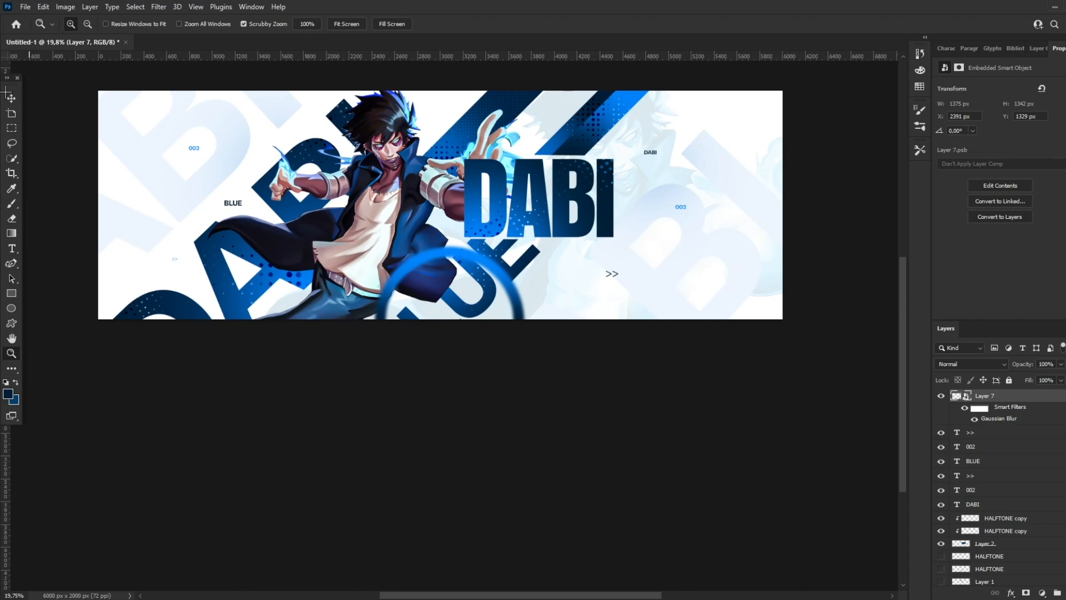
scroll(1000, 505, "down", 3)
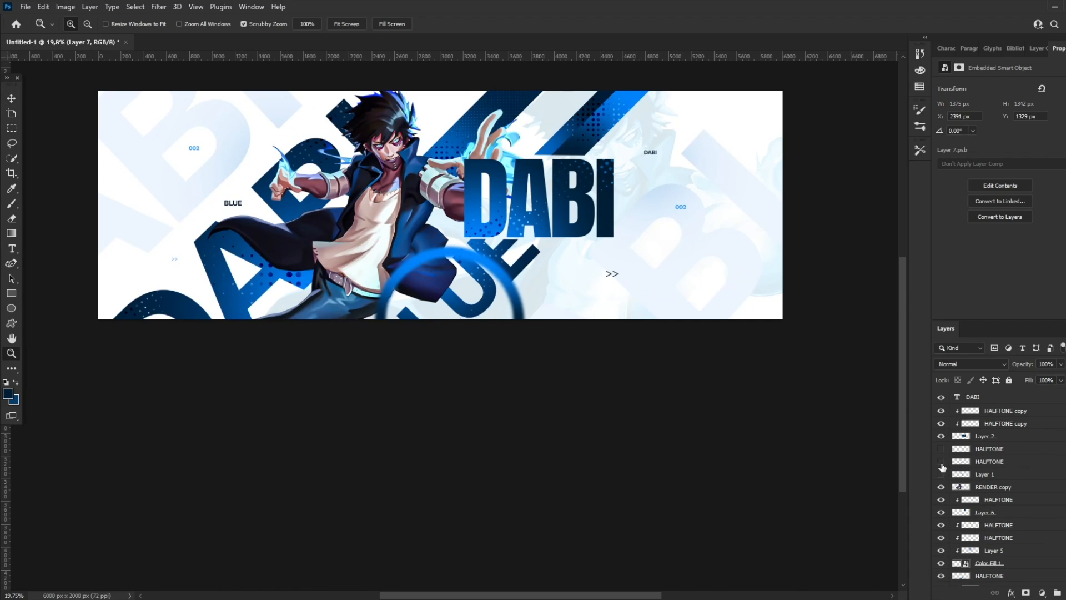
left_click(941, 474)
left_click(989, 473)
key("v")
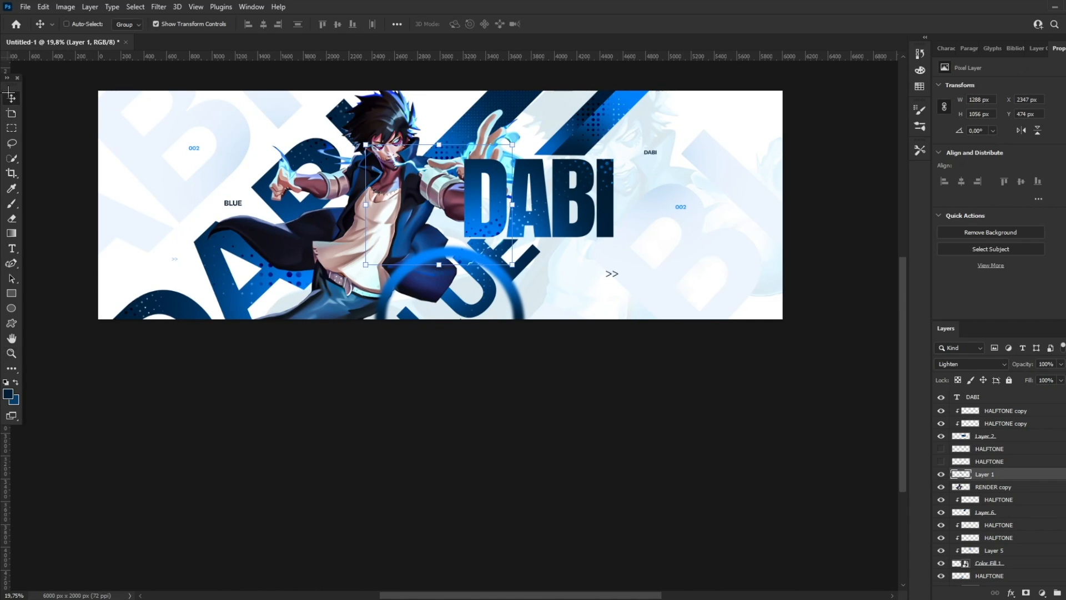
left_click_drag(467, 394, 399, 426)
left_click_drag(351, 242, 223, 339)
left_click_drag(346, 245, 448, 136)
left_click_drag(549, 199, 555, 173)
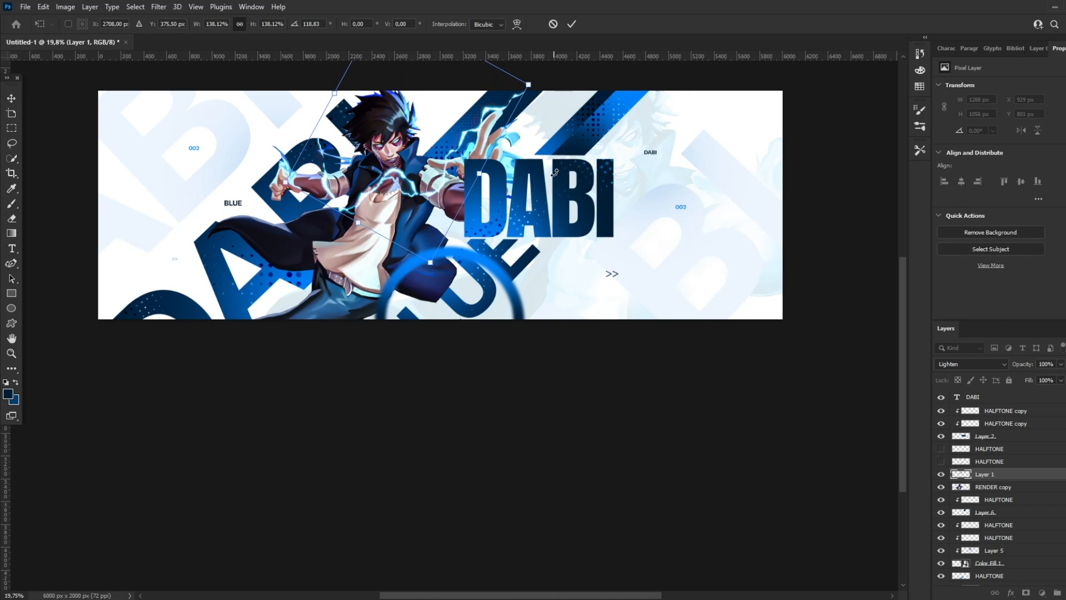
left_click(572, 26)
- Rotate and enlarge the lightning to about 2188 × 1080 px and place it over the banner's lower-left title letters
left_click_drag(576, 229, 369, 340)
left_click_drag(387, 329, 366, 335)
left_click_drag(279, 303, 300, 302)
left_click_drag(306, 304, 217, 336)
left_click_drag(347, 251, 395, 209)
left_click(575, 24)
left_click_drag(502, 213, 521, 222)
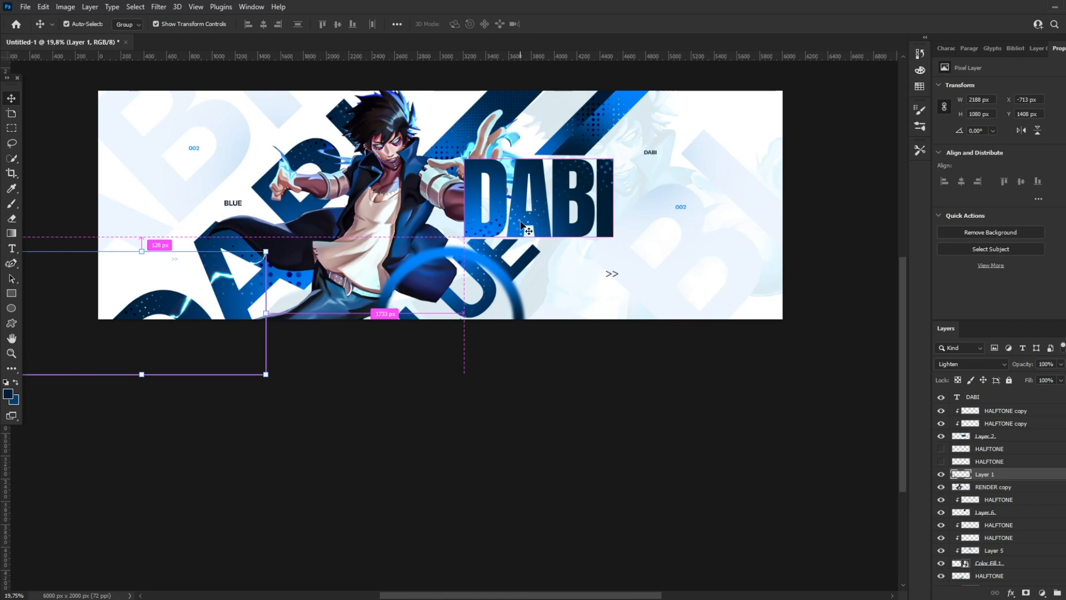
- Colorize the lightning with hue 219 and saturation 100, and nudge it down over the lower-left letters
key("ctrl+u")
left_click(943, 297)
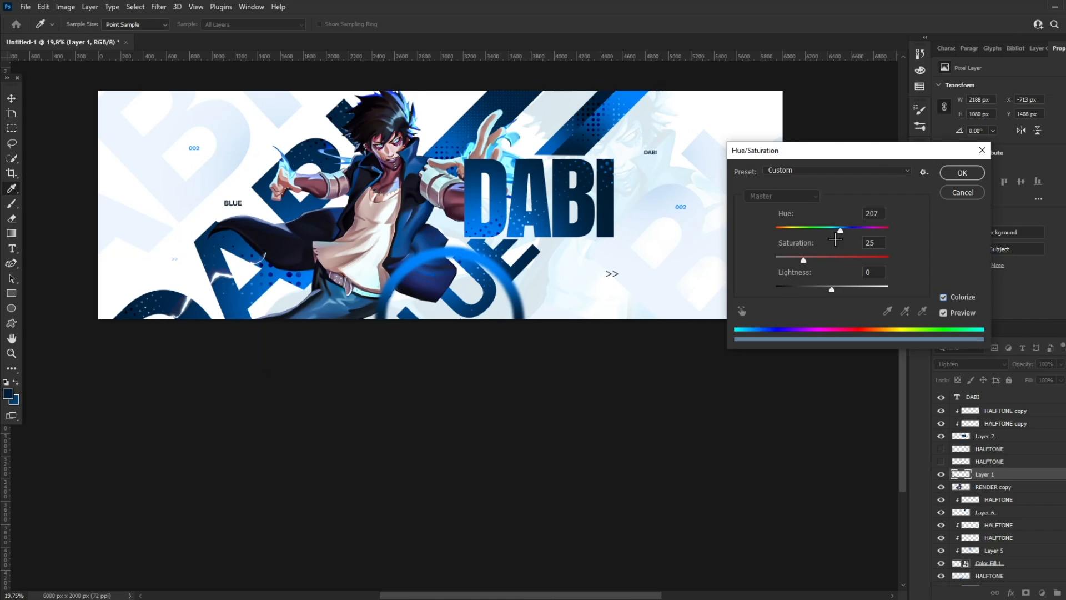
left_click_drag(845, 232, 926, 253)
left_click(964, 174)
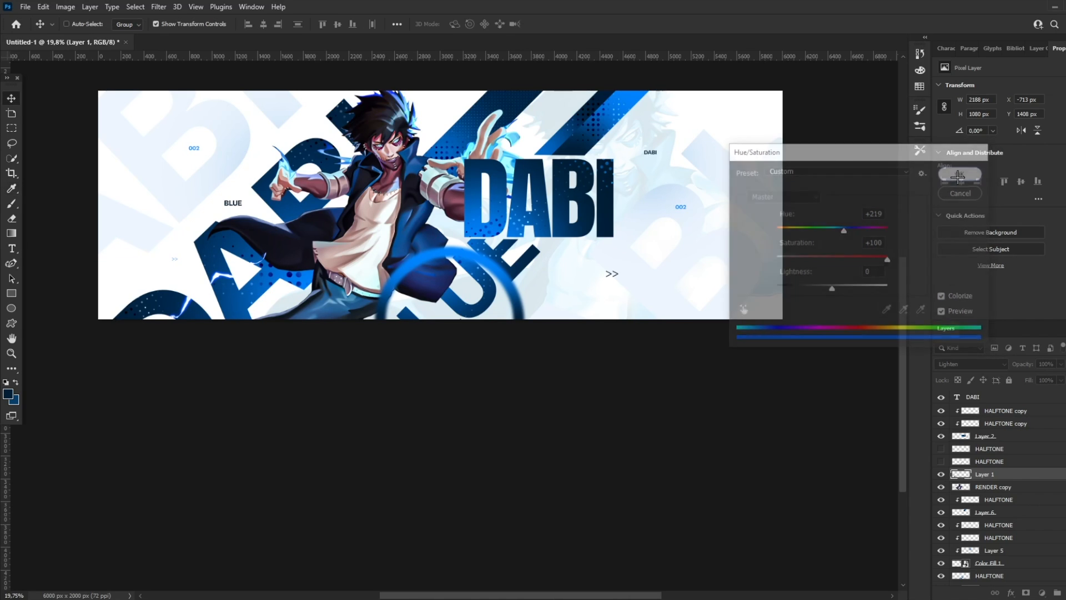
left_click_drag(530, 244, 520, 251)
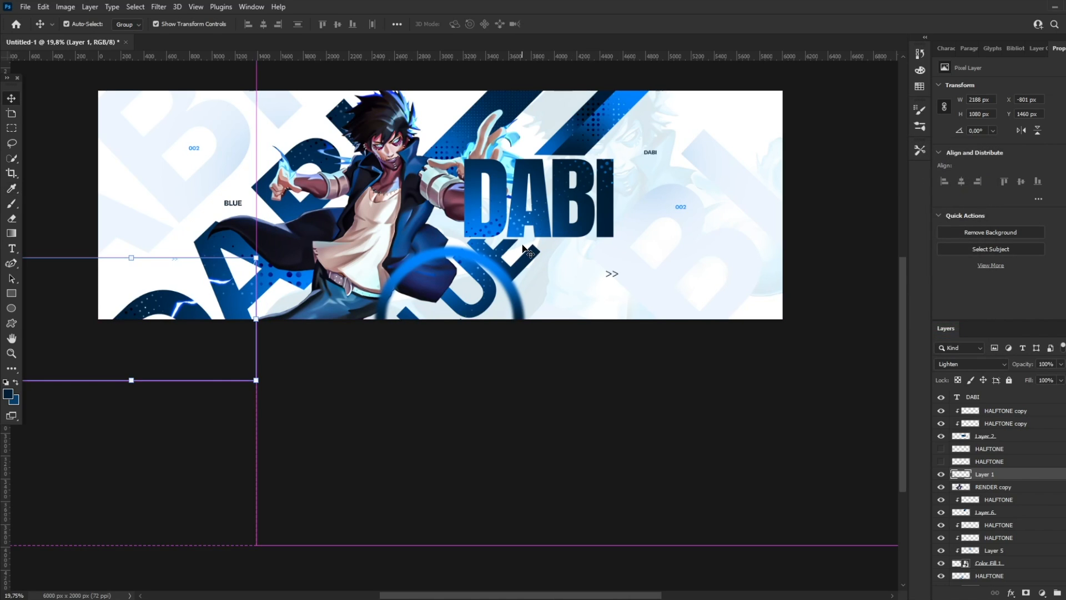
- Duplicate the blue lightning onto the diagonal stripe by the raised hand and erase its excess with a large soft eraser
key("ctrl+j")
mouse_move(225, 317)
left_mouse_down()
mouse_move(650, 128)
mouse_move(499, 144)
left_mouse_up()
left_click(11, 219)
left_click_drag(319, 190, 328, 209)
mouse_move(328, 208)
left_mouse_down()
mouse_move(423, 190)
mouse_move(433, 169)
left_mouse_up()
left_click_drag(531, 76, 530, 89)
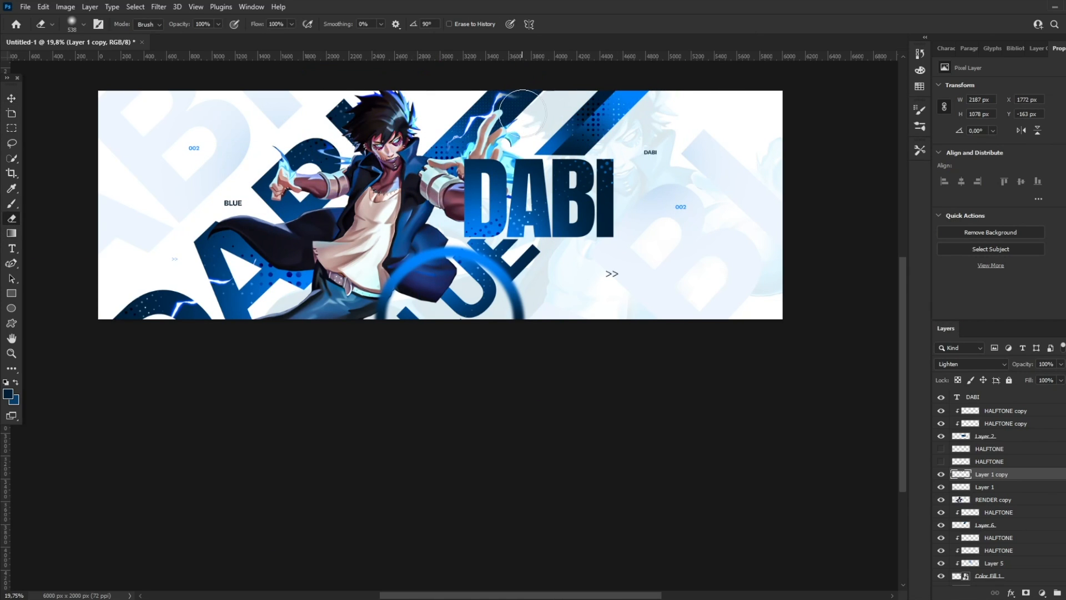
right_click(493, 121, "alt")
- Duplicate the lower-left lightning layer, enlarge the copy to about 4459 × 2201 px and bring it to the front over the ring
key("z")
left_click_drag(512, 93, 602, 100)
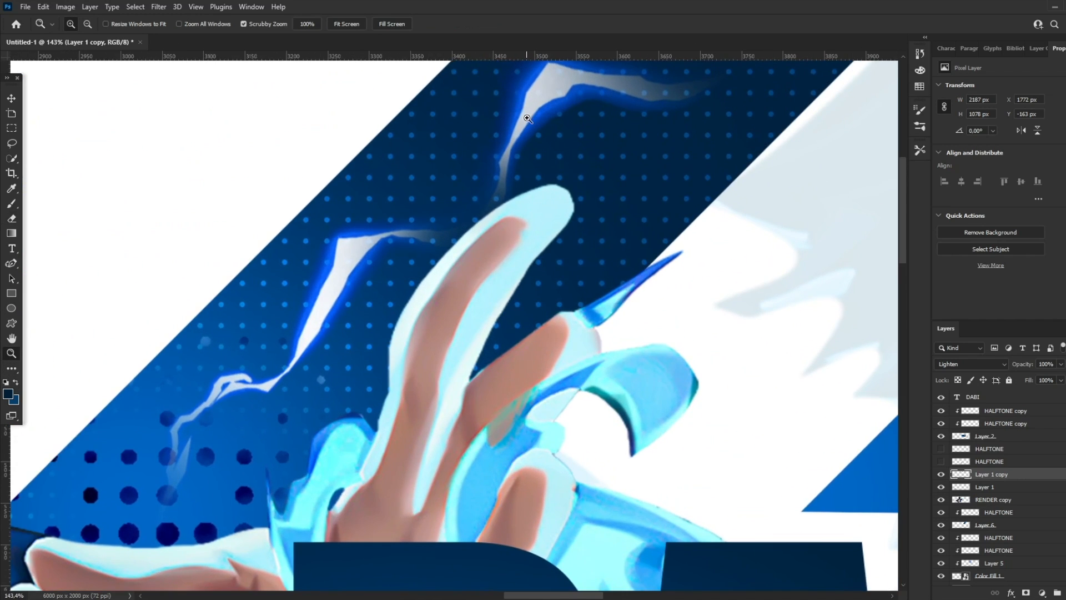
left_click_drag(529, 119, 344, 133)
left_click_drag(500, 146, 536, 141)
left_click_drag(466, 140, 494, 143)
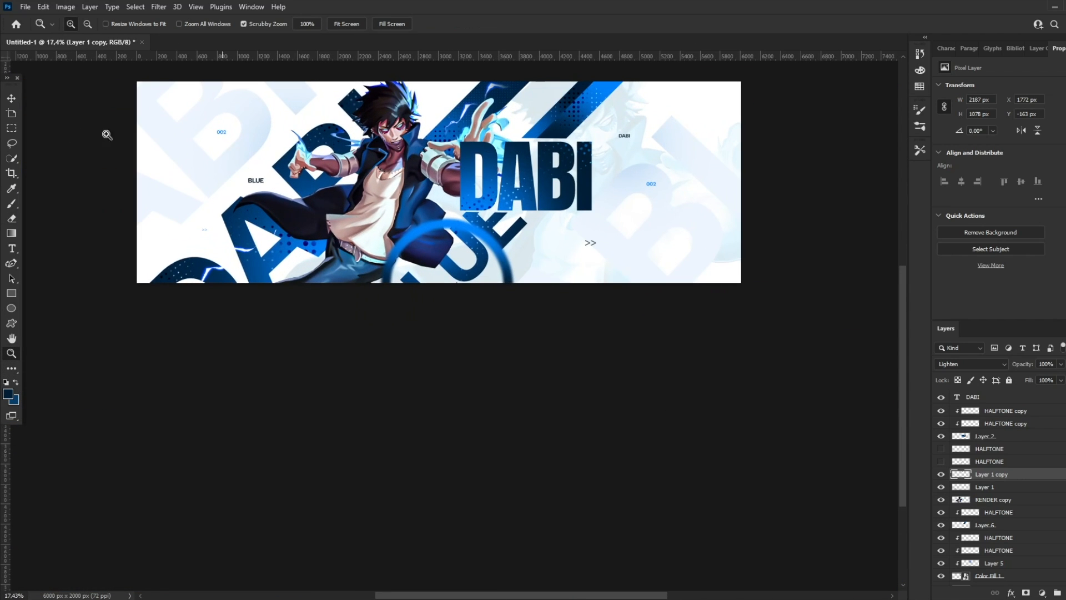
key("v")
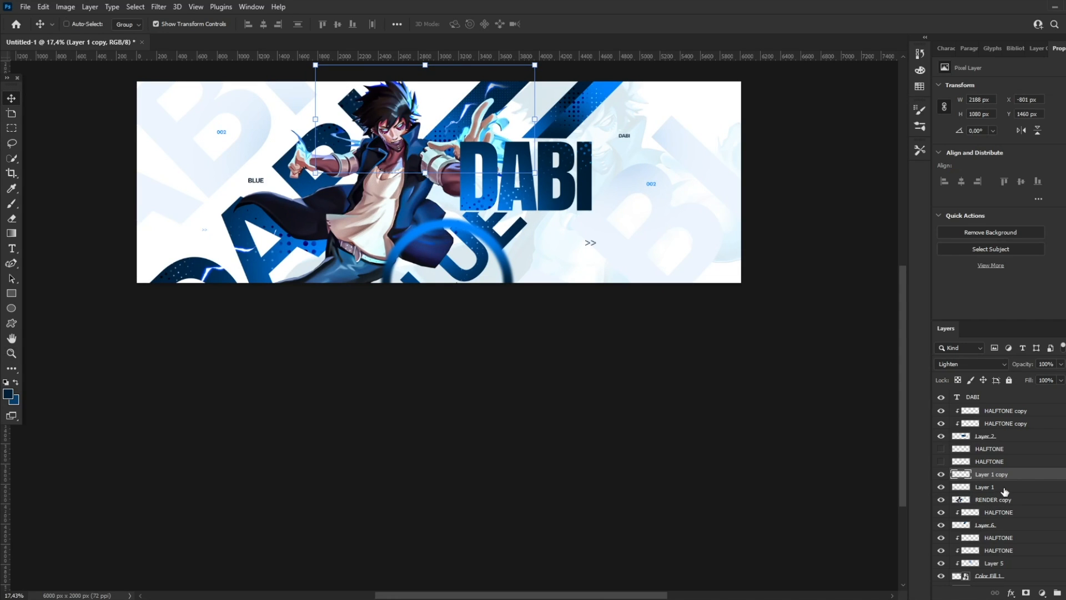
key("ctrl+j")
key("ctrl+t")
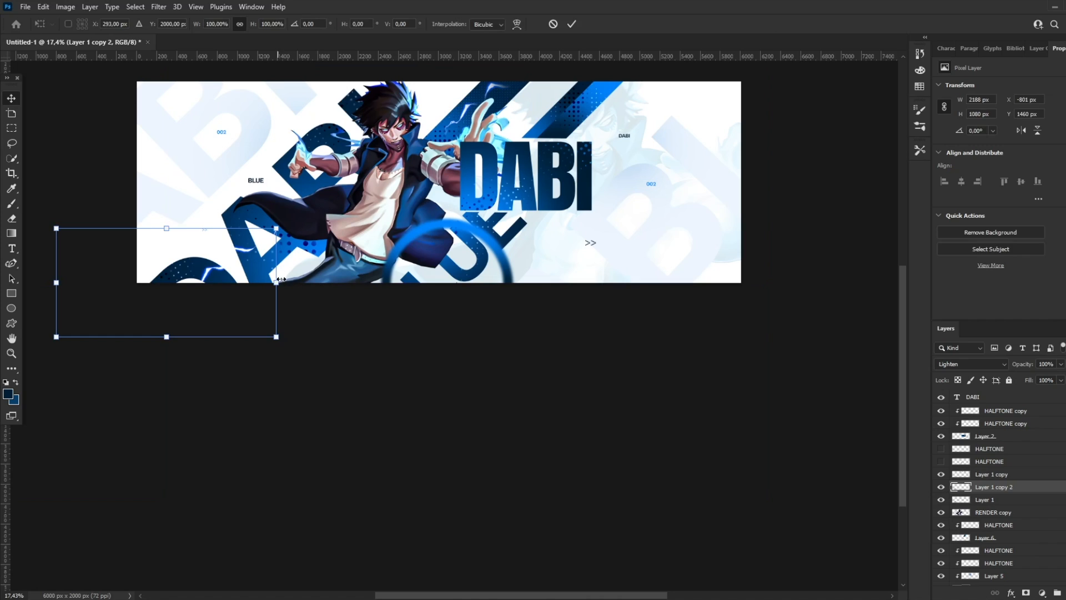
left_click_drag(282, 279, 527, 276)
key("Return")
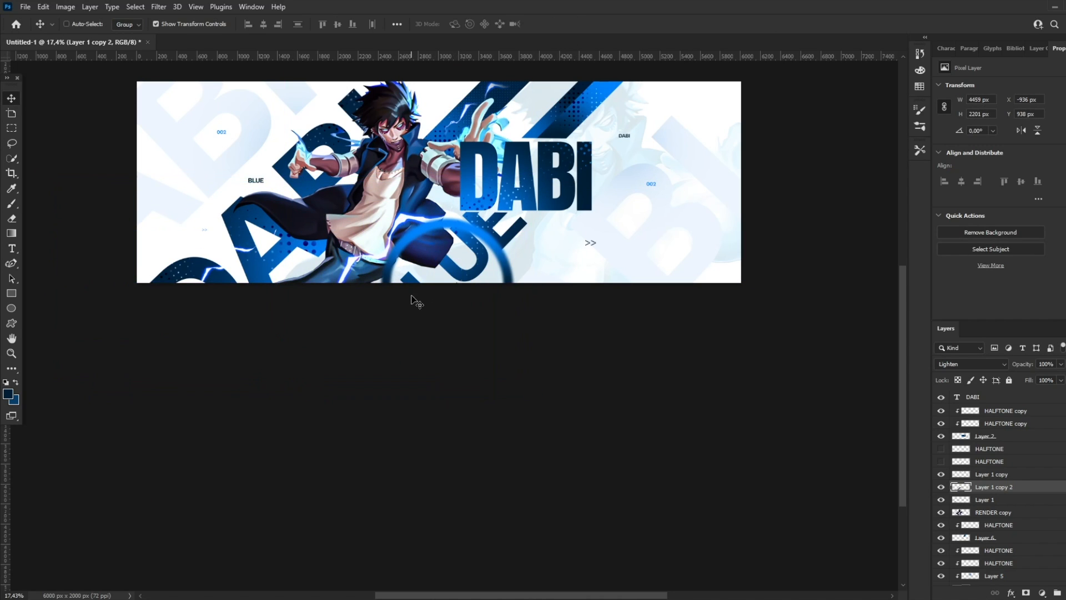
left_click_drag(1006, 489, 993, 392)
left_click_drag(429, 266, 526, 246)
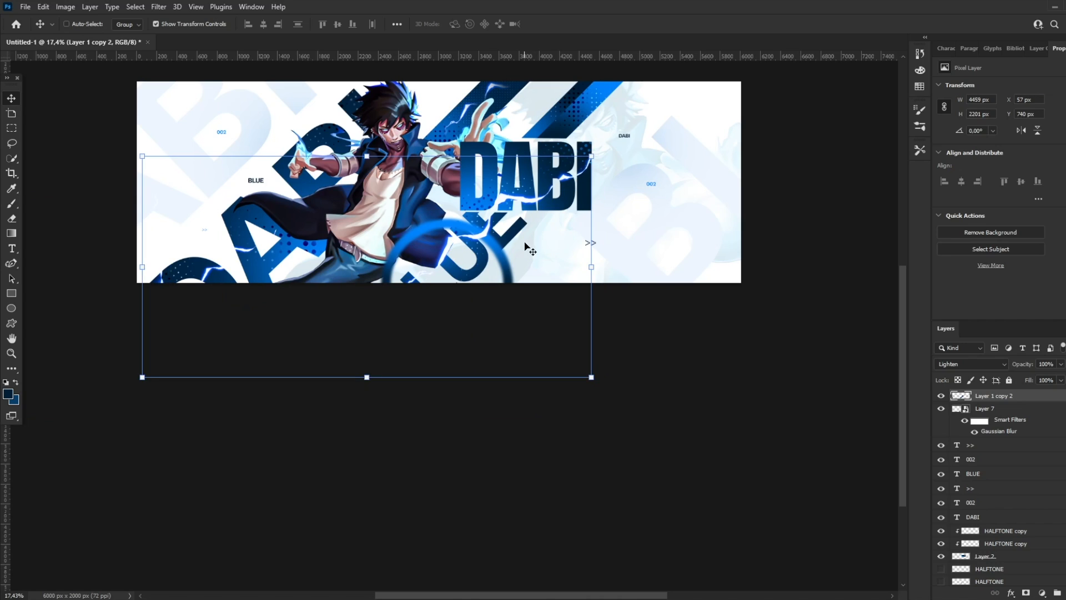
- Colorize the large lightning copy with hue 207 and saturation 100
key("ctrl")
key("ctrl+u")
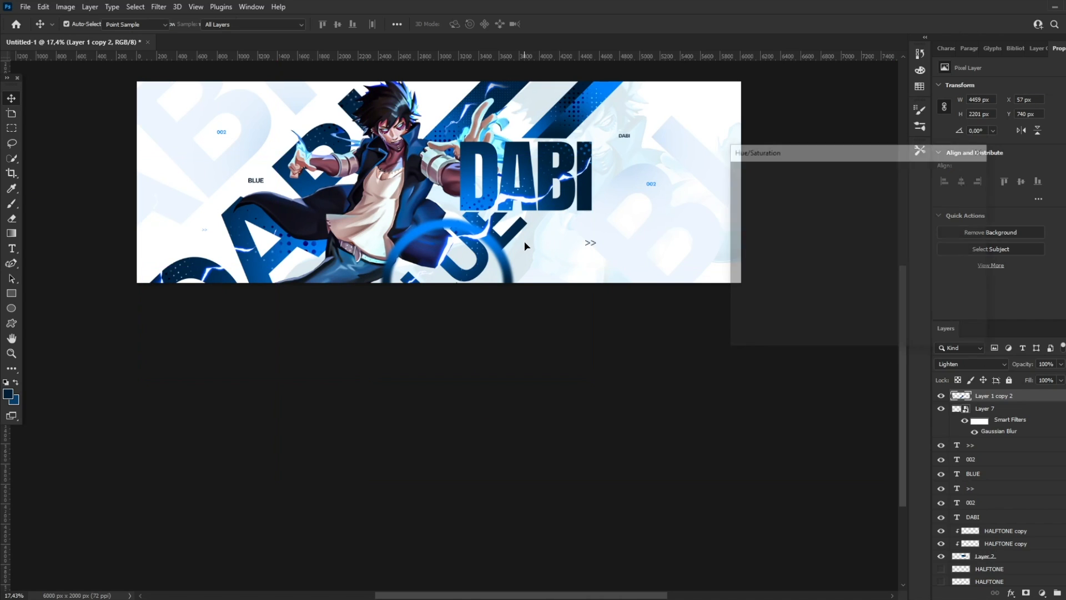
left_click(941, 296)
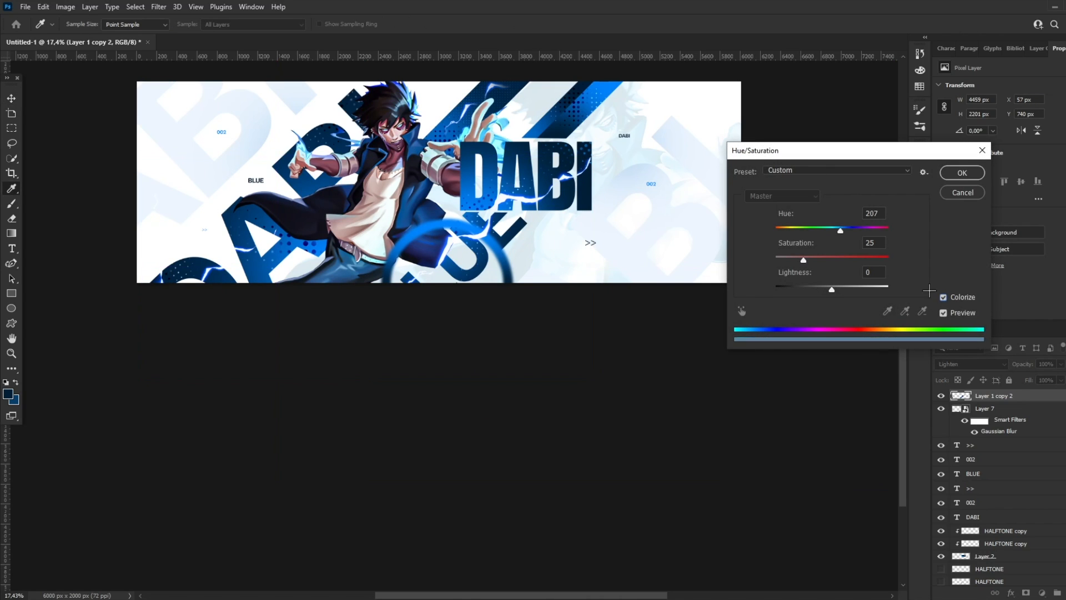
left_click_drag(849, 260, 892, 259)
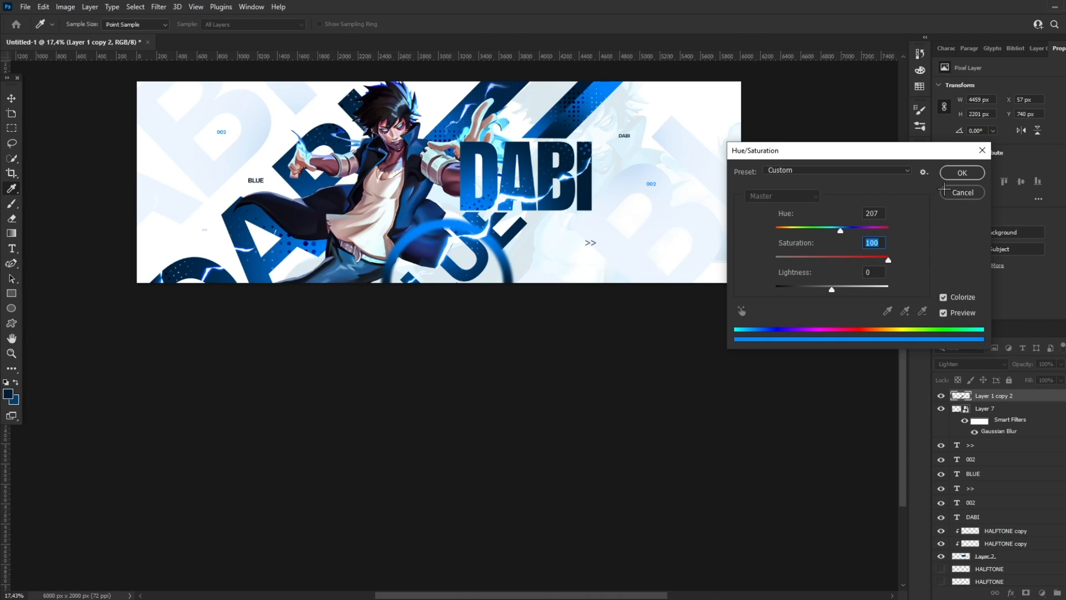
left_click(954, 175)
- Blur the large lightning with a 12.5 px Gaussian Blur and move it across the ring's upper-left curve
left_click_drag(514, 241, 499, 269)
left_click(158, 7)
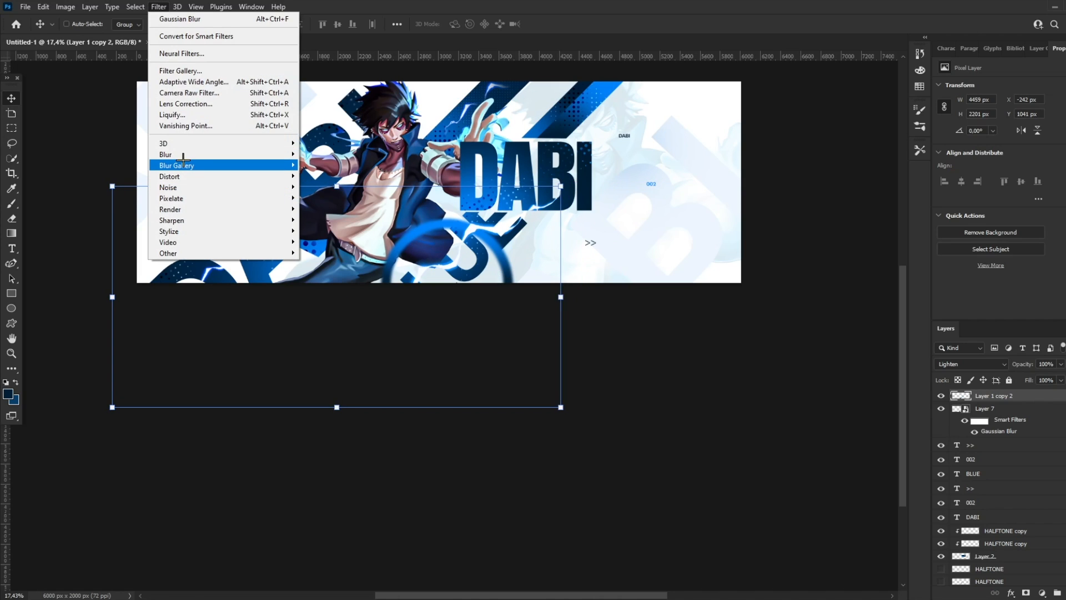
mouse_move(180, 162)
left_click(328, 197)
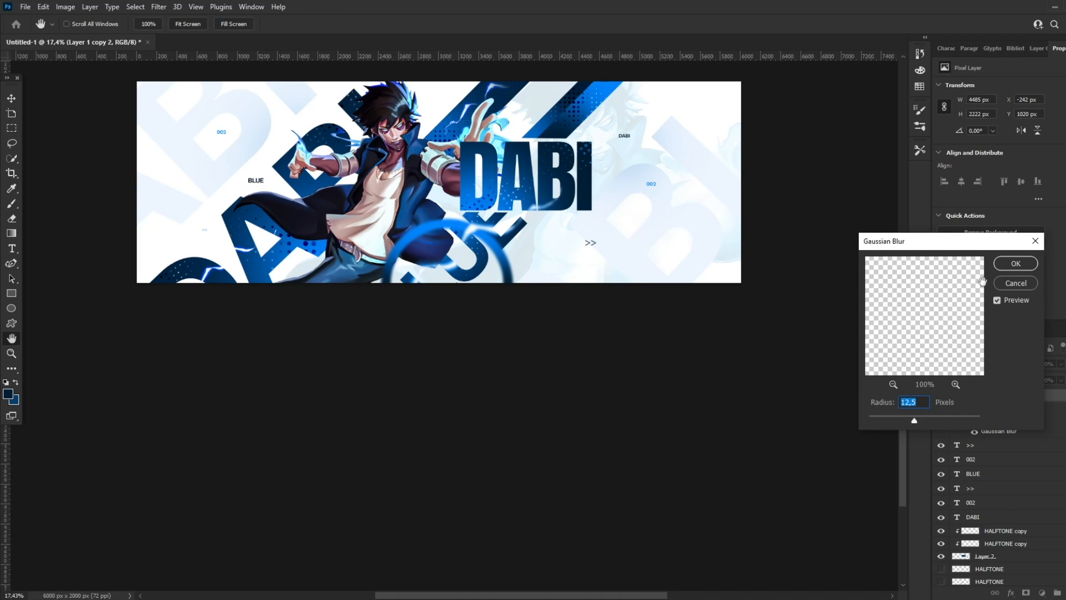
left_click(1016, 264)
left_click_drag(498, 264, 445, 256)
- Duplicate the original lower-left lightning over the DABI title and bring the copy to the top of the layer stack
key("z")
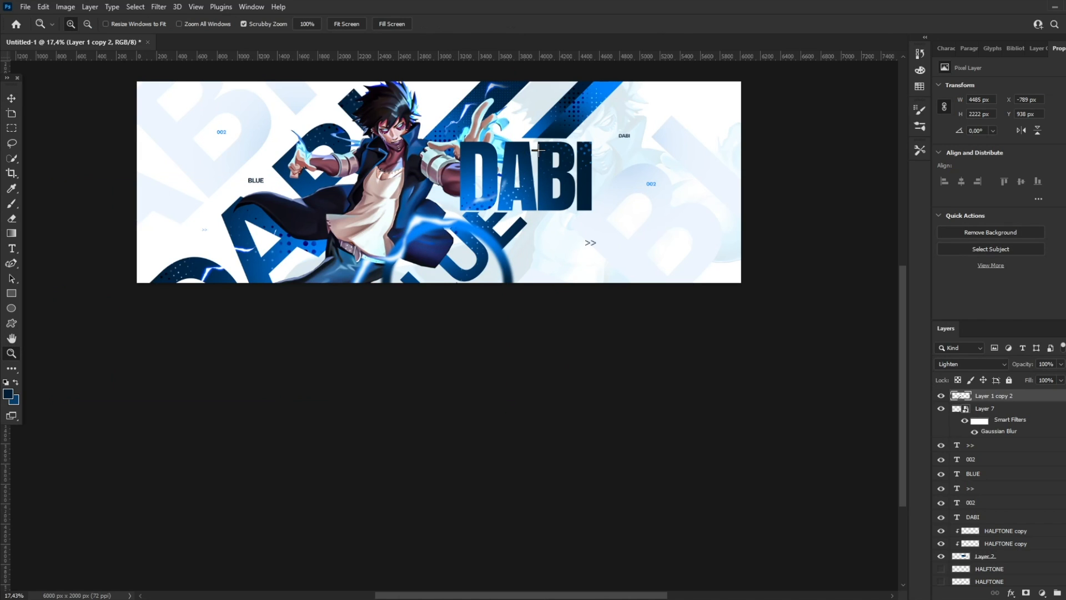
mouse_move(538, 150)
left_mouse_down()
mouse_move(584, 156)
mouse_move(459, 167)
mouse_move(548, 160)
left_mouse_up()
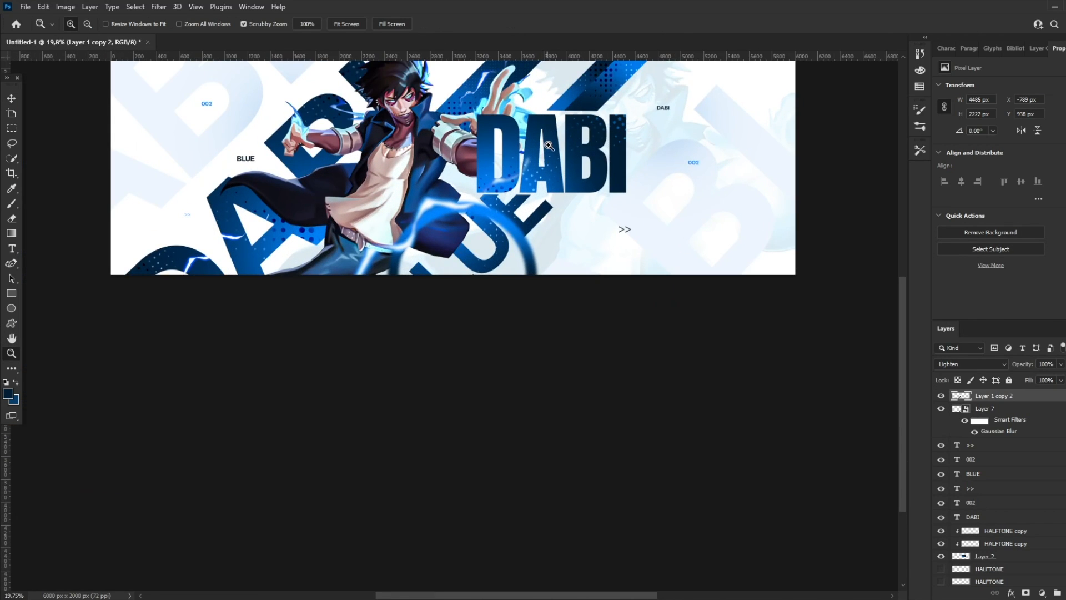
scroll(994, 462, "down", 1)
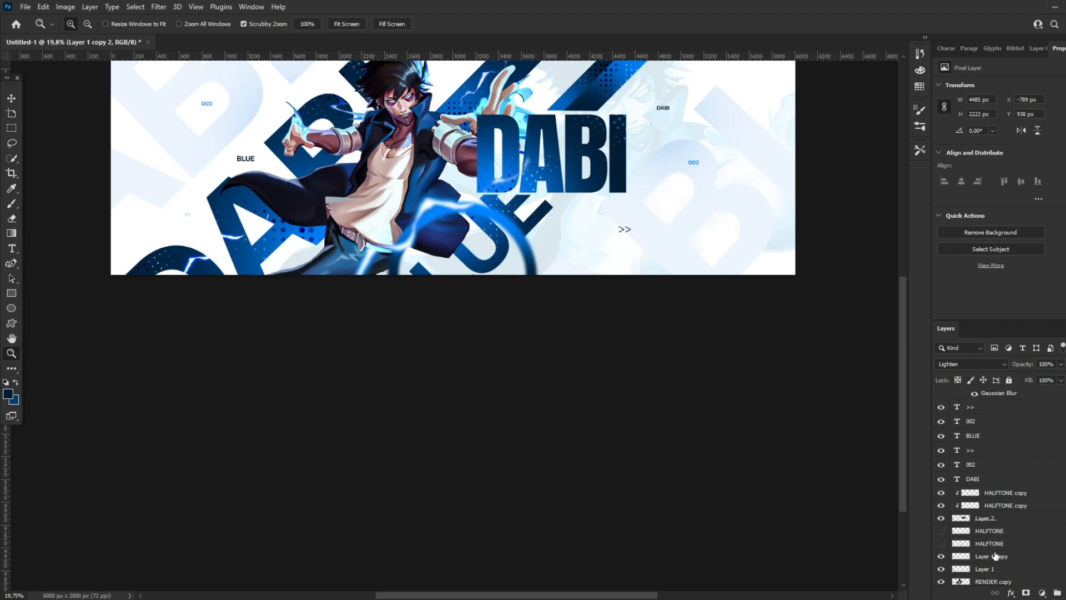
left_click(1001, 570)
key("v")
left_click(325, 188, "alt")
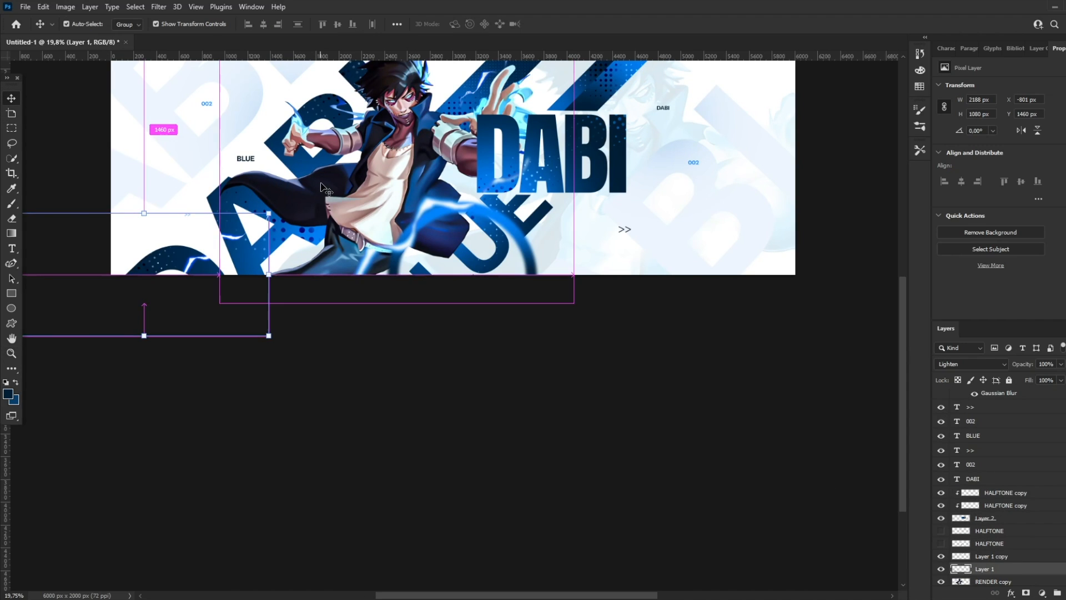
left_click_drag(242, 247, 609, 134)
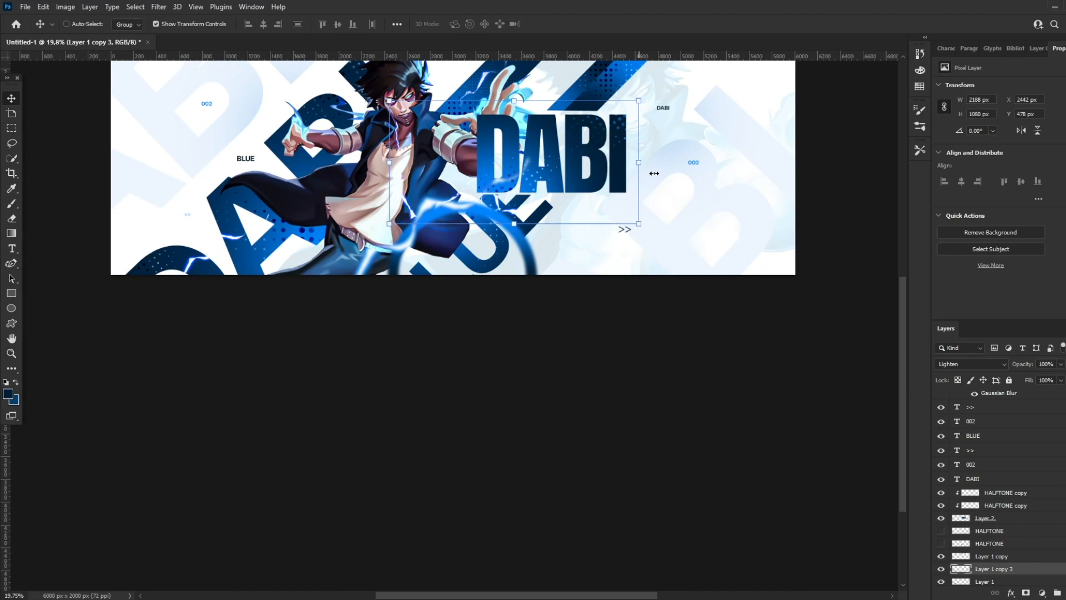
scroll(997, 422, "up", 1)
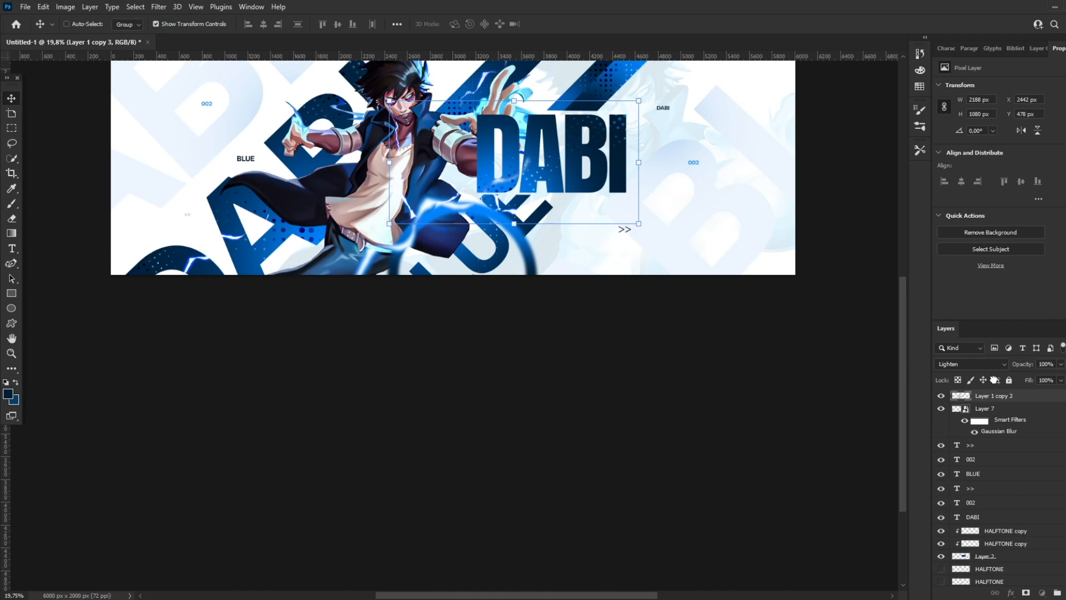
left_click_drag(994, 389, 992, 391)
- Enlarge the title's lightning copy to about 117% and rotate it about 15° across the DABI letters
left_click_drag(638, 163, 683, 163)
left_click_drag(714, 161, 632, 207)
left_click(572, 23)
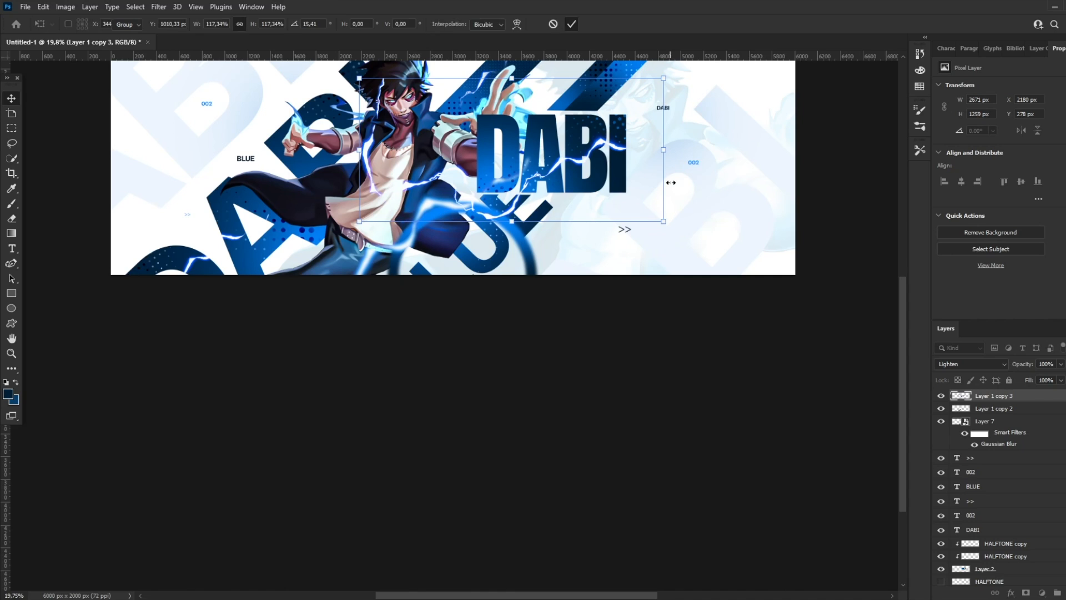
- Colorize the title's lightning blue with the saturation raised to its maximum
key("ctrl+u")
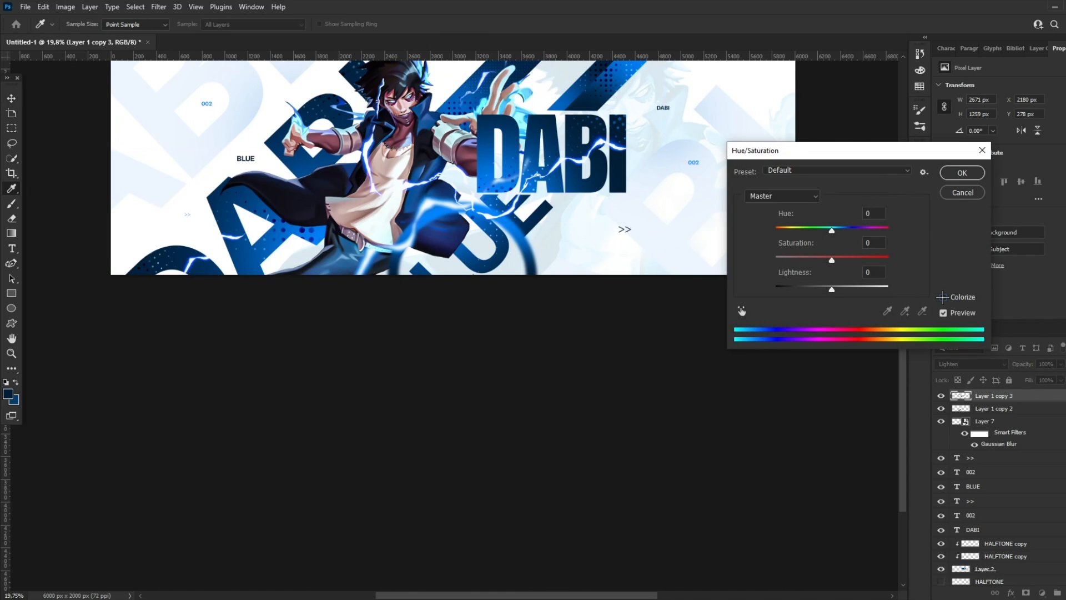
left_click(943, 297)
left_click_drag(846, 260, 924, 246)
left_click(958, 173)
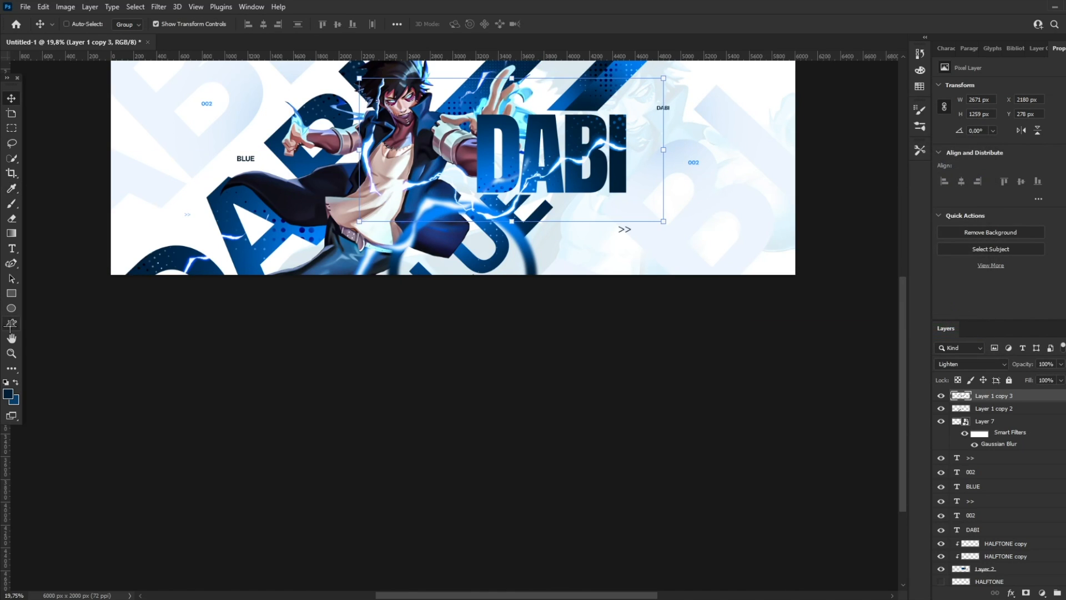
- Erase the lightning over the character and lower letters with a soft eraser, keeping only the bolt across the title's end
key("z")
left_click_drag(565, 141, 578, 141)
key("e")
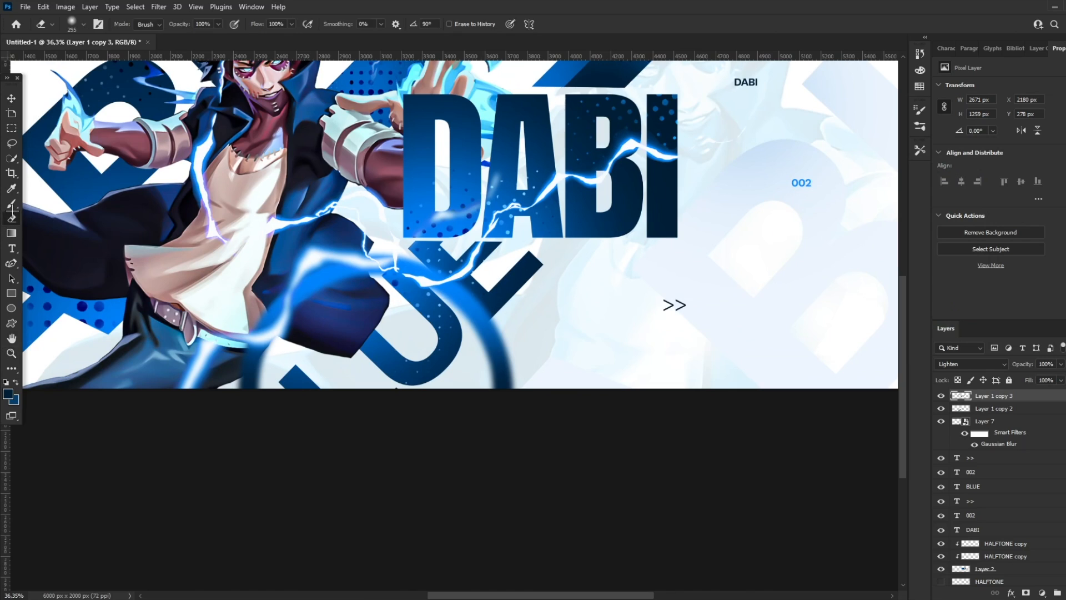
mouse_move(375, 232)
left_mouse_down()
mouse_move(422, 303)
mouse_move(477, 260)
mouse_move(503, 205)
mouse_move(496, 193)
mouse_move(517, 201)
mouse_move(567, 190)
mouse_move(564, 175)
mouse_move(641, 144)
mouse_move(545, 144)
mouse_move(559, 178)
left_mouse_up()
key("ctrl+z")
key("ctrl+z")
key("ctrl+z")
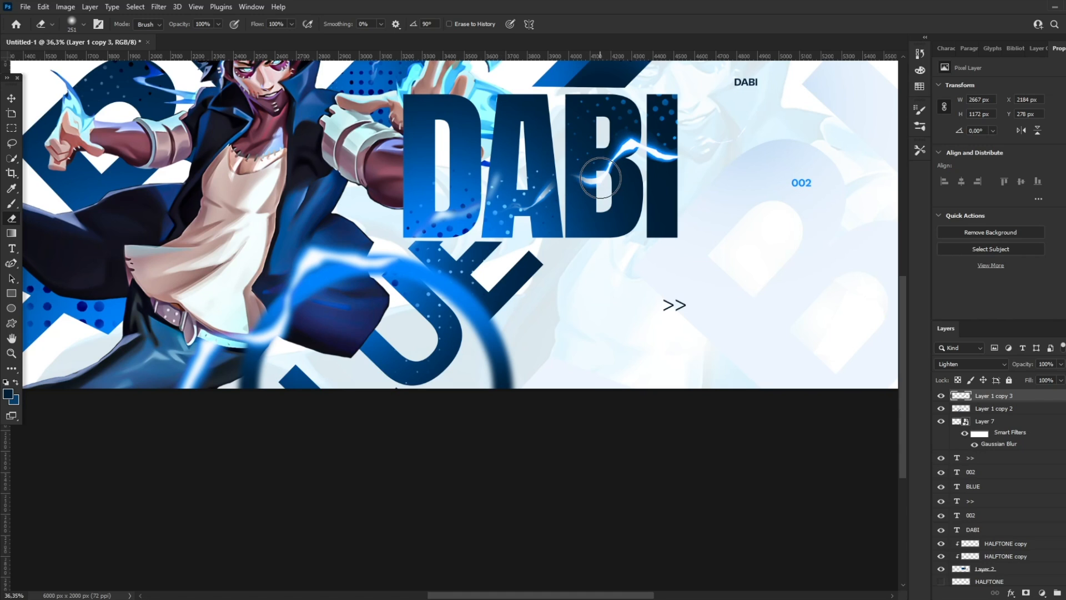
left_click(15, 352)
mouse_move(580, 140)
left_mouse_down()
mouse_move(548, 138)
mouse_move(617, 136)
mouse_move(525, 130)
mouse_move(566, 130)
left_mouse_up()
left_click(969, 365)
left_click(961, 398)
left_click(12, 99)
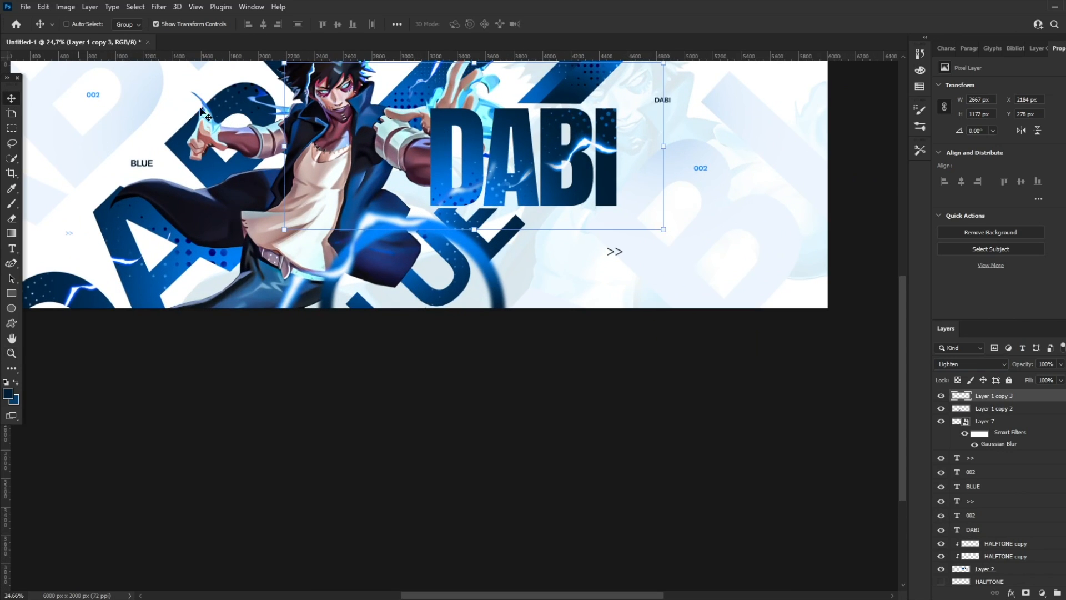
- Try the title's lightning copy in other positions, including above the DABI letters, and delete it
left_click_drag(647, 147, 674, 156)
scroll(659, 200, "up", 4)
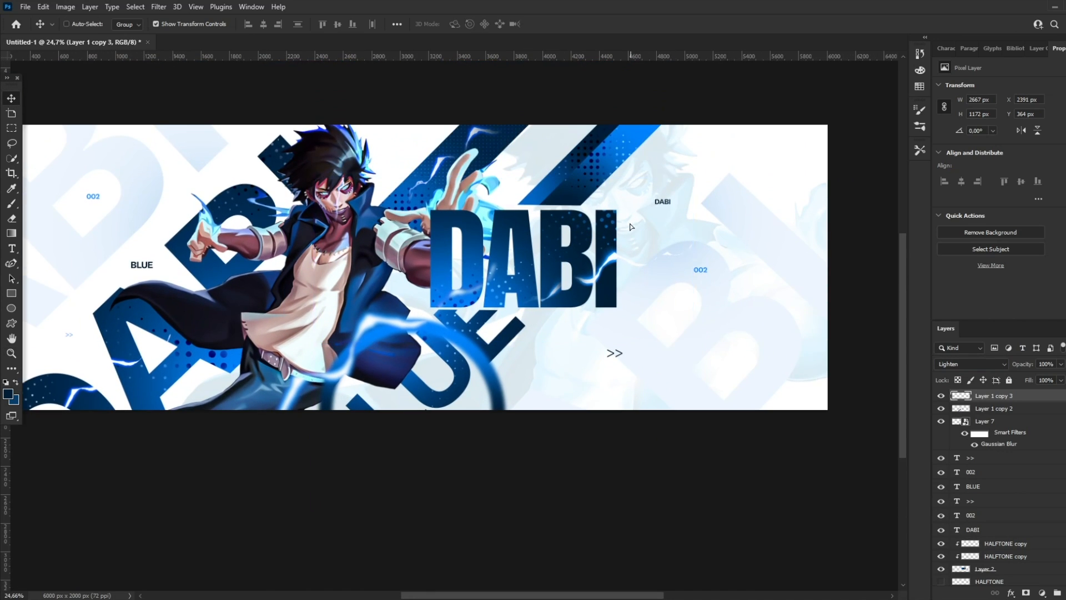
left_click_drag(630, 226, 601, 156)
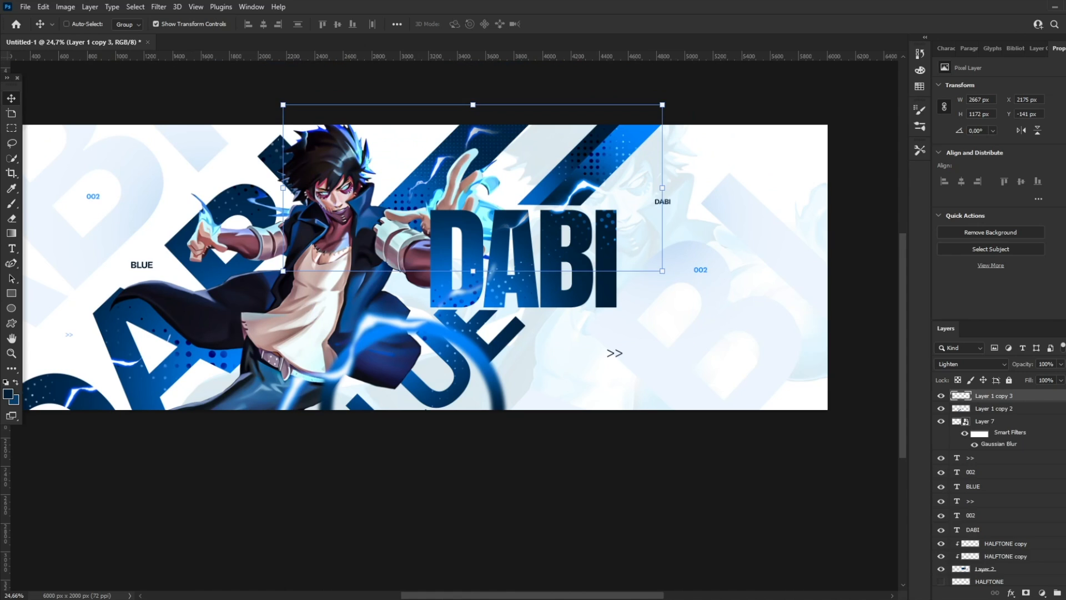
key("Delete")
- Add a new empty layer directly above the white background layer, beneath the faded render
key("z")
left_click_drag(383, 172, 522, 150)
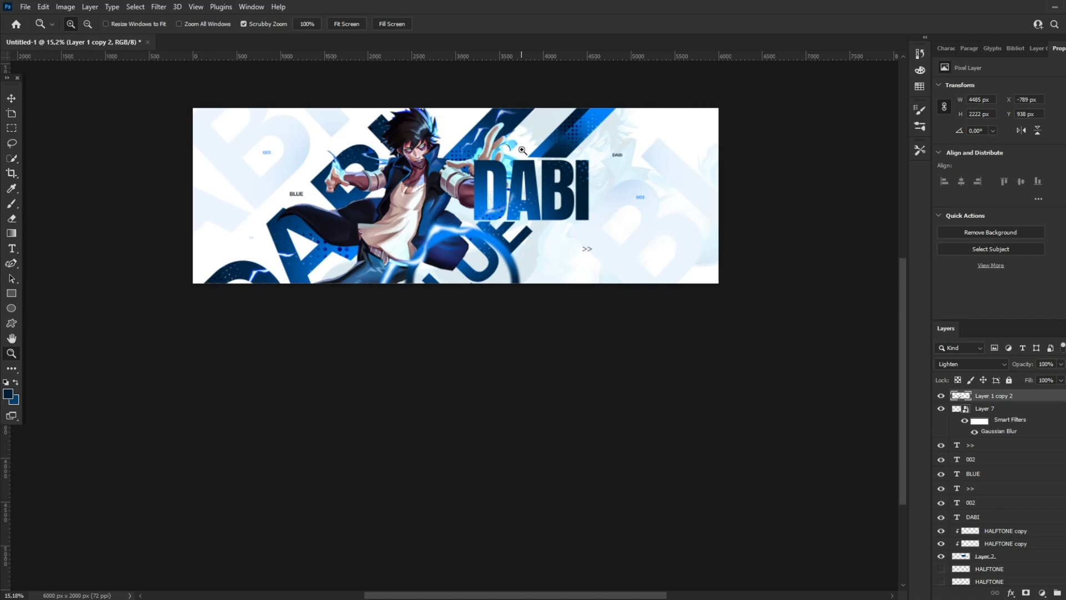
left_click_drag(416, 142, 474, 139)
left_click_drag(457, 137, 406, 139)
mouse_move(499, 143)
left_mouse_down()
mouse_move(468, 147)
mouse_move(500, 145)
left_mouse_up()
key("v")
scroll(993, 529, "down", 4)
scroll(992, 529, "down", 3)
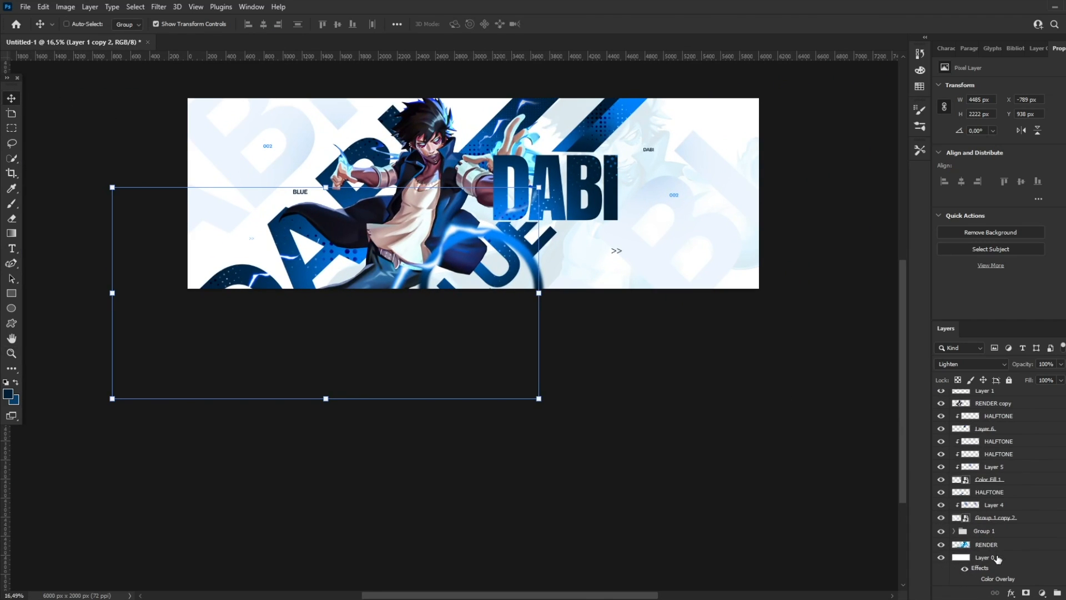
left_click(1004, 565)
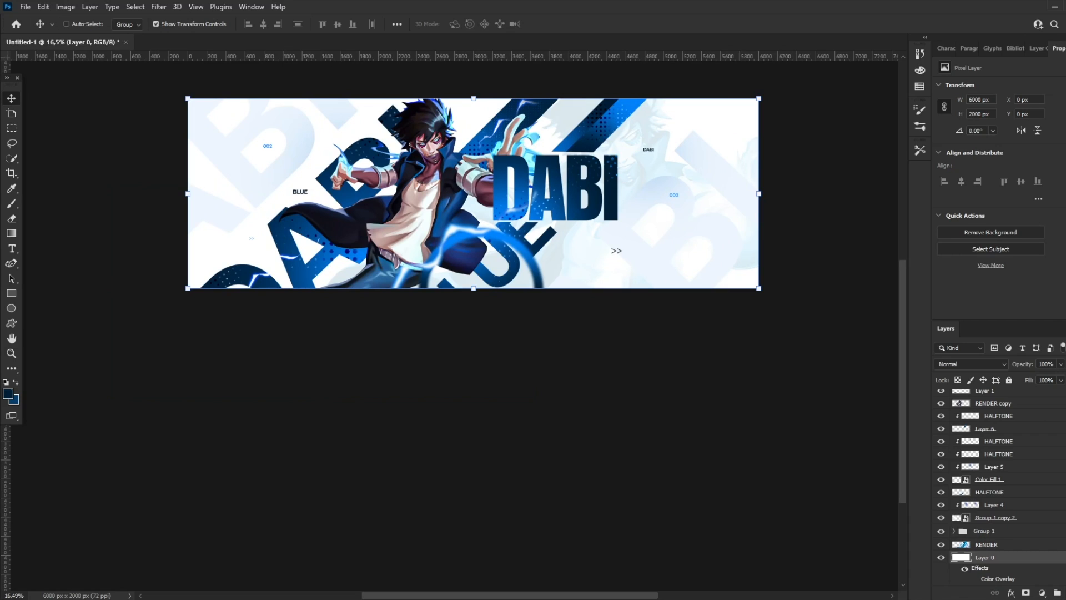
left_click(1050, 592)
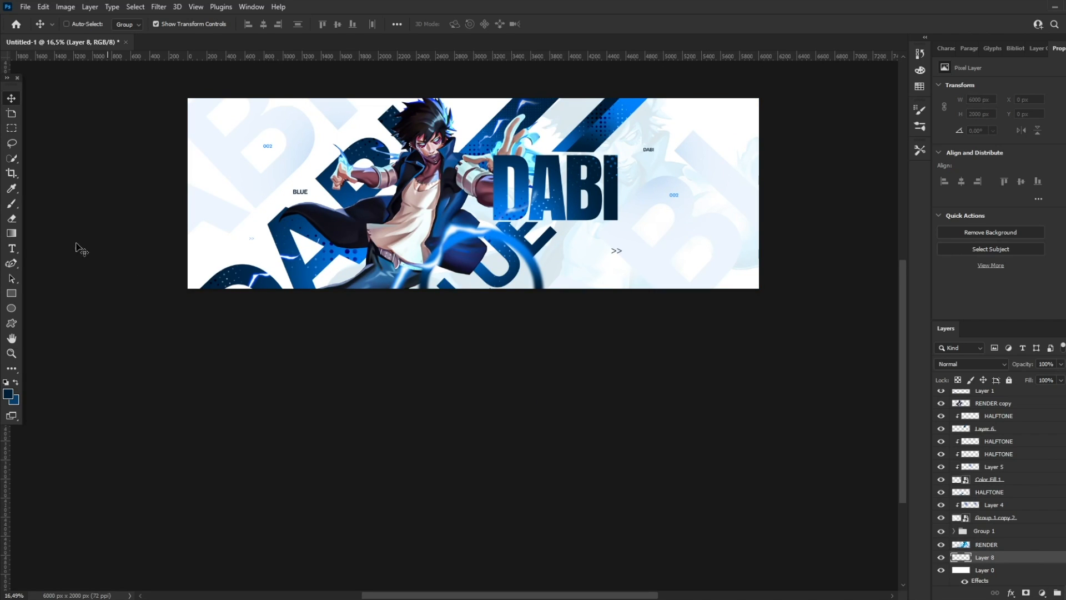
- Paint a soft dark navy (#001527) shadow at the banner's lower-right edge with a brush of about 2176 px
left_click(11, 203)
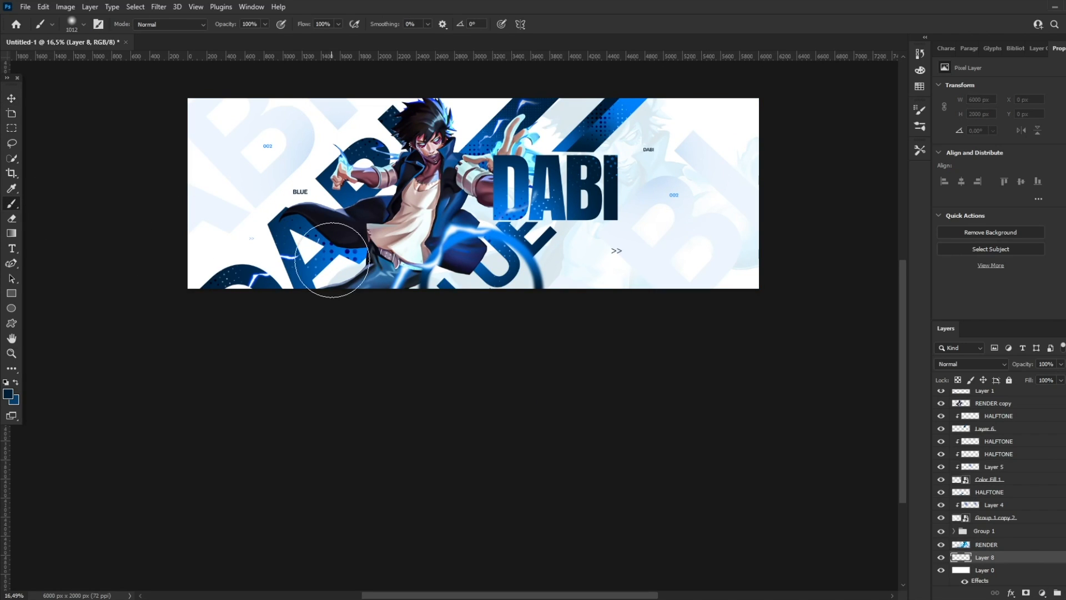
left_click(9, 394)
left_click_drag(722, 493, 733, 496)
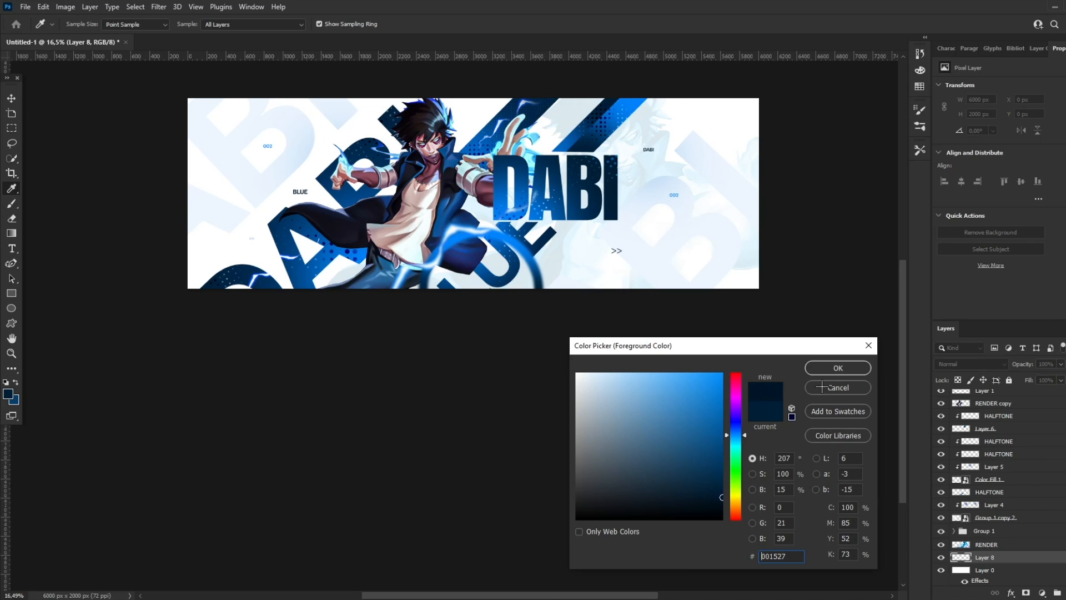
left_click(830, 365)
left_click_drag(613, 228, 651, 233)
left_click_drag(696, 265, 673, 272)
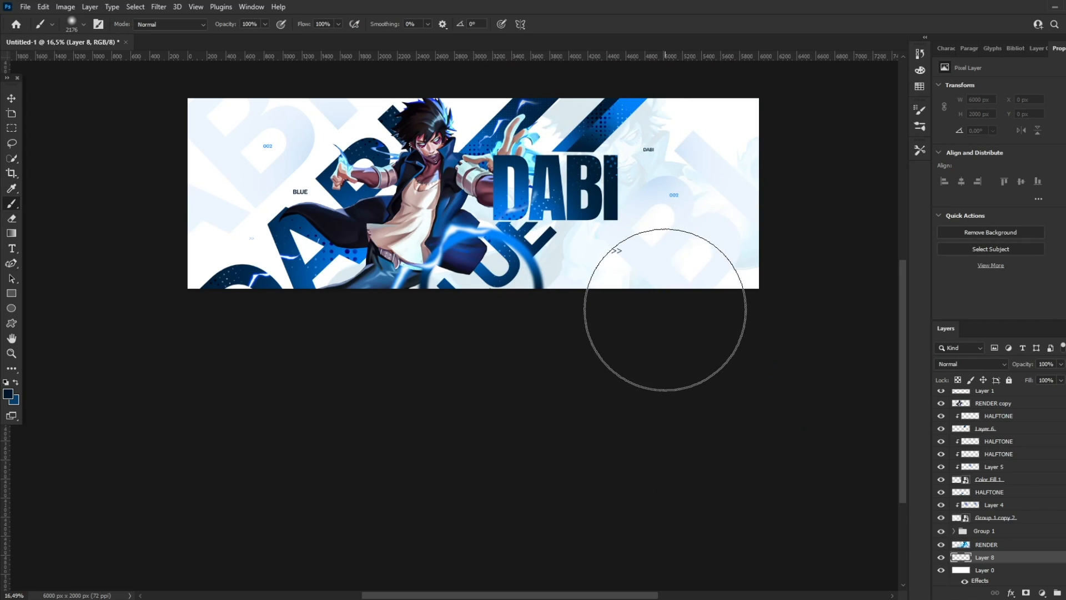
left_click(666, 309)
- Paint a matching soft navy shadow over the banner's upper-left edge, redoing it with a brush of about 2091 px
scroll(616, 295, "up", 1)
left_click_drag(341, 171, 329, 171)
left_click(299, 118)
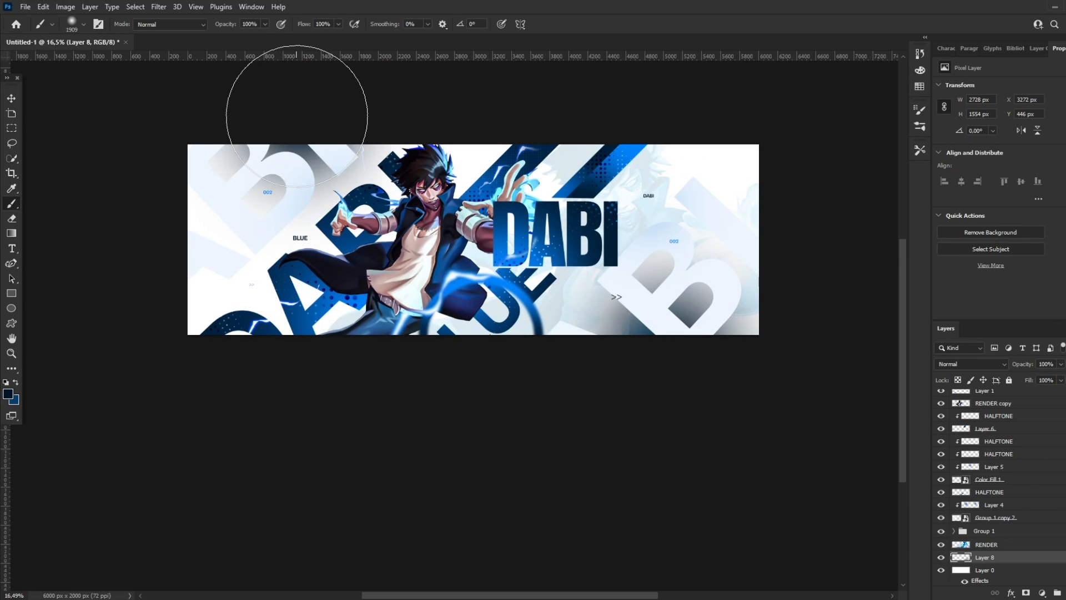
key("ctrl+z")
left_click_drag(275, 125, 283, 125)
left_click(282, 126)
scroll(687, 293, "down", 3)
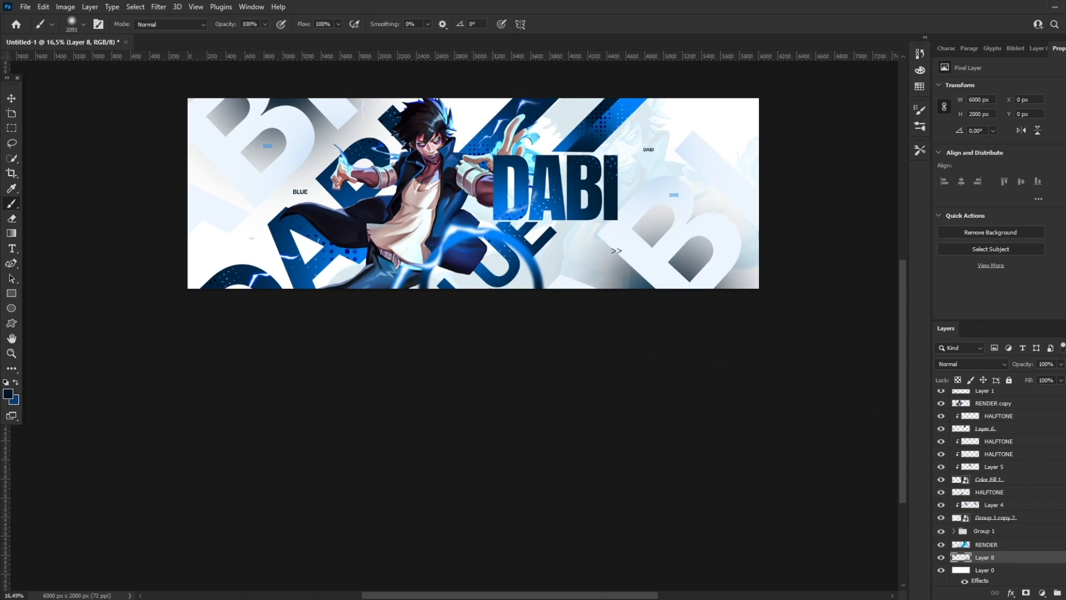
- Lower the shadow layer's opacity to 27% and add a smaller soft shadow at the banner's lower-left edge
left_click(1061, 364)
left_click_drag(1017, 377, 1023, 378)
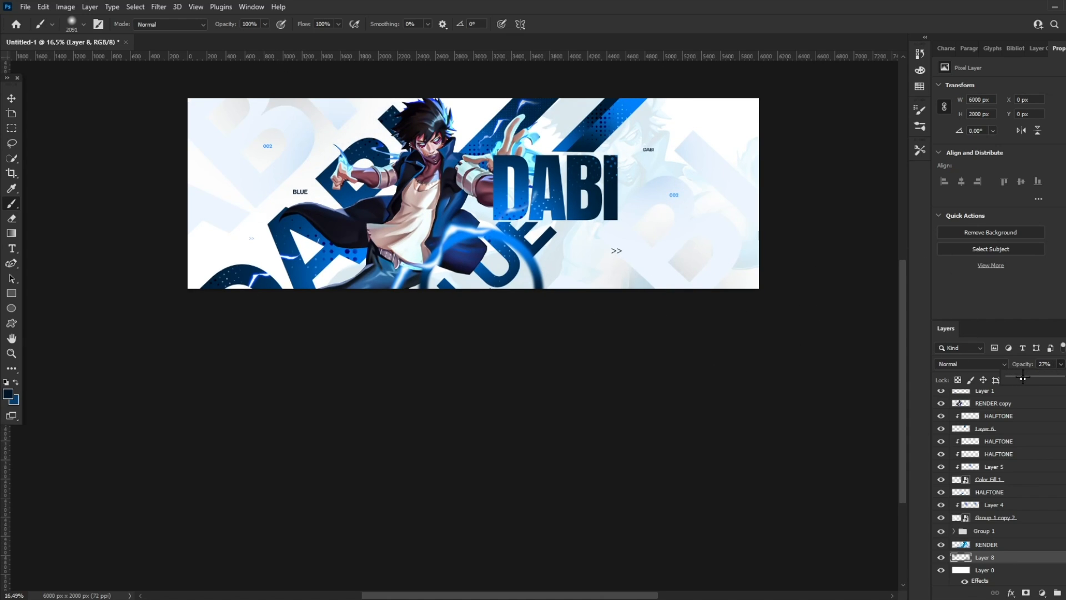
left_click_drag(187, 258, 165, 258)
left_click(158, 255)
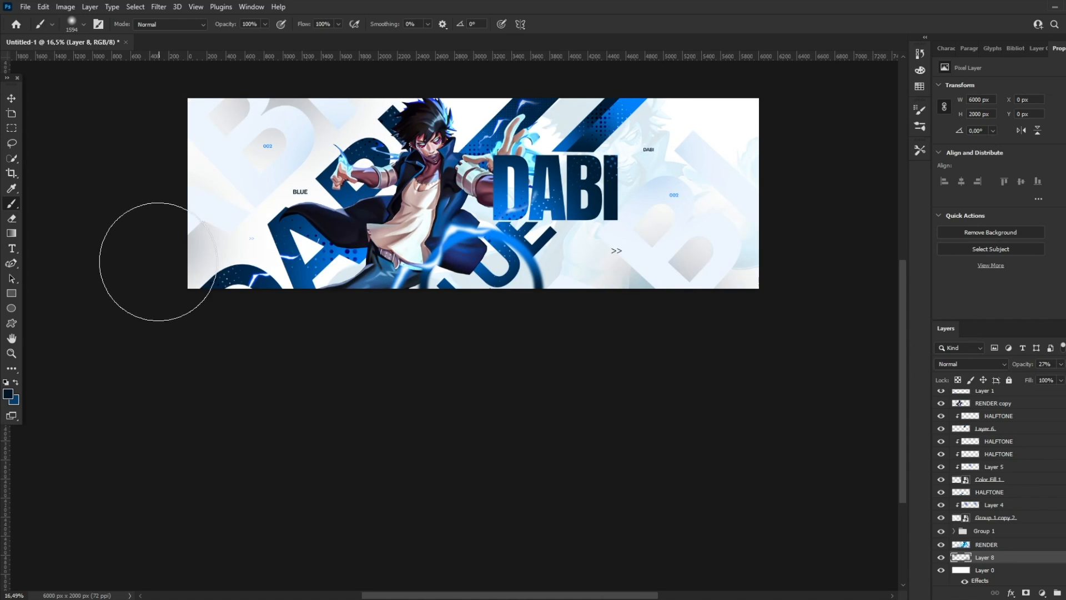
- Put all the layers into one group and stamp a merged copy of the artwork above it
left_click(10, 354)
left_click_drag(486, 156, 553, 150)
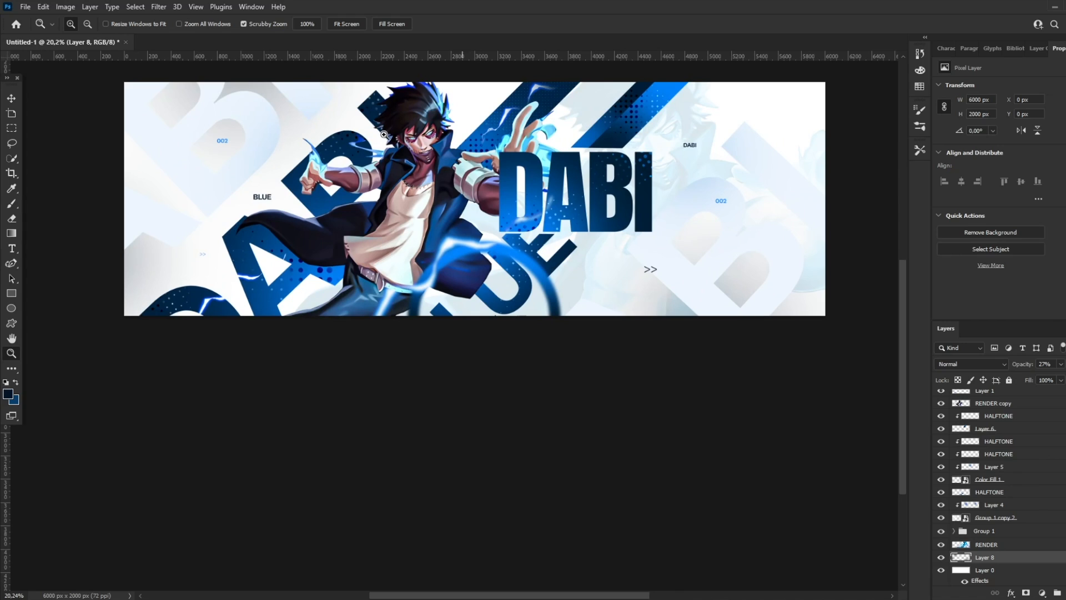
left_click(10, 98)
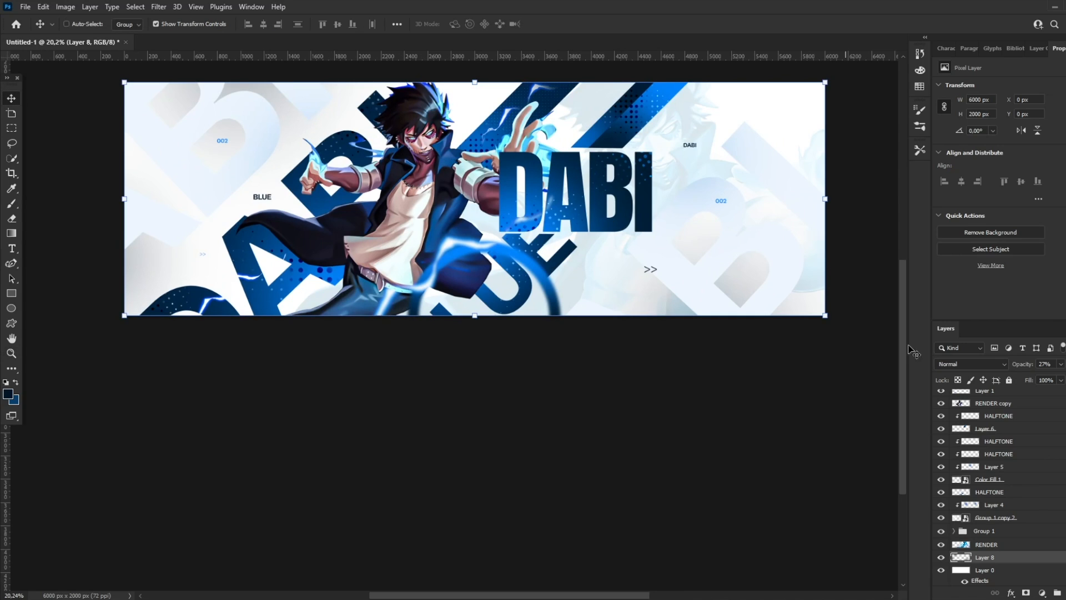
scroll(1001, 417, "up", 6)
left_click(995, 396)
scroll(1011, 493, "down", 6)
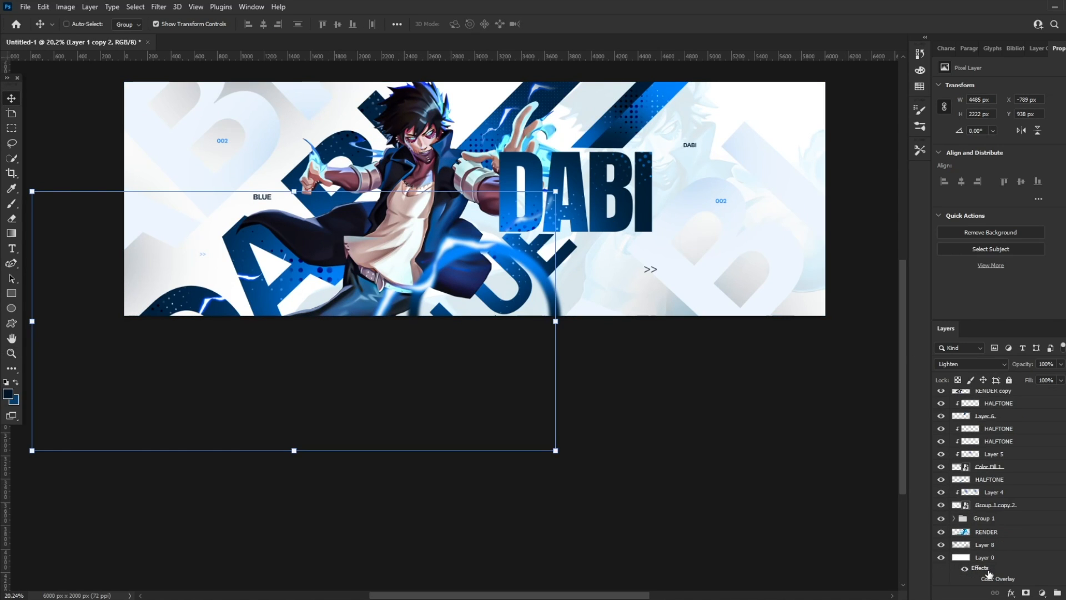
key("ctrl+alt+a")
left_click(1055, 591)
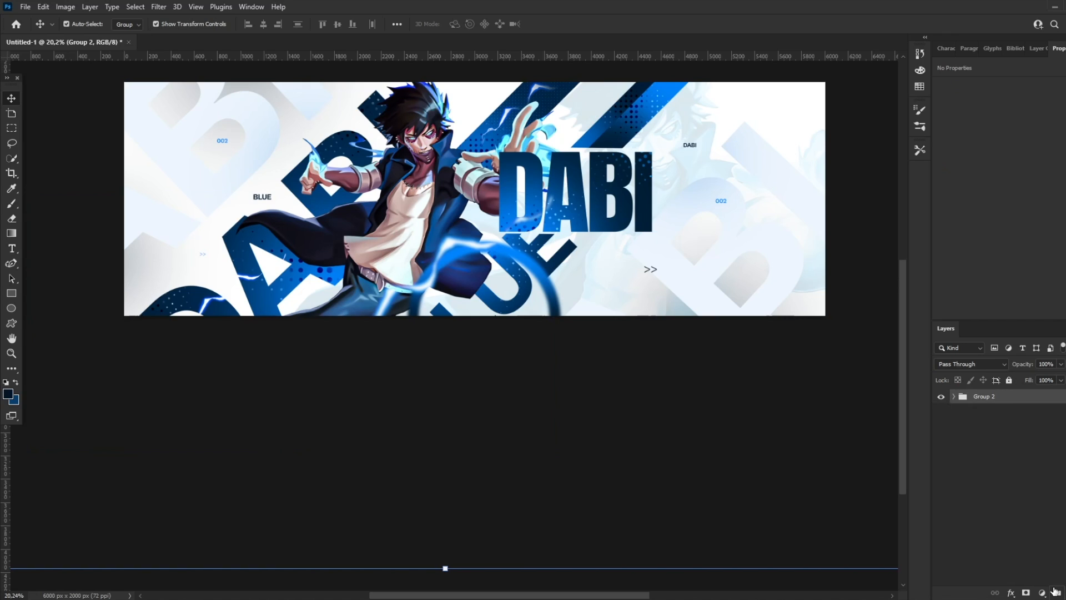
key("ctrl+alt+shift+e")
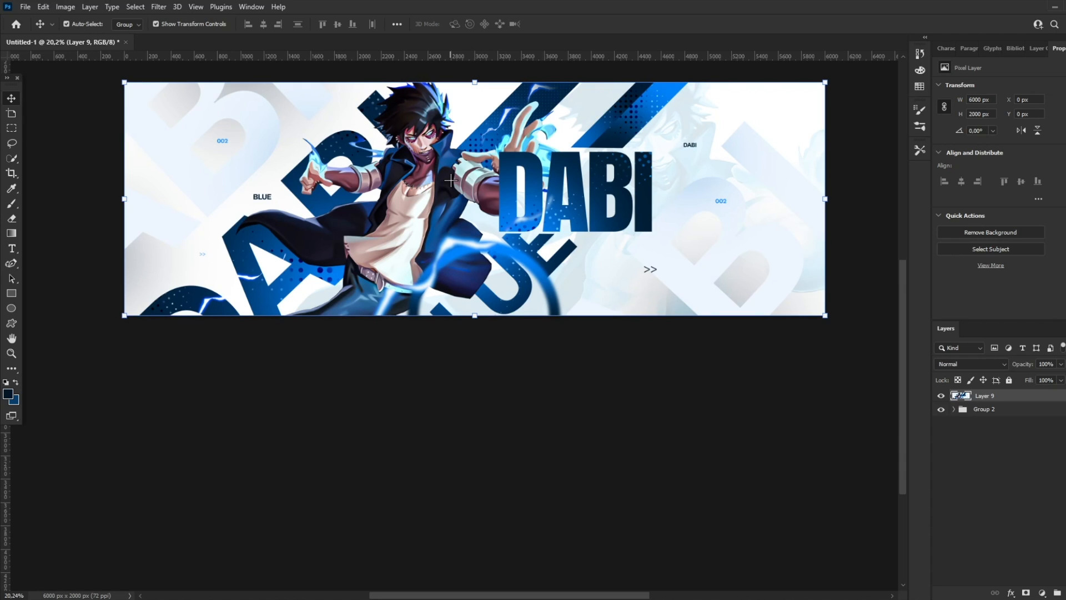
- Apply the Camera Raw filter to the merged layer with Contrast +2, resetting the trial Texture, Clarity, Whites, Shadows and Highlights adjustments
key("ctrl+shift+a")
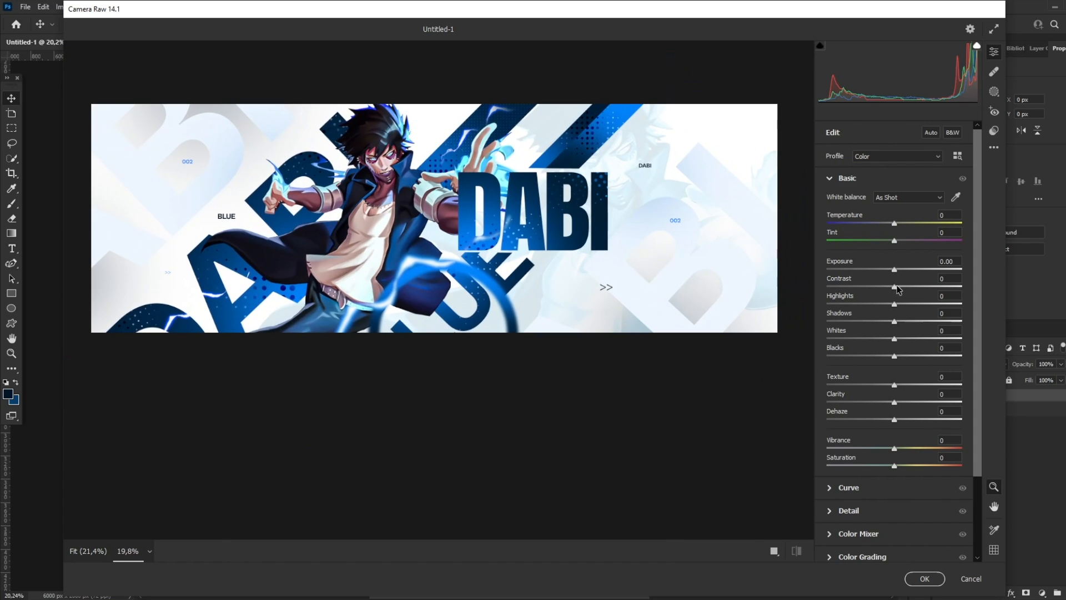
mouse_move(896, 287)
left_mouse_down()
mouse_move(924, 286)
mouse_move(898, 286)
left_mouse_up()
double_click(923, 286)
left_click_drag(909, 401, 921, 384)
double_click(927, 401)
double_click(920, 383)
left_click_drag(895, 339, 929, 305)
double_click(937, 338)
double_click(930, 321)
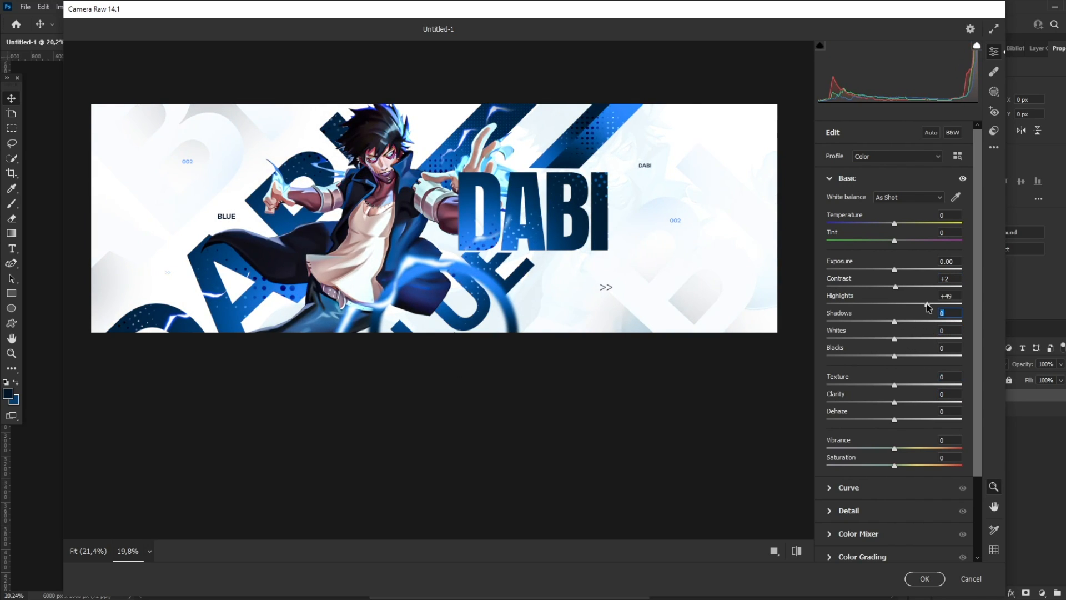
double_click(929, 305)
scroll(874, 482, "down", 2)
left_click(924, 579)
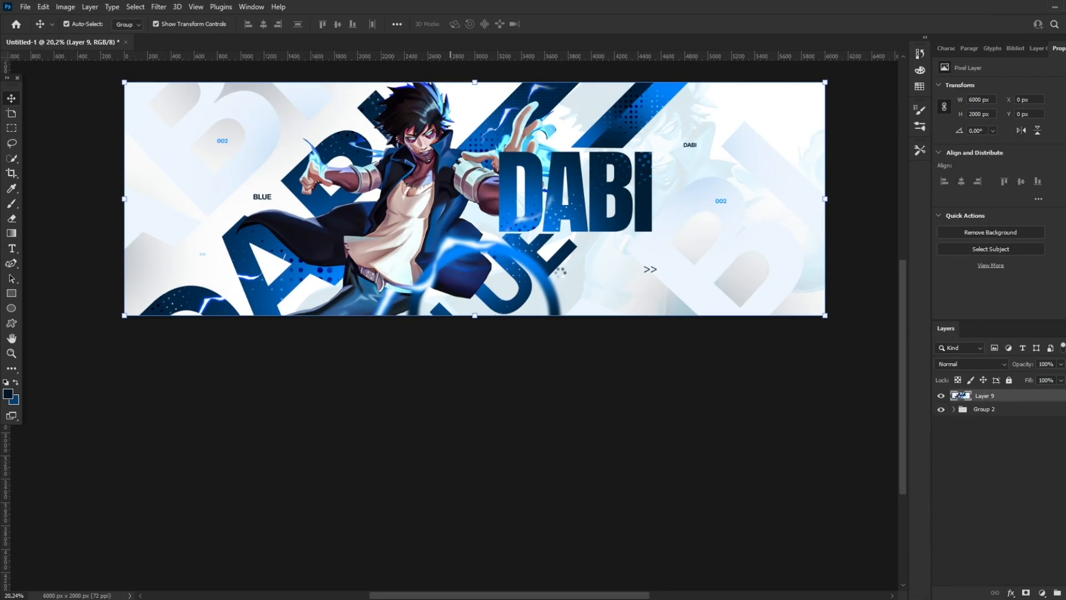